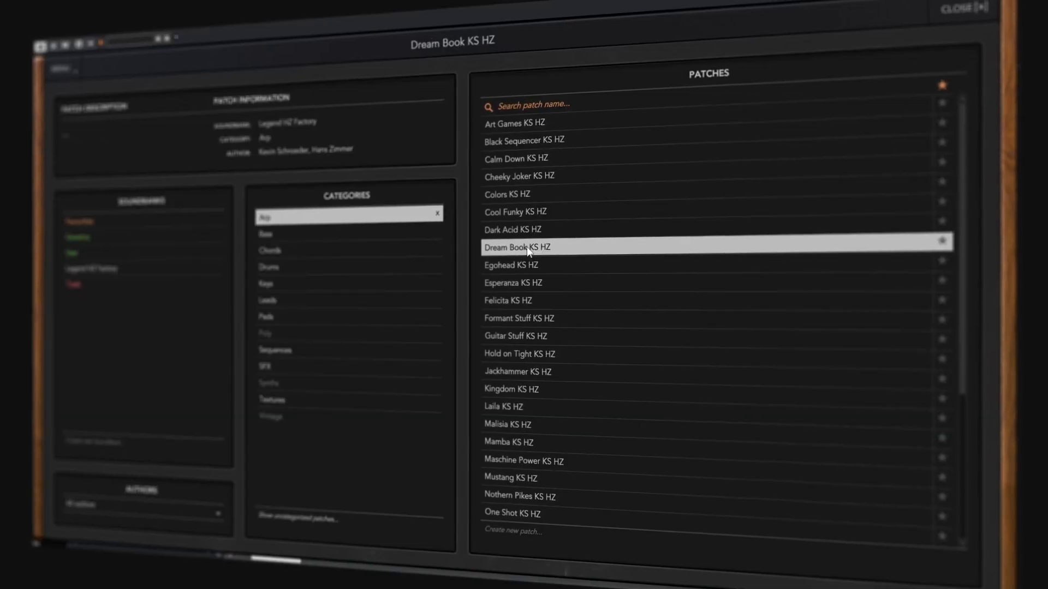
# Audition the Arp patches Egohead, Esperanza and Felicita KS HZ in the synth, and move on to the following patch.
pyautogui.click(529, 264)
pyautogui.click(531, 282)
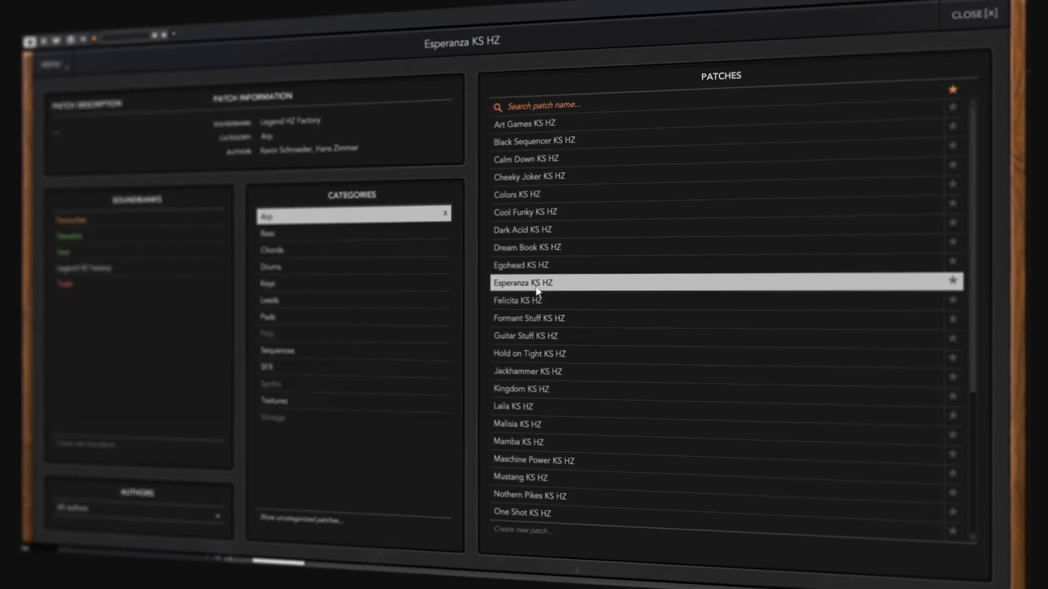
pyautogui.click(541, 301)
pyautogui.click(980, 18)
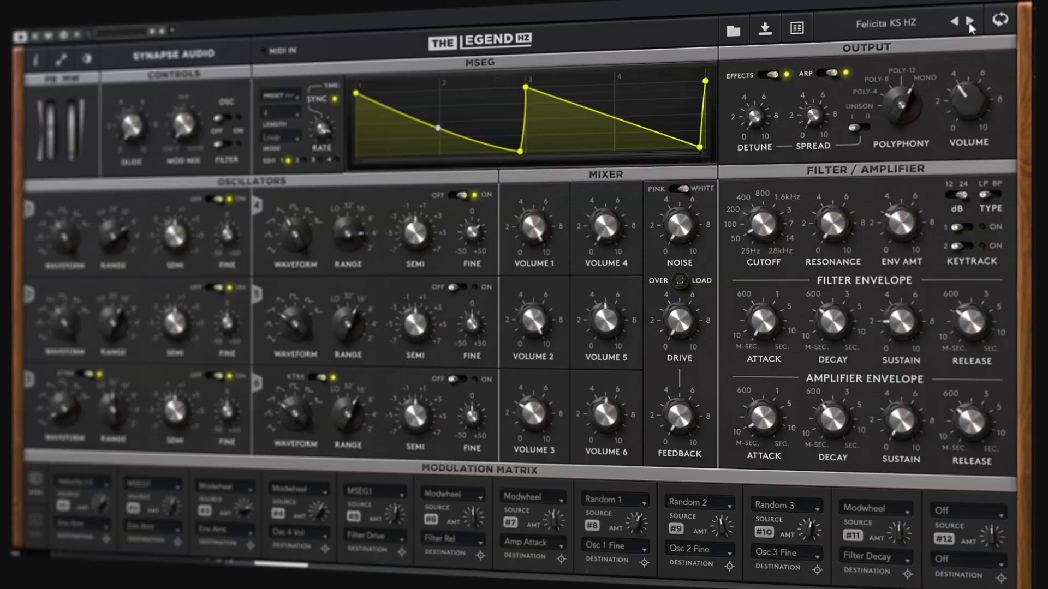
pyautogui.click(975, 26)
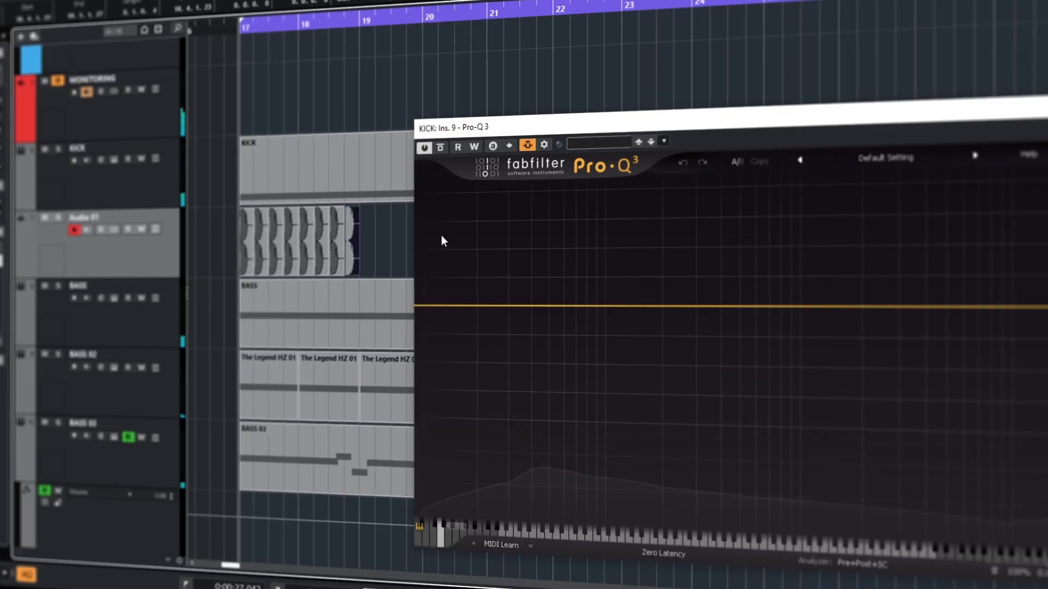
# Run EQ Match in Pro-Q 3 on the KICK track with the external side chain as the reference.
pyautogui.click(644, 520)
pyautogui.click(625, 499)
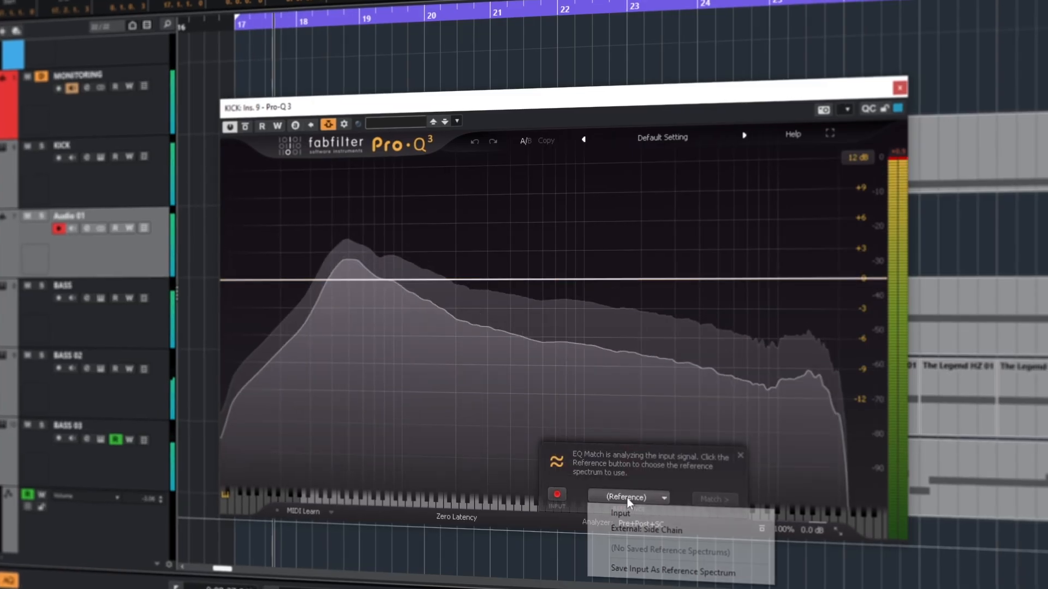
pyautogui.click(628, 527)
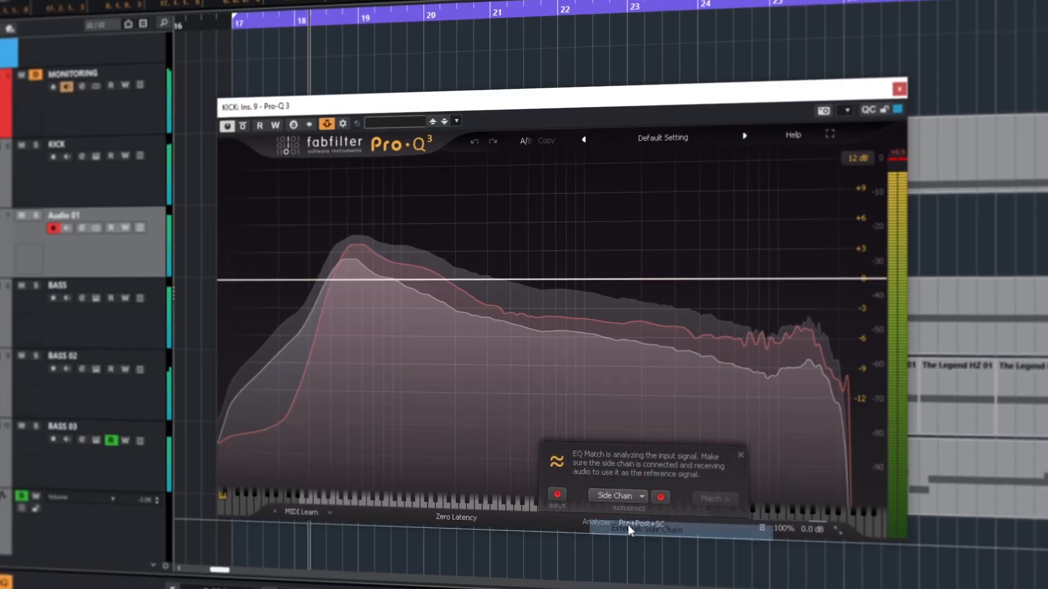
pyautogui.click(715, 498)
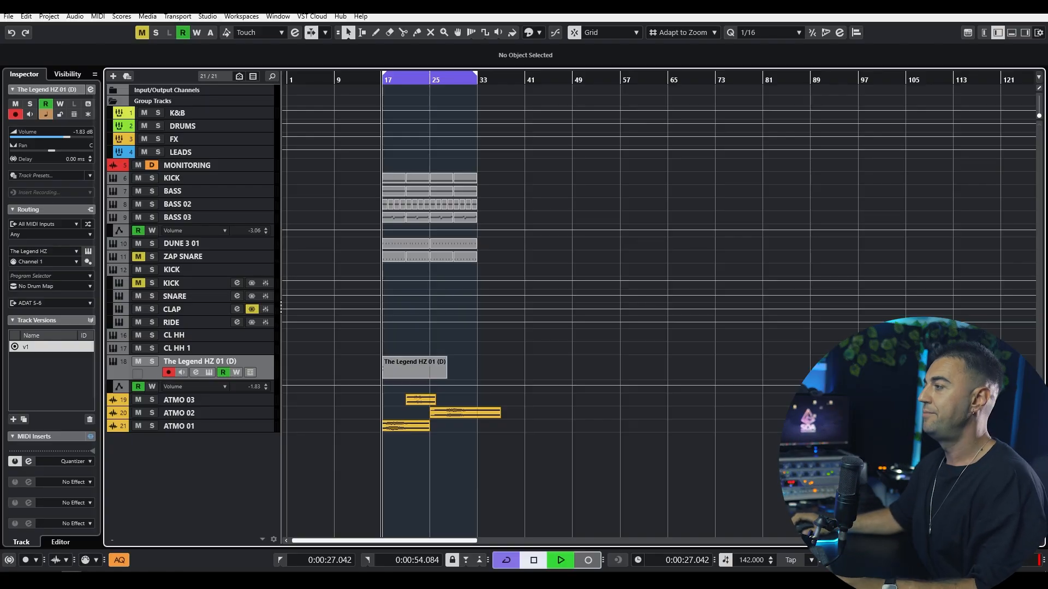
# Play the looped section from bar 17 to bar 33 to listen to the arrangement, and stop playback.
pyautogui.click(561, 560)
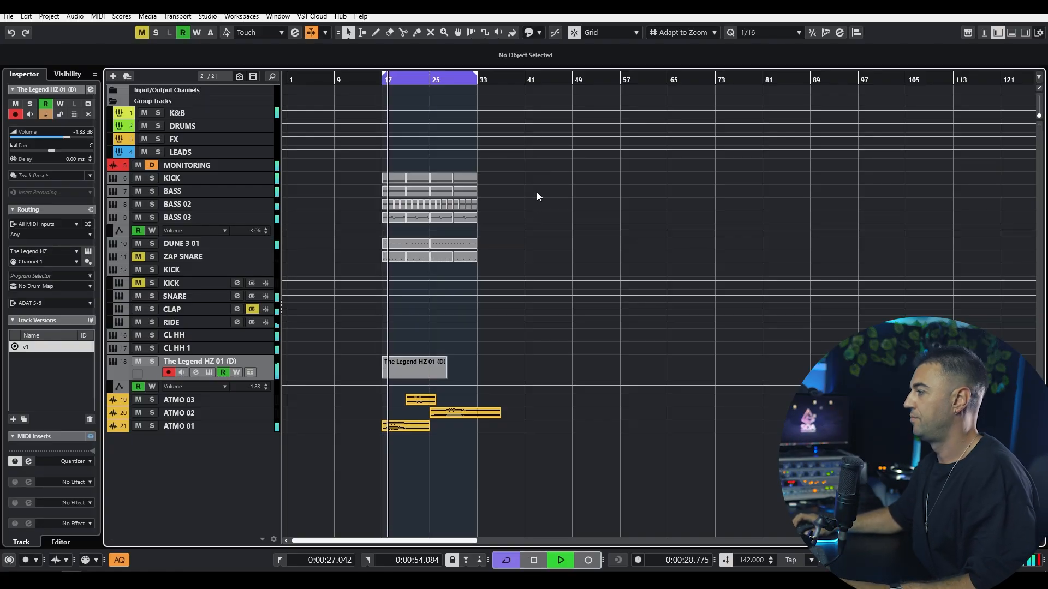
pyautogui.press('z')
pyautogui.press('z')
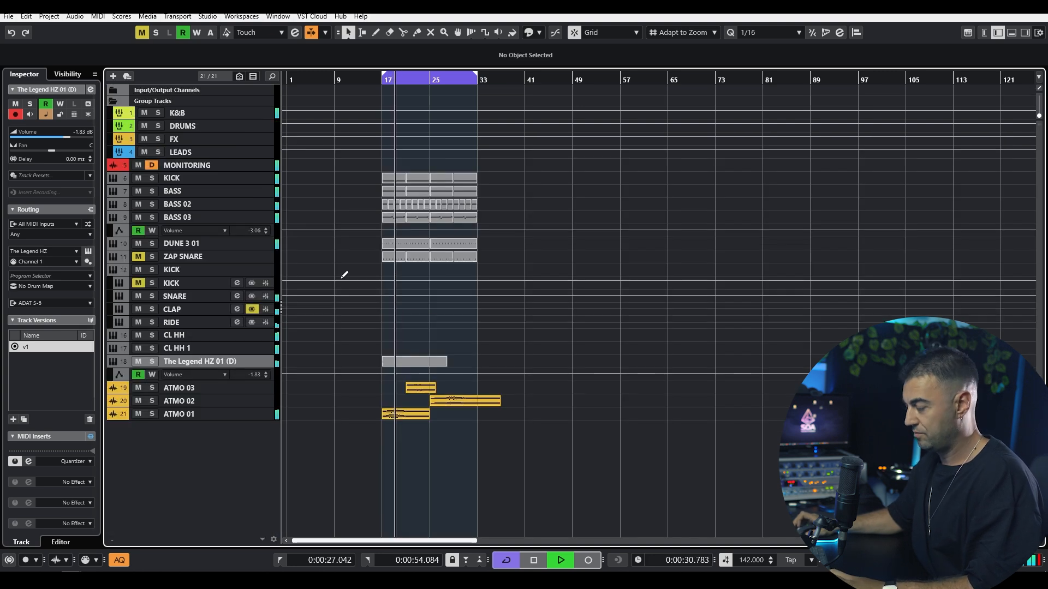
pyautogui.press('h')
pyautogui.press('h')
pyautogui.press('h')
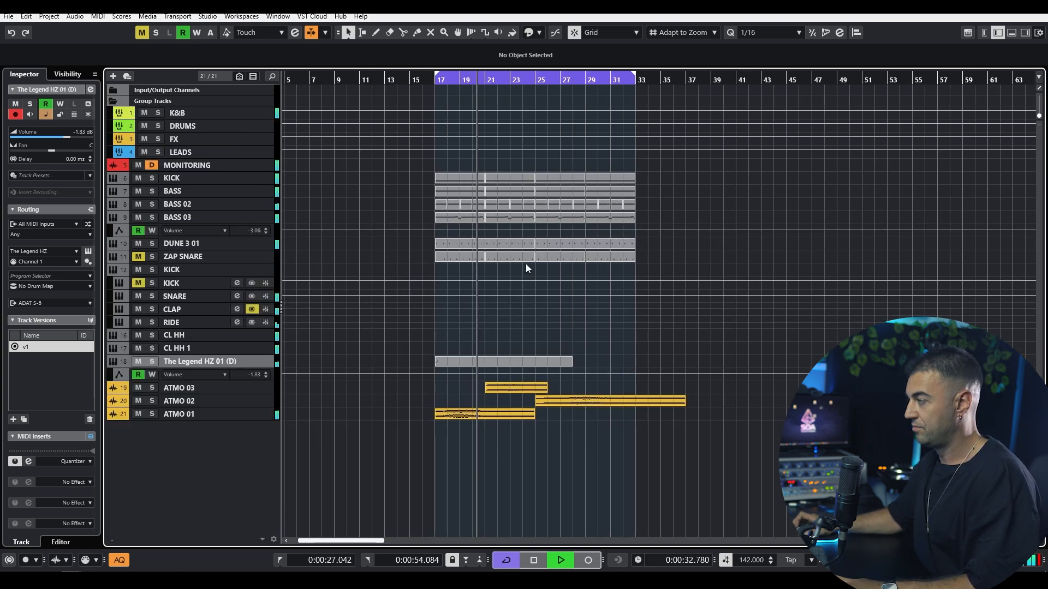
pyautogui.hotkey('shift', 'h')
pyautogui.scroll(3, 513, 258)
pyautogui.hotkey('shift', 'f')
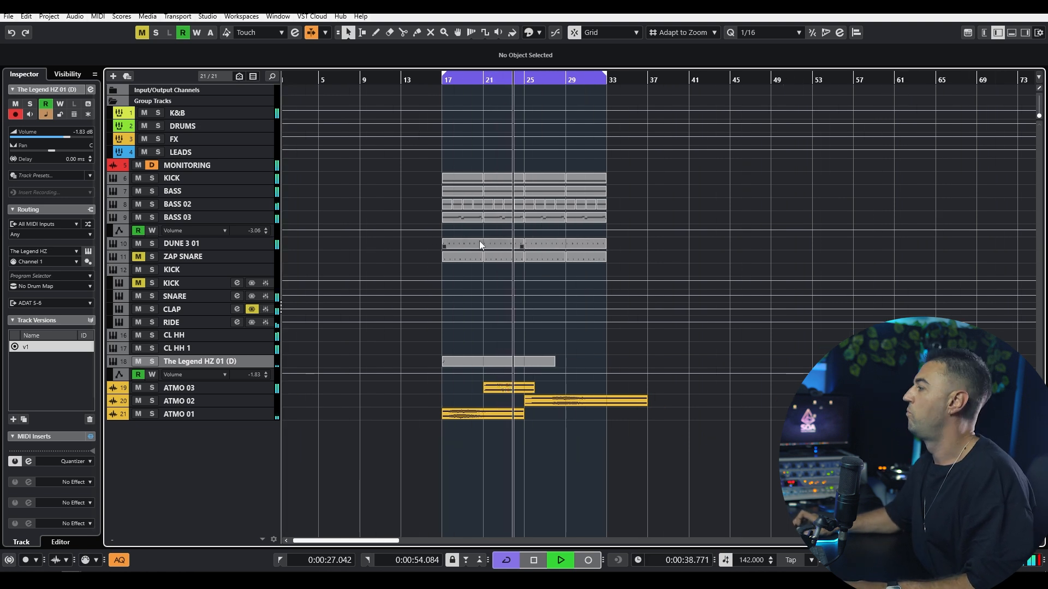
pyautogui.scroll(1, 483, 240)
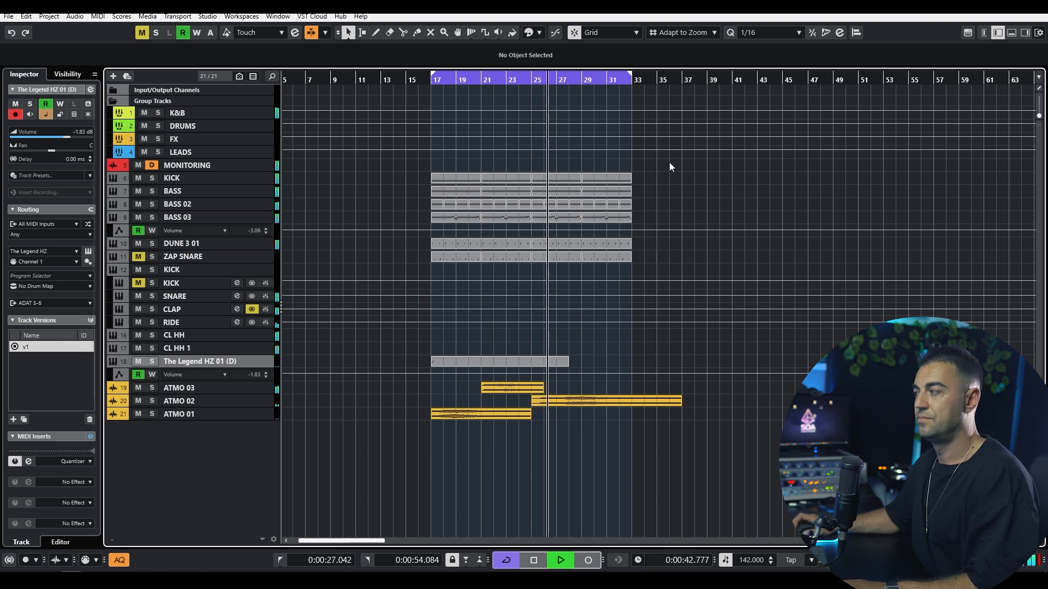
pyautogui.press('space')
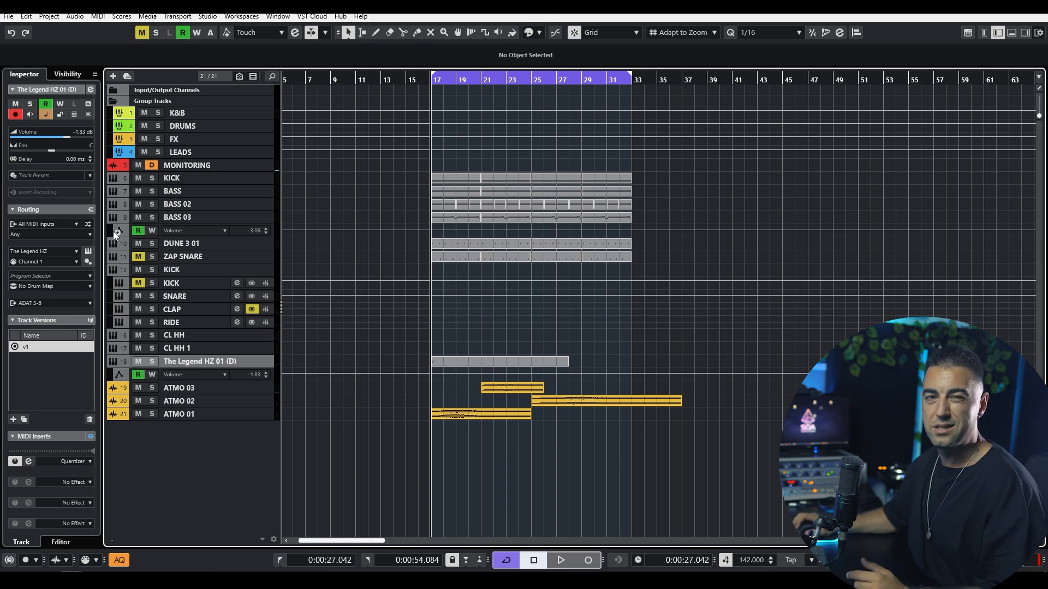
# Add an instrument track with Kick 2 x64 directly below the KICK track.
pyautogui.rightClick(192, 182)
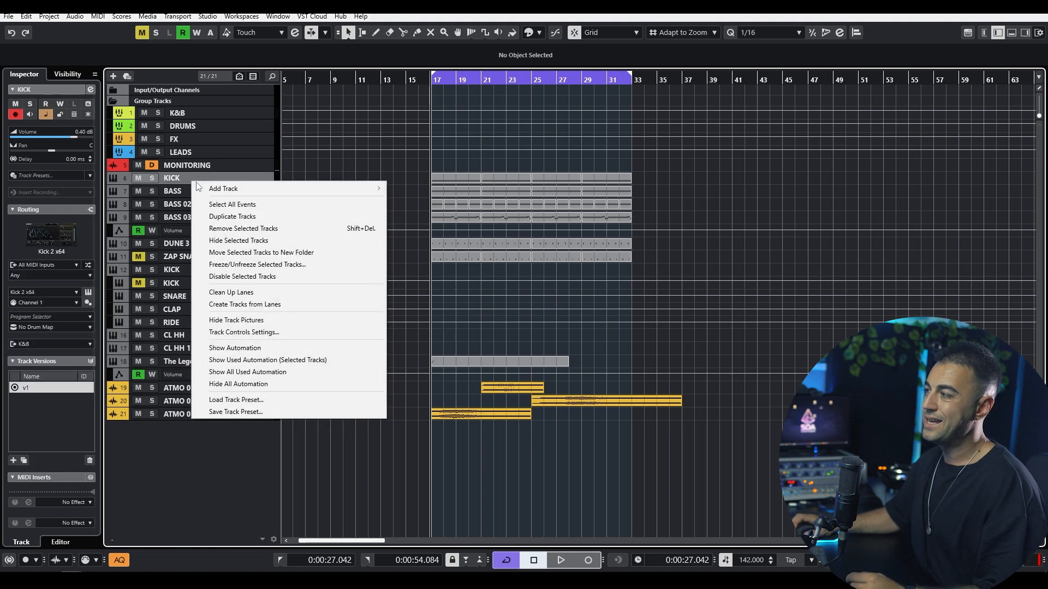
pyautogui.moveTo(273, 189)
pyautogui.click(477, 200)
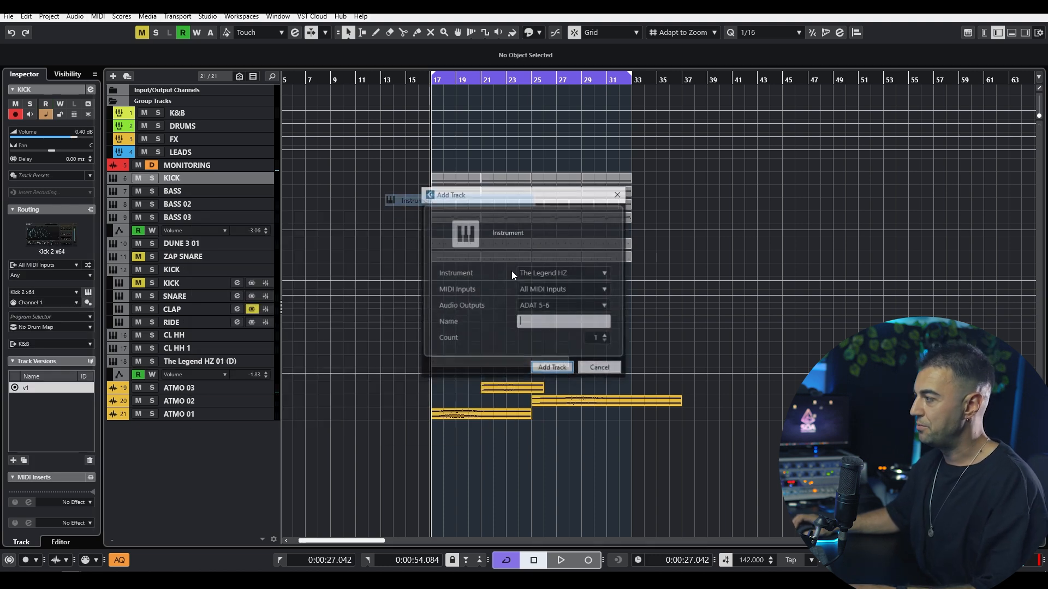
pyautogui.click(565, 269)
pyautogui.write('kic')
pyautogui.press('Down')
pyautogui.press('Down')
pyautogui.press('Down')
pyautogui.press('Return')
pyautogui.press('Return')
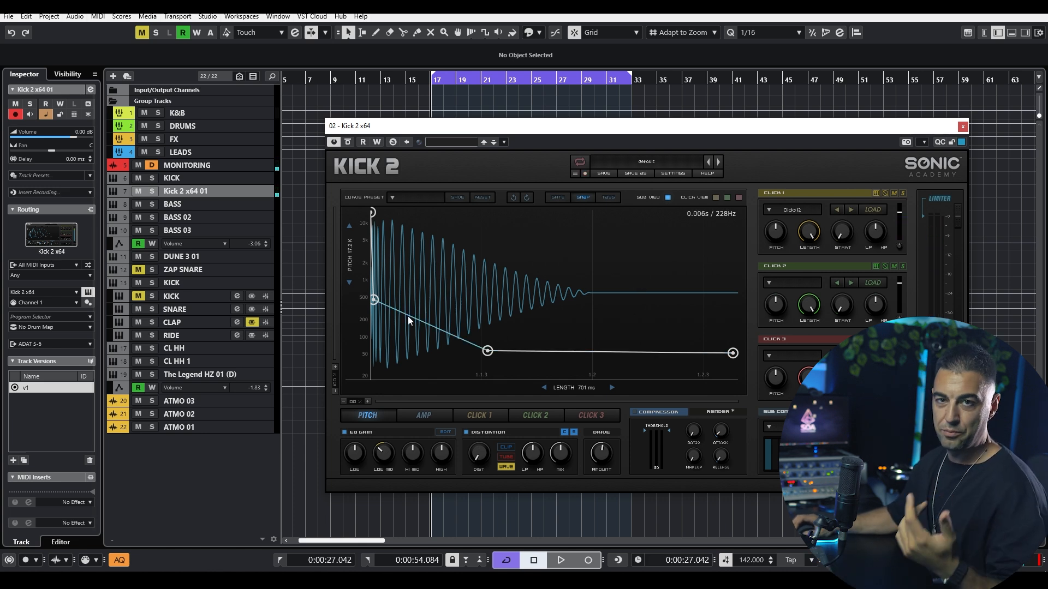
# Load the user preset ECL_KICK_01 from the Kick2 Presets category into the new Kick 2 instrument.
pyautogui.click(630, 162)
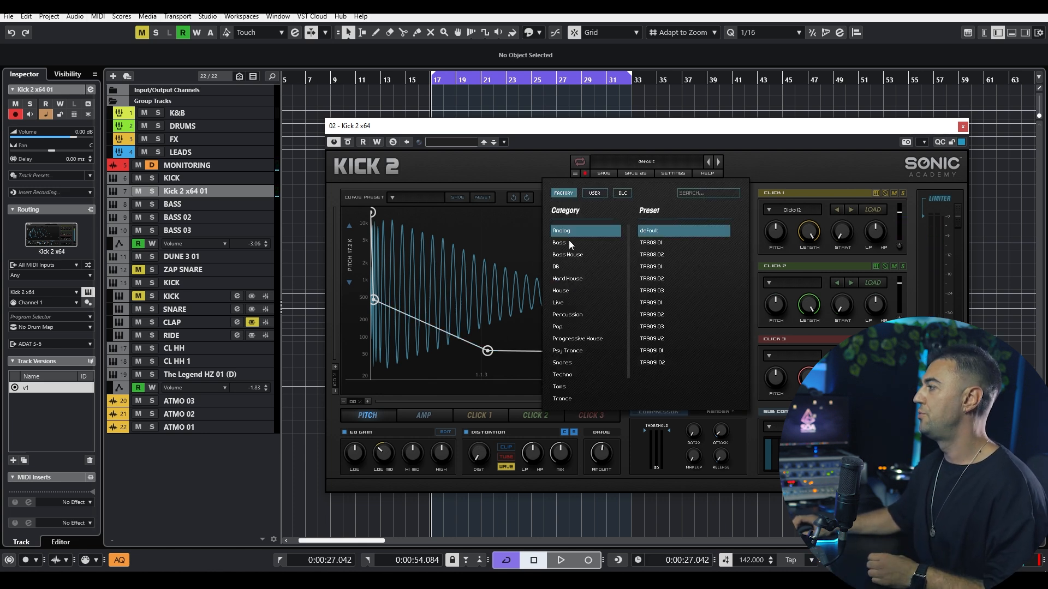
pyautogui.click(595, 194)
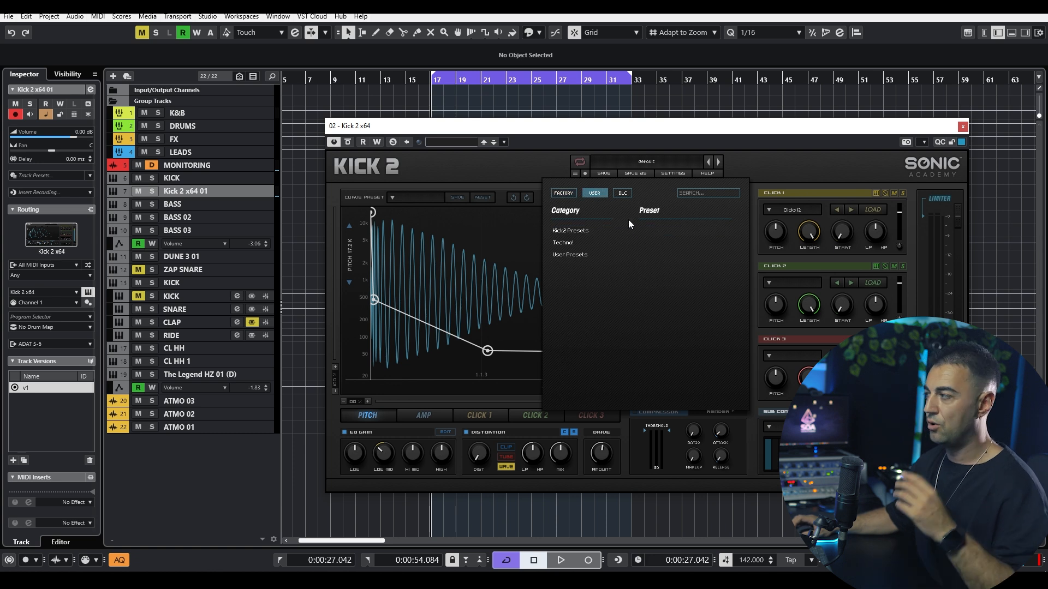
pyautogui.click(572, 231)
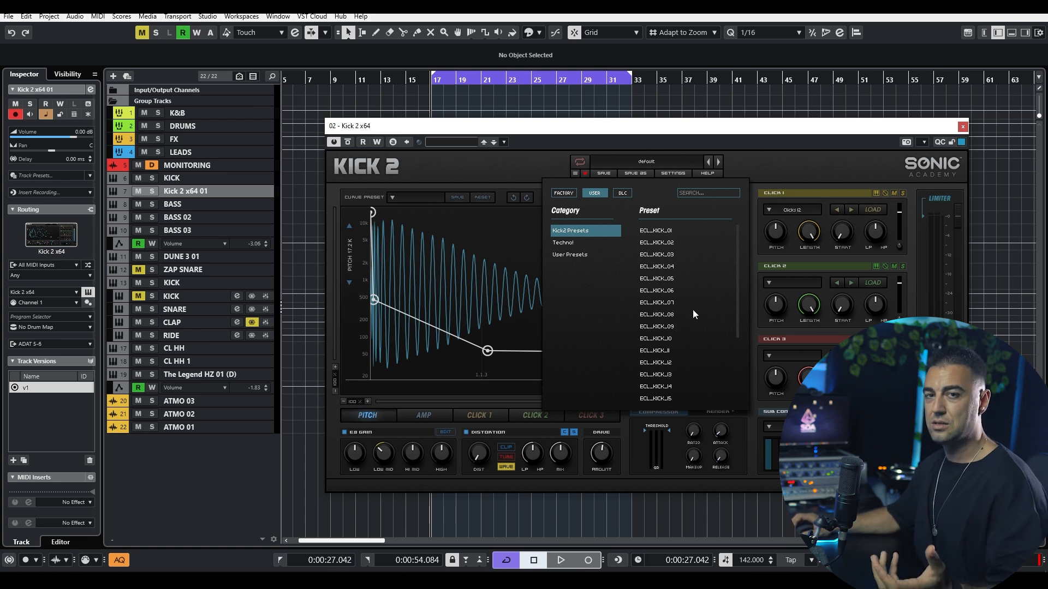
pyautogui.click(656, 234)
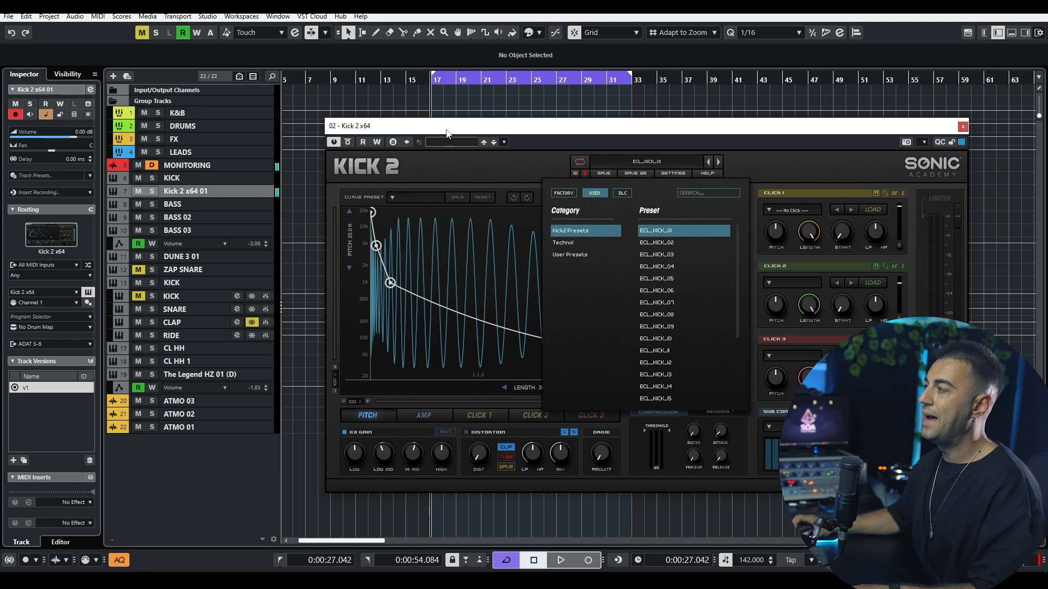
# Move the Kick 2 window clear of the tracks and listen to the original KICK track in solo.
pyautogui.moveTo(456, 133); pyautogui.dragTo(482, 240)
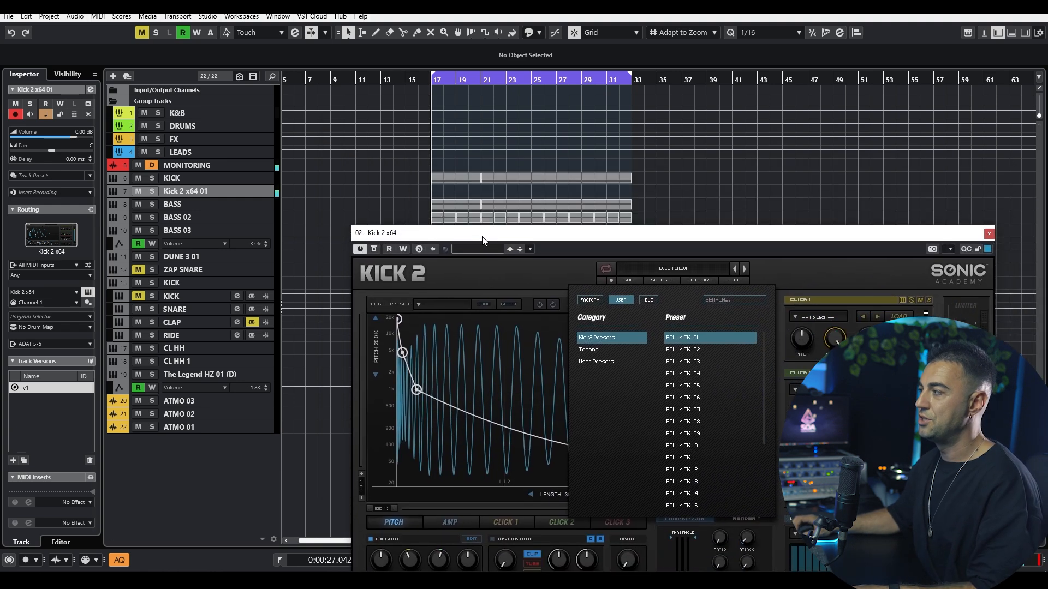
pyautogui.click(229, 178)
pyautogui.press('s')
pyautogui.press('space')
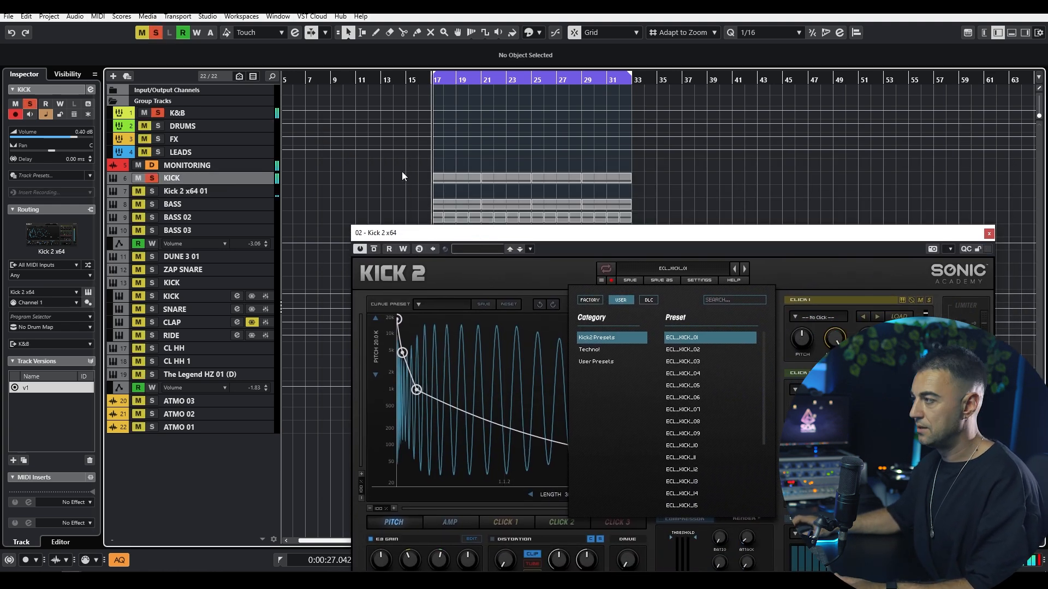
pyautogui.press('s')
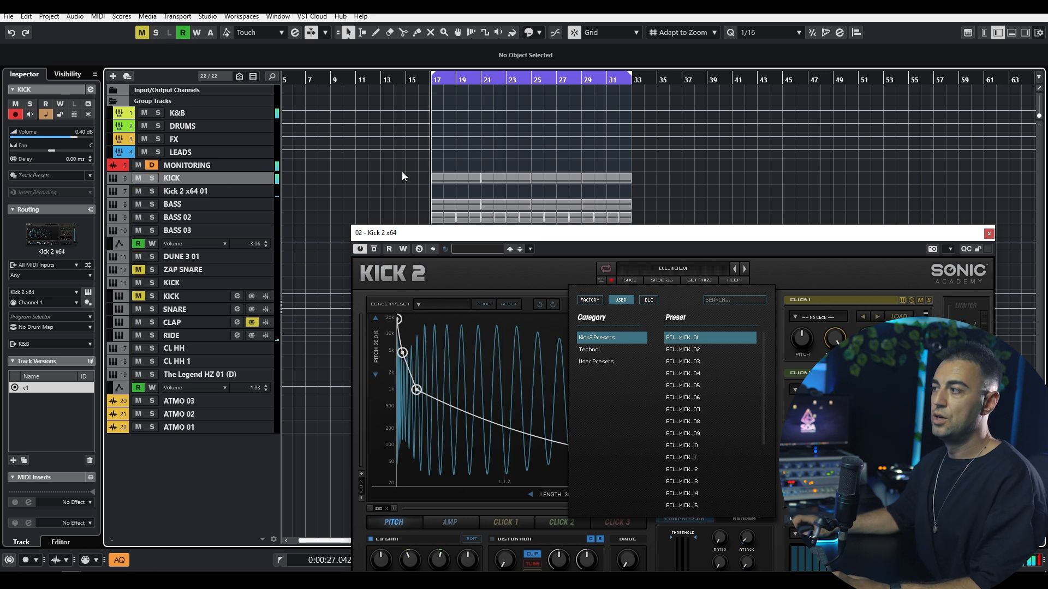
# Select the Kick 2 x64 01 track and close its preset browser to inspect the loaded kick's full pitch curve.
pyautogui.click(231, 189)
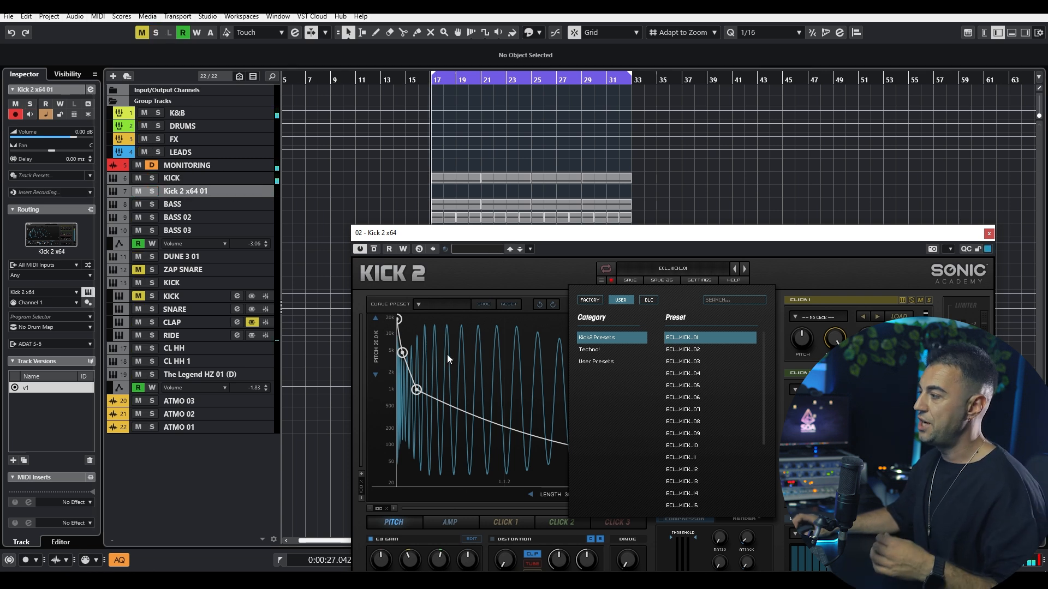
pyautogui.click(840, 269)
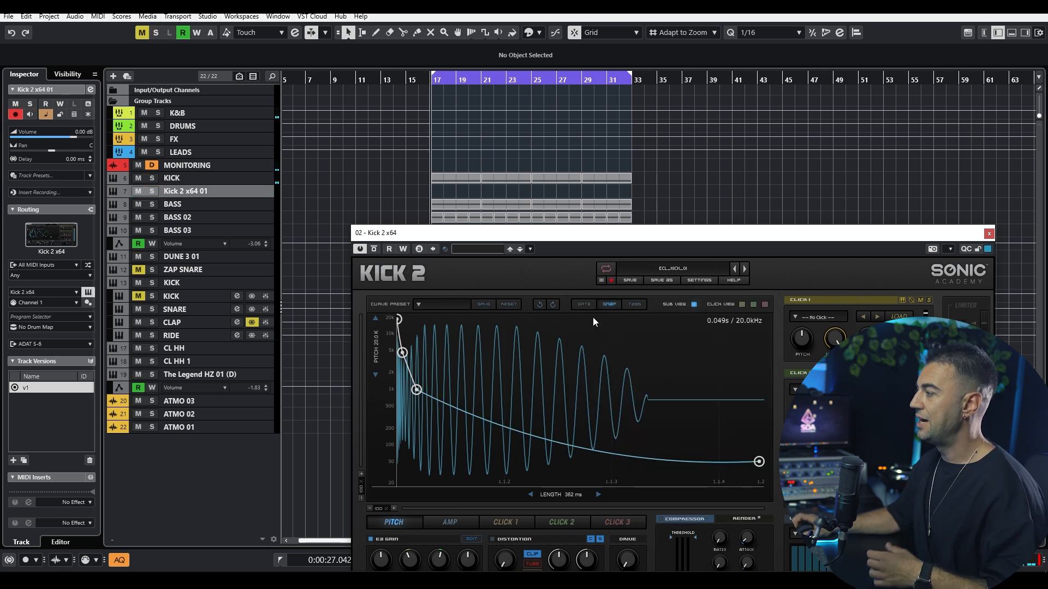
pyautogui.moveTo(696, 236); pyautogui.dragTo(658, 164)
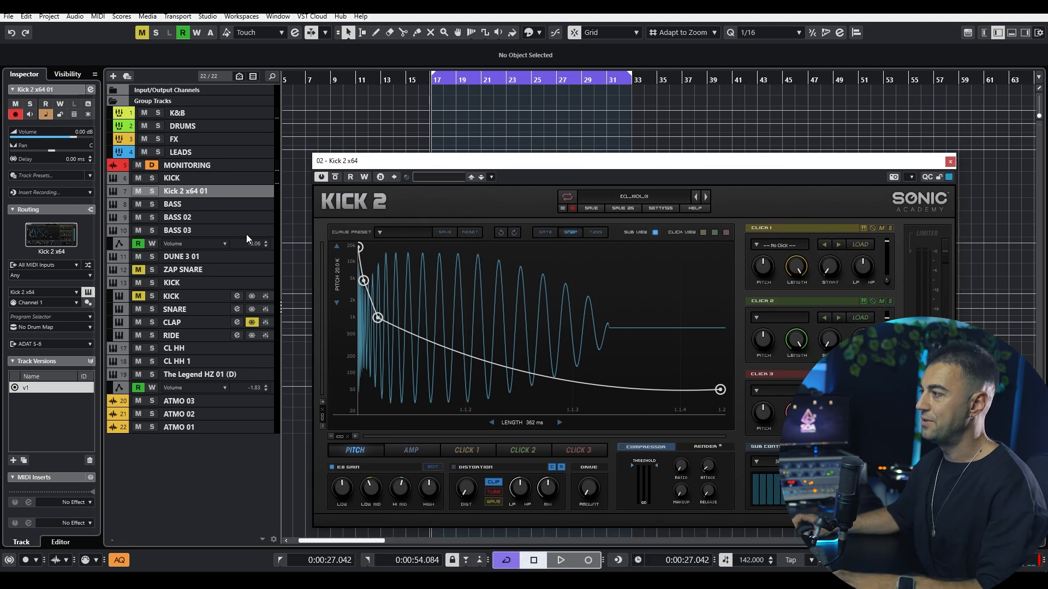
# Open the KICK track's Kick 2 instrument beside the new one to compare their settings, and close both windows.
pyautogui.click(214, 177)
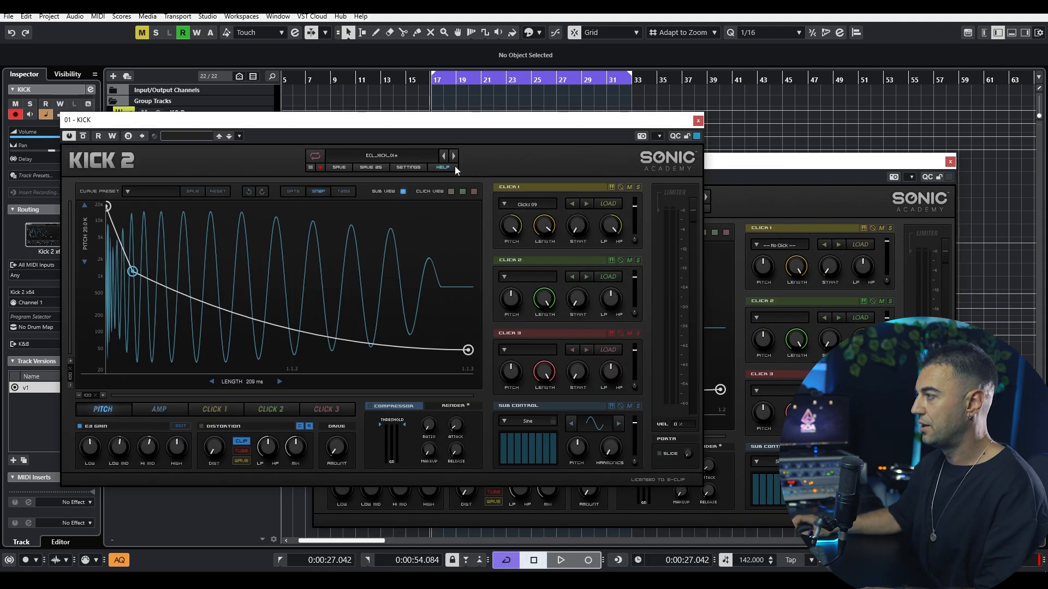
pyautogui.moveTo(802, 162); pyautogui.dragTo(871, 159)
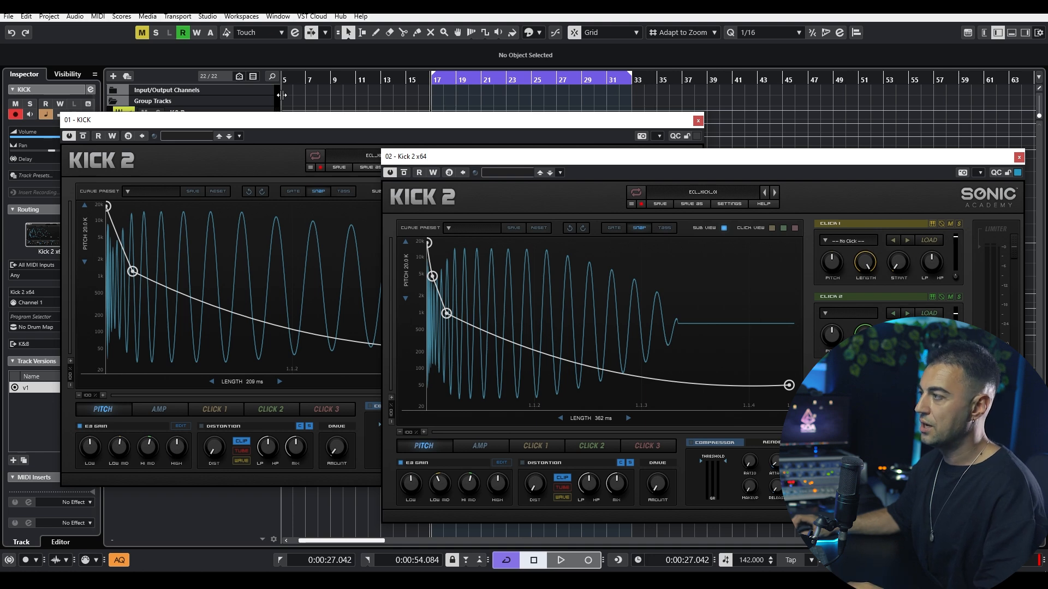
pyautogui.click(313, 130)
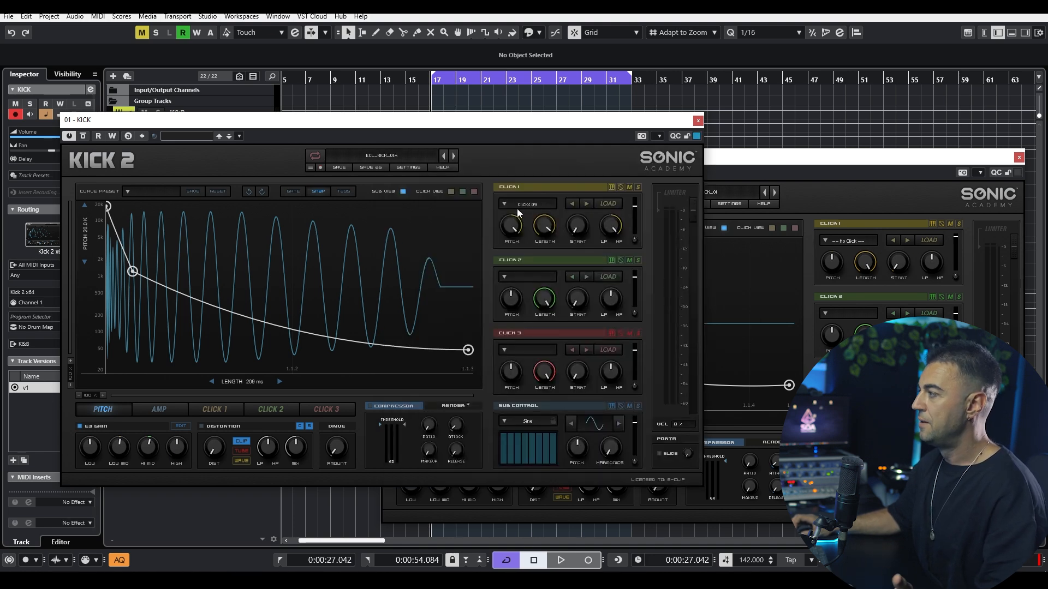
pyautogui.click(698, 121)
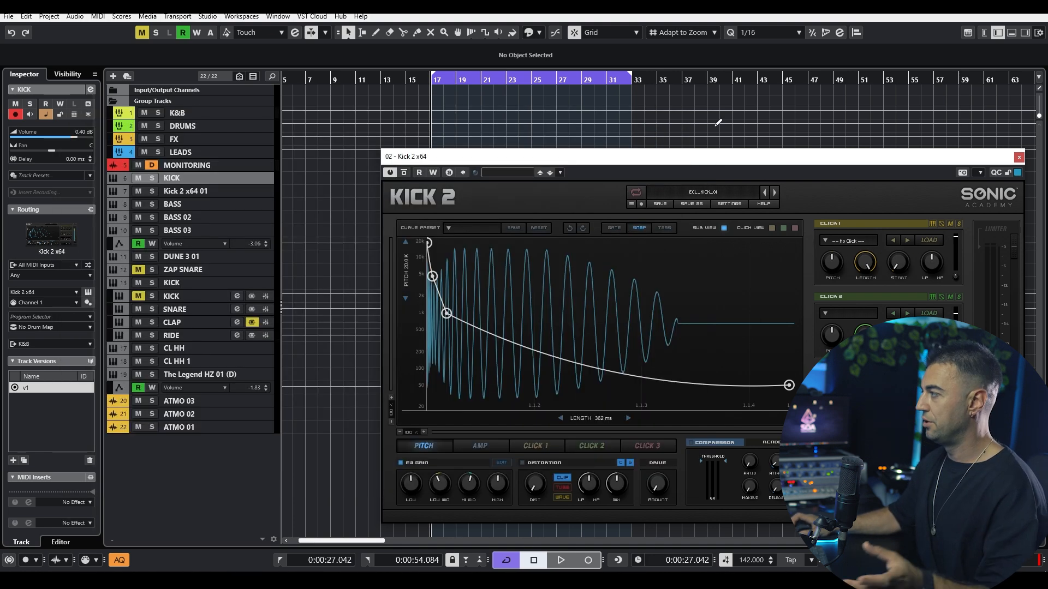
pyautogui.click(1018, 158)
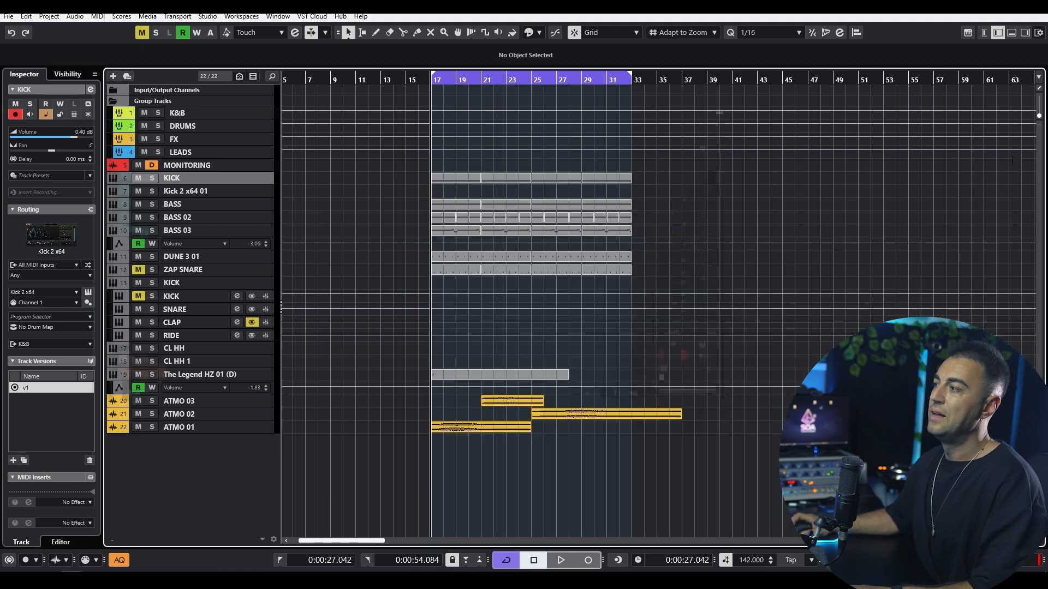
# Examine the insert effects and equalizer in the KICK track's channel settings.
pyautogui.press('e')
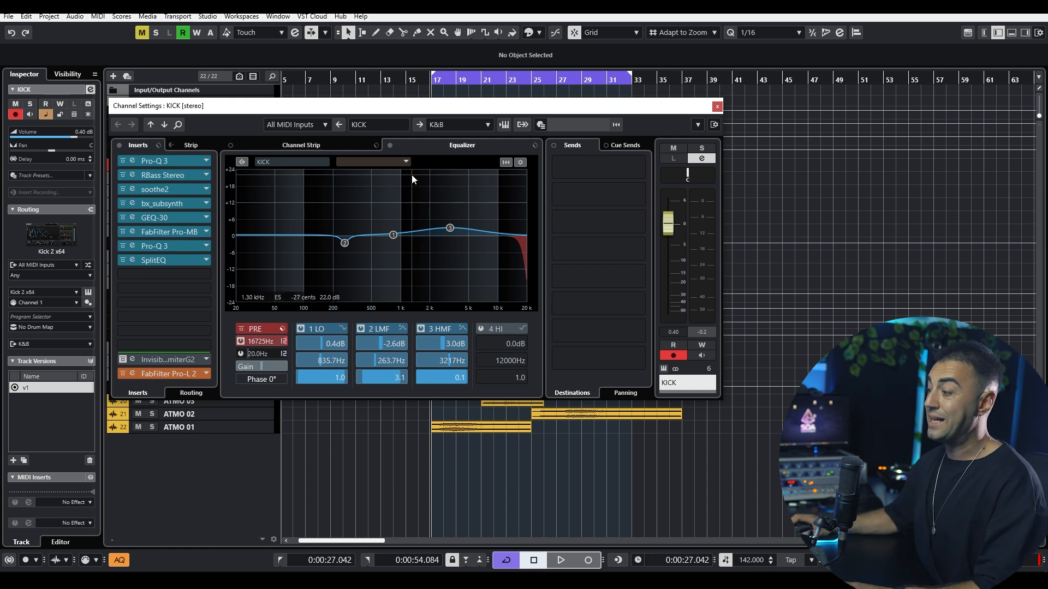
pyautogui.press('Escape')
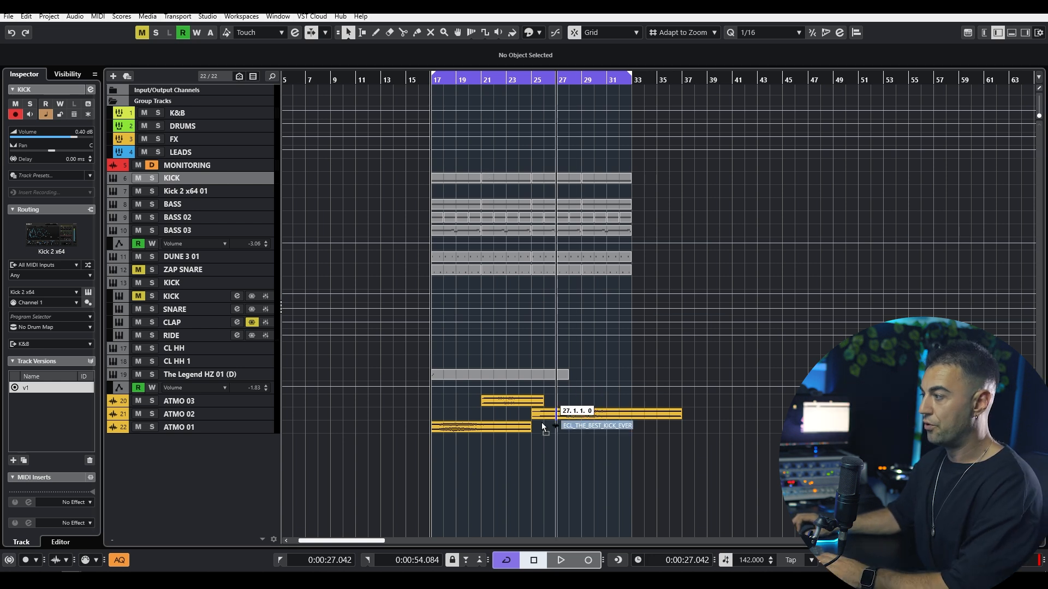
# Place the ECL_THE_BEST_KICK_EVER sample at bar 17 on a new audio track and move that track directly below KICK.
pyautogui.moveTo(541, 423); pyautogui.dragTo(432, 447)
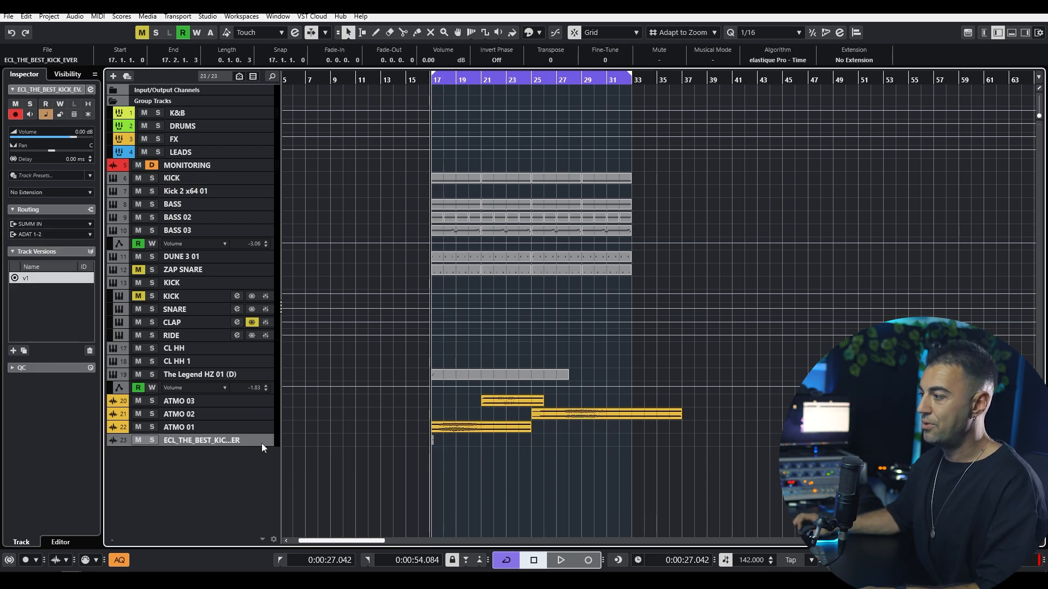
pyautogui.moveTo(262, 440); pyautogui.dragTo(263, 198)
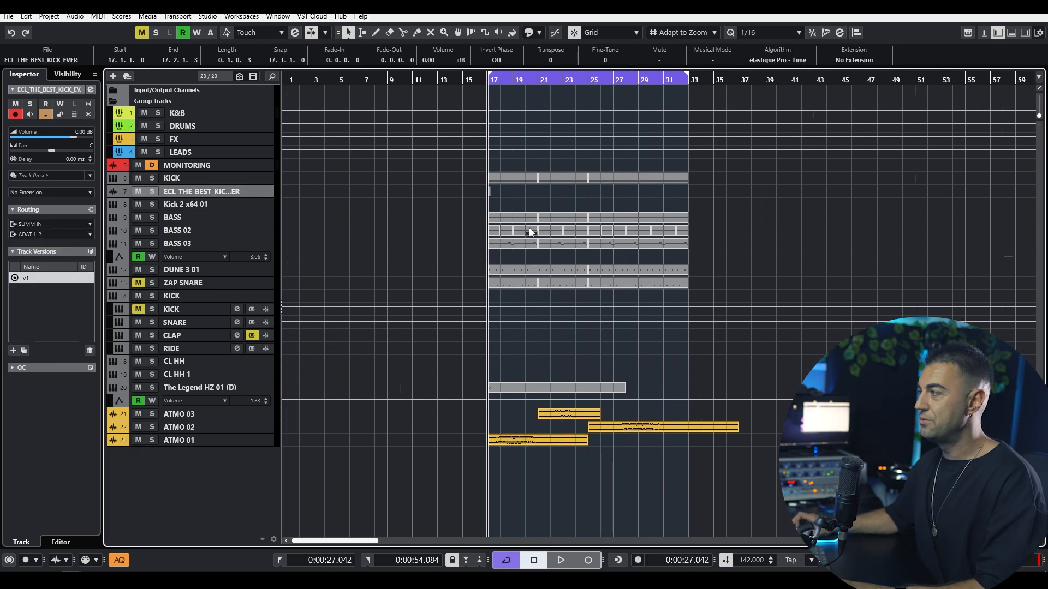
# Set the ECL_THE_BEST_KICK_EVER track's output routing to No Bus in its channel settings.
pyautogui.scroll(5, 527, 229)
pyautogui.click(295, 194)
pyautogui.press('e')
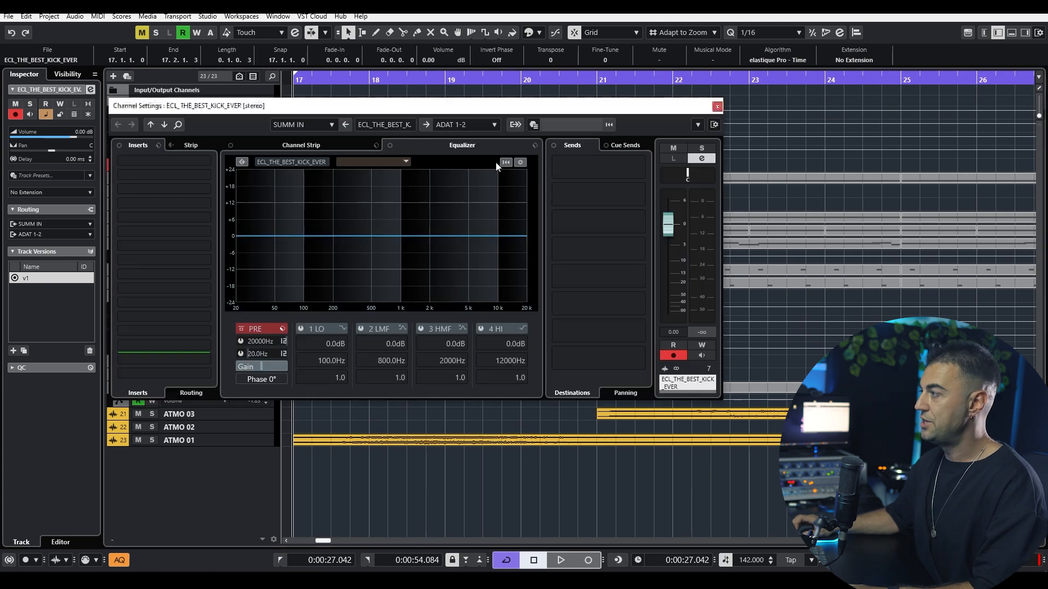
pyautogui.click(460, 124)
pyautogui.click(465, 180)
pyautogui.press('Escape')
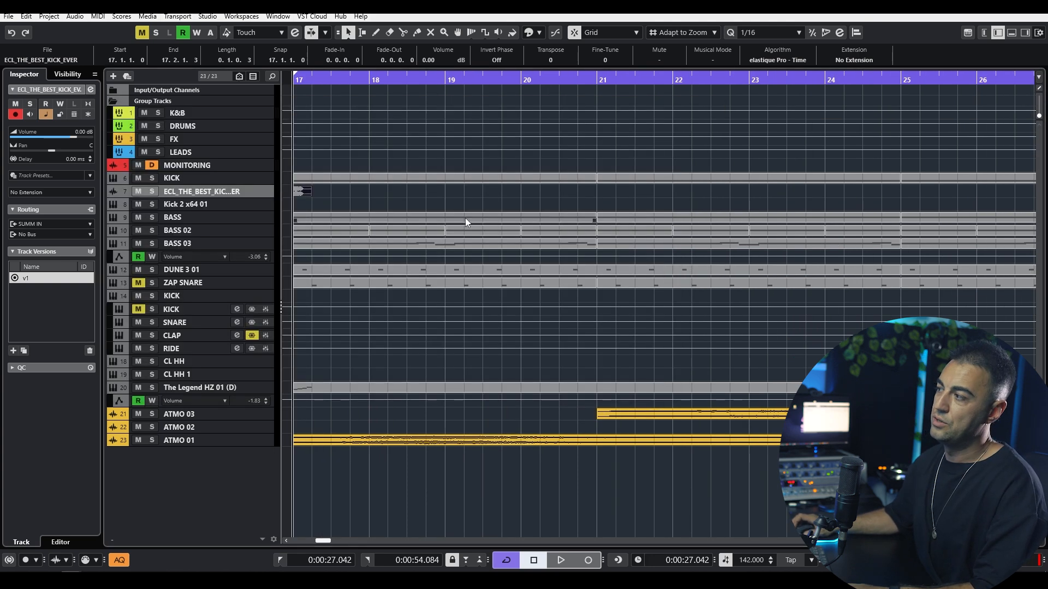
# Copy the kick sample onto the next beat, glue both events, and duplicate them to fill bars 17 to 21.
pyautogui.moveTo(352, 192); pyautogui.dragTo(298, 190)
pyautogui.press('4')
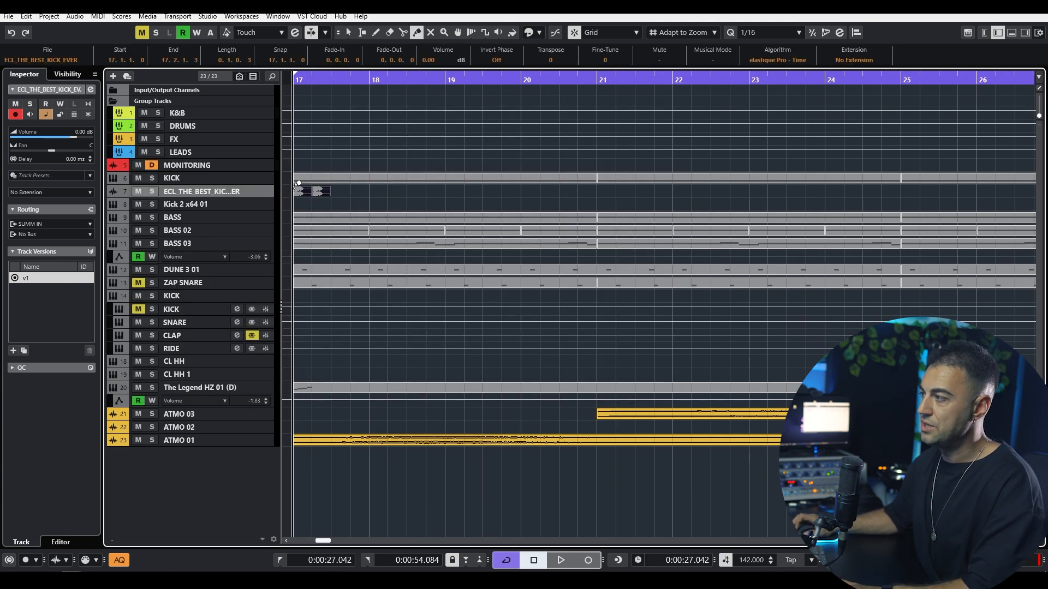
pyautogui.click(299, 191)
pyautogui.press('1')
pyautogui.click(299, 191)
pyautogui.hotkey('ctrl', 'd')
pyautogui.hotkey('ctrl', 'd')
pyautogui.hotkey('ctrl', 'd')
pyautogui.hotkey('ctrl', 'd')
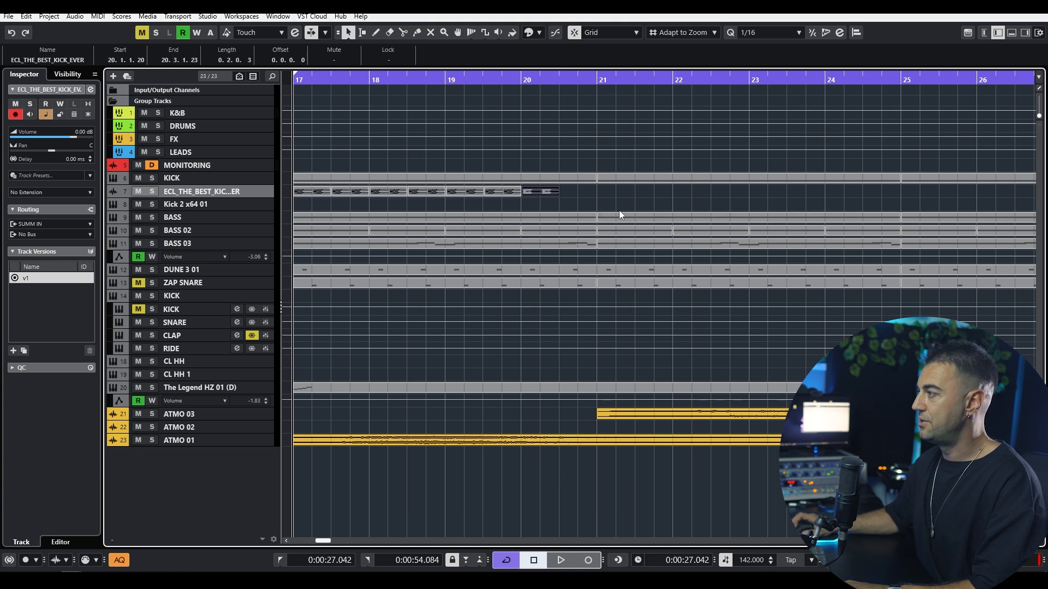
pyautogui.moveTo(625, 196); pyautogui.dragTo(322, 193)
# Start EQ Match in the KICK track's first Pro-Q 3 insert, using the external side chain as the reference.
pyautogui.press('Up')
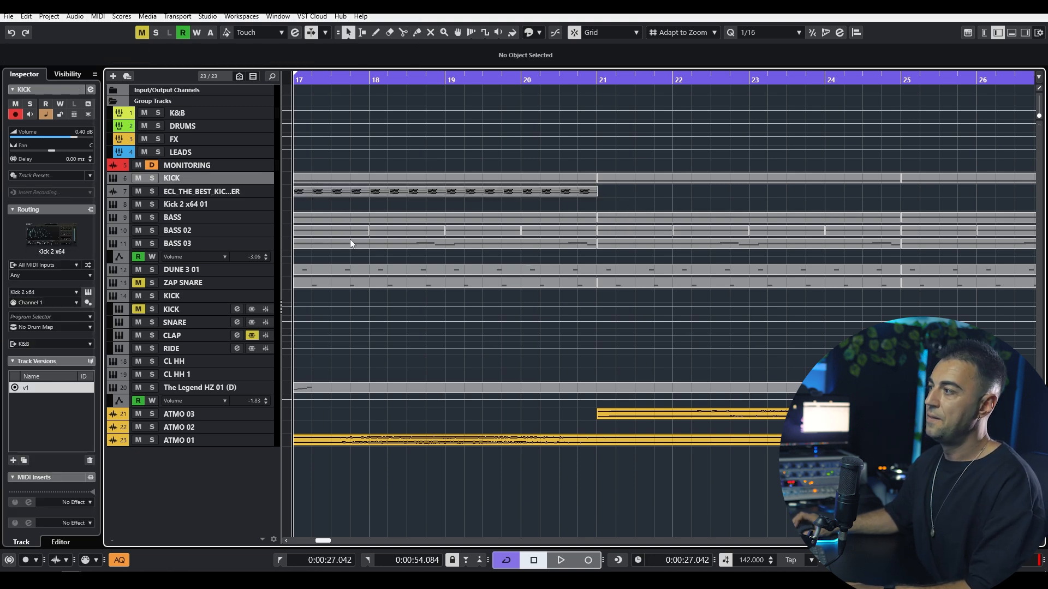
pyautogui.press('e')
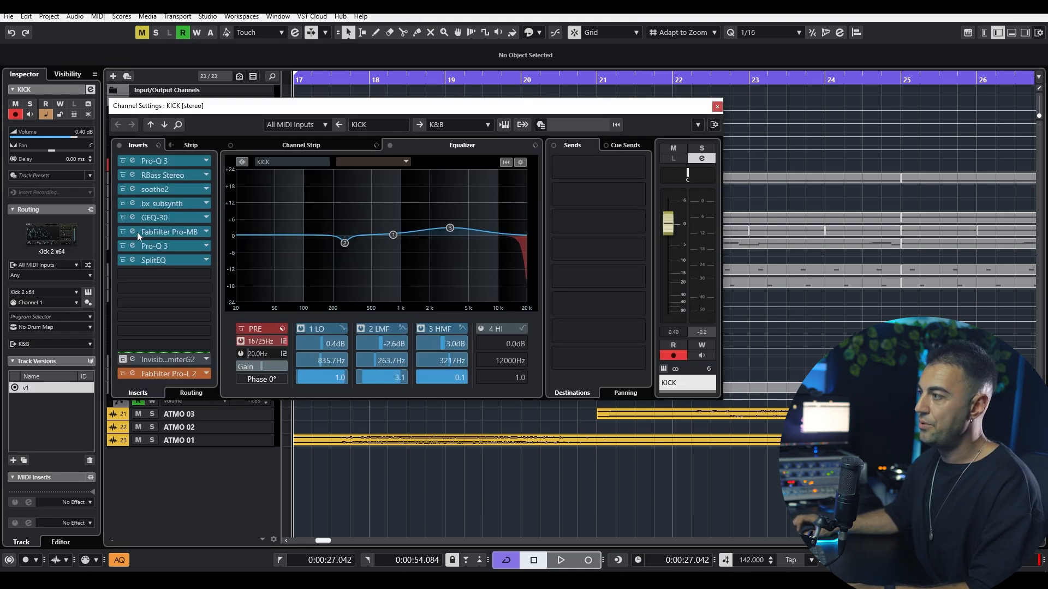
pyautogui.click(132, 174)
pyautogui.click(133, 160)
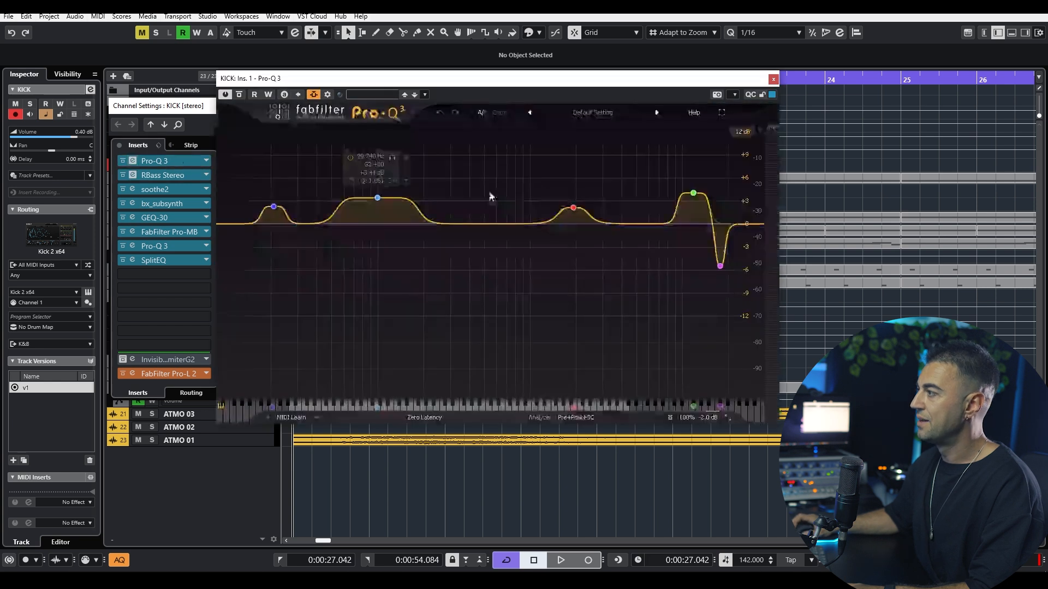
pyautogui.click(576, 418)
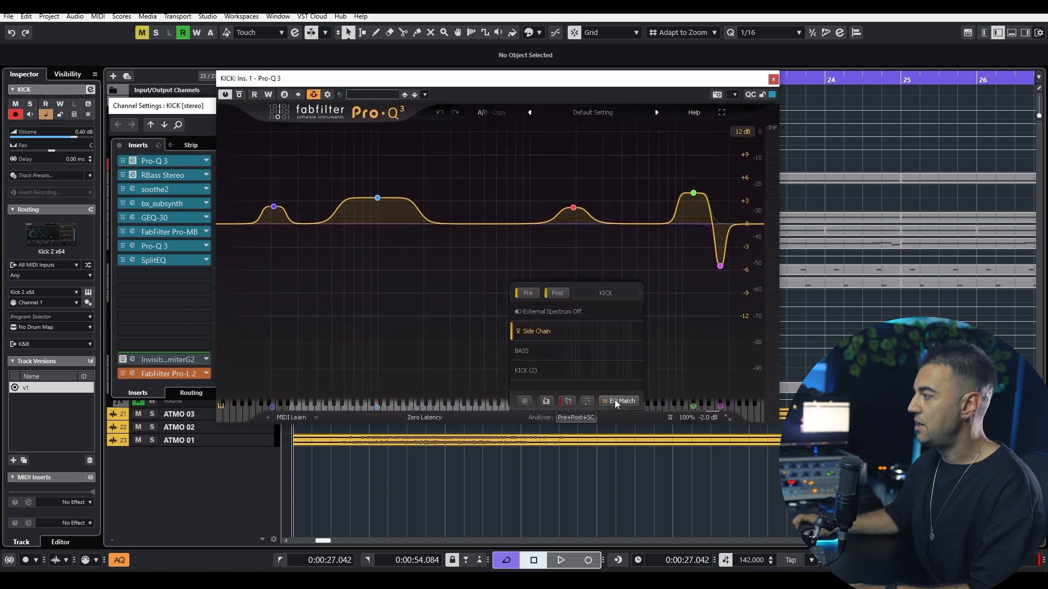
pyautogui.click(617, 402)
pyautogui.click(573, 401)
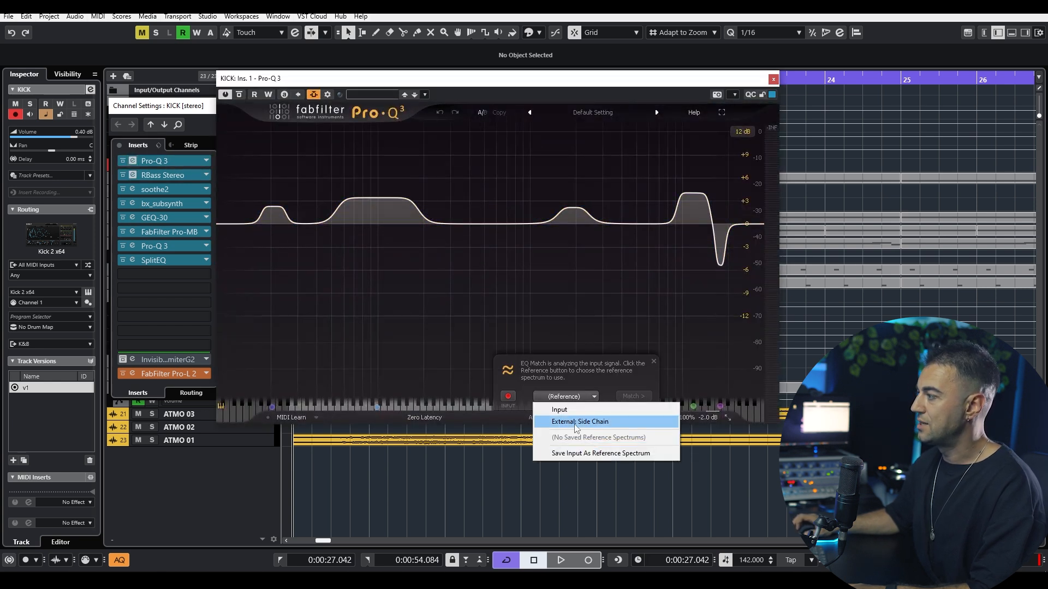
pyautogui.click(575, 424)
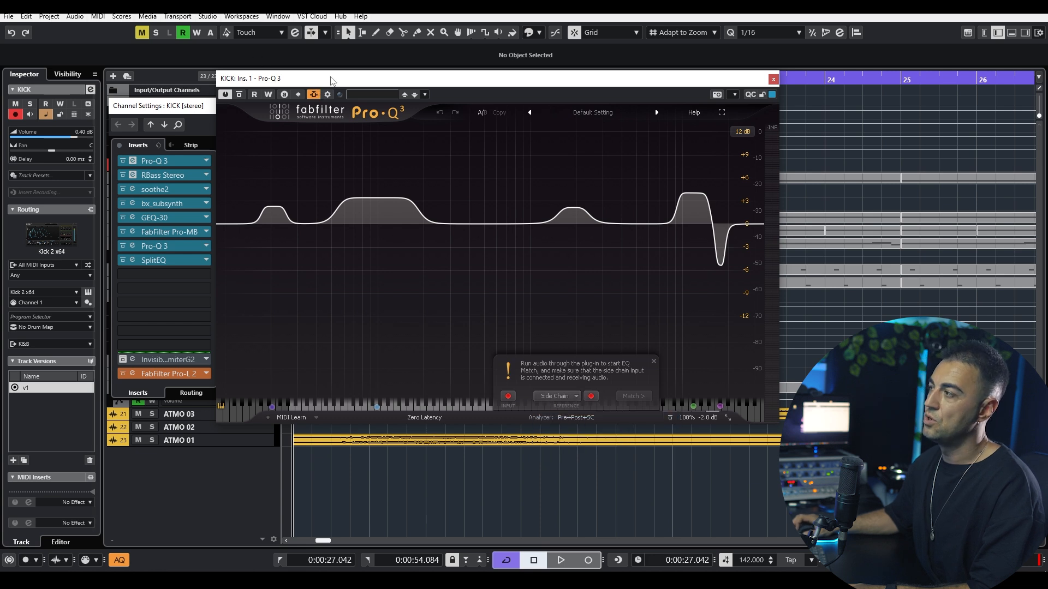
pyautogui.moveTo(331, 78); pyautogui.dragTo(367, 92)
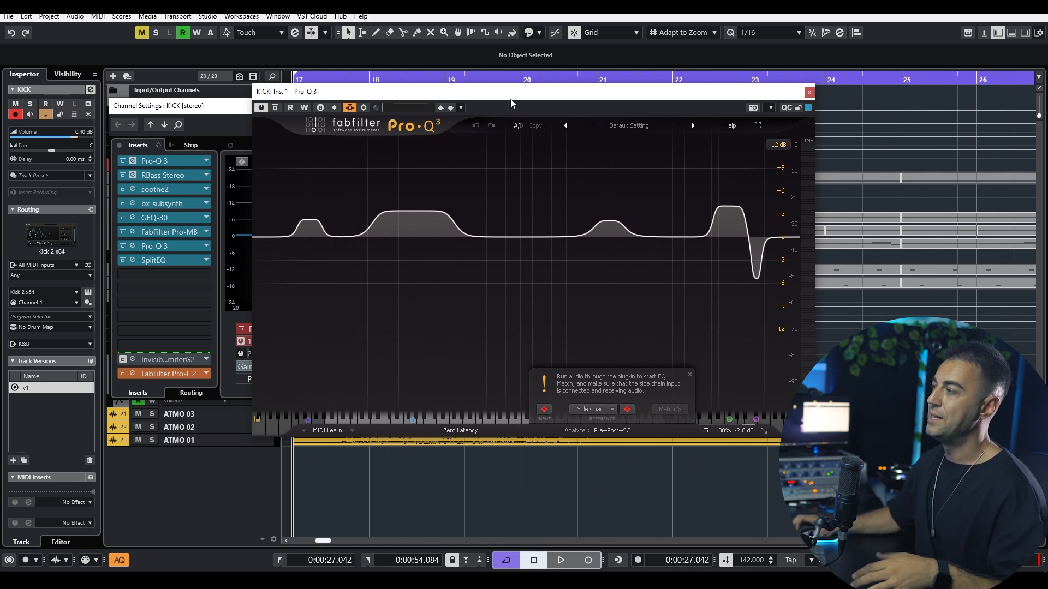
# Bypass all insert effects on the KICK track, solo it, and play back the unprocessed kick.
pyautogui.click(225, 111)
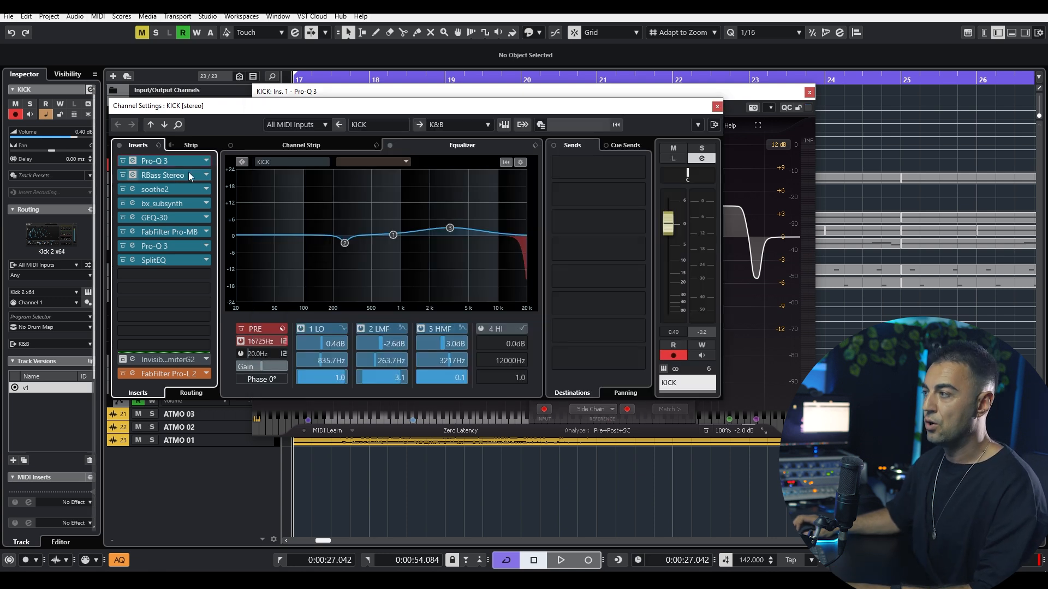
pyautogui.click(123, 190)
pyautogui.click(122, 203)
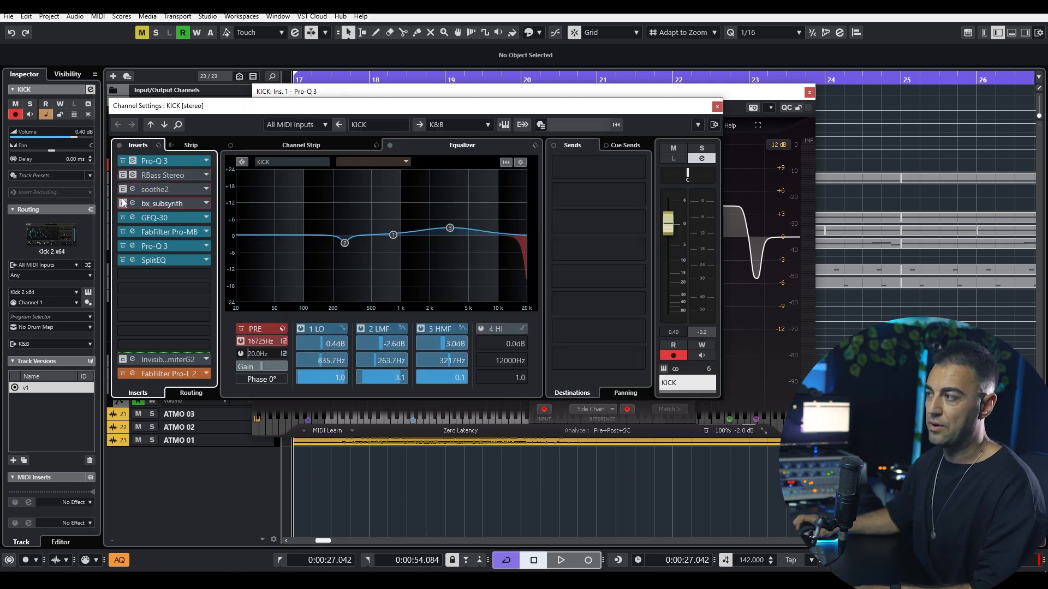
pyautogui.click(120, 146)
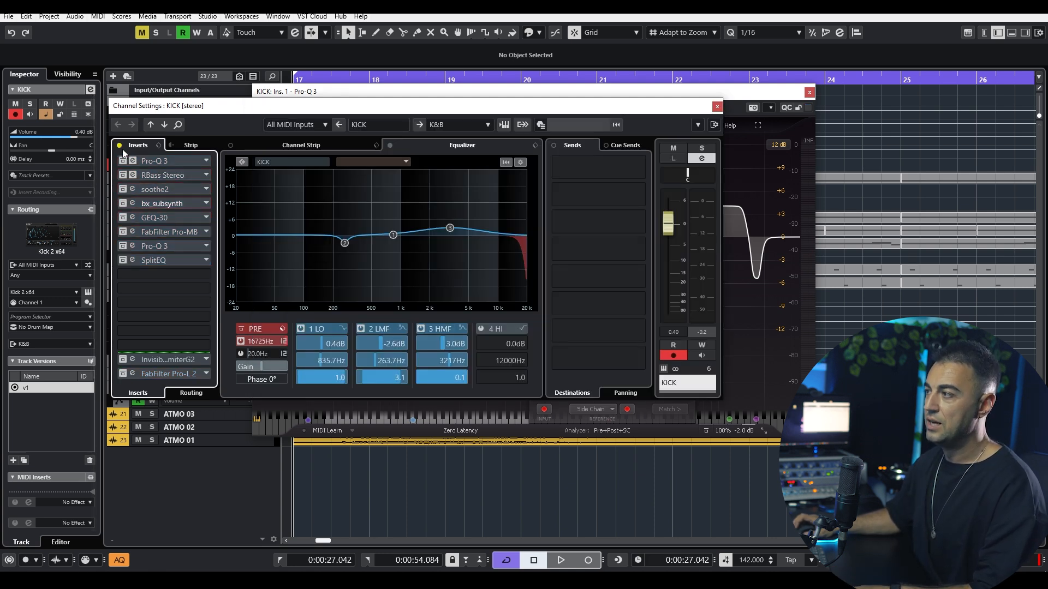
pyautogui.click(324, 94)
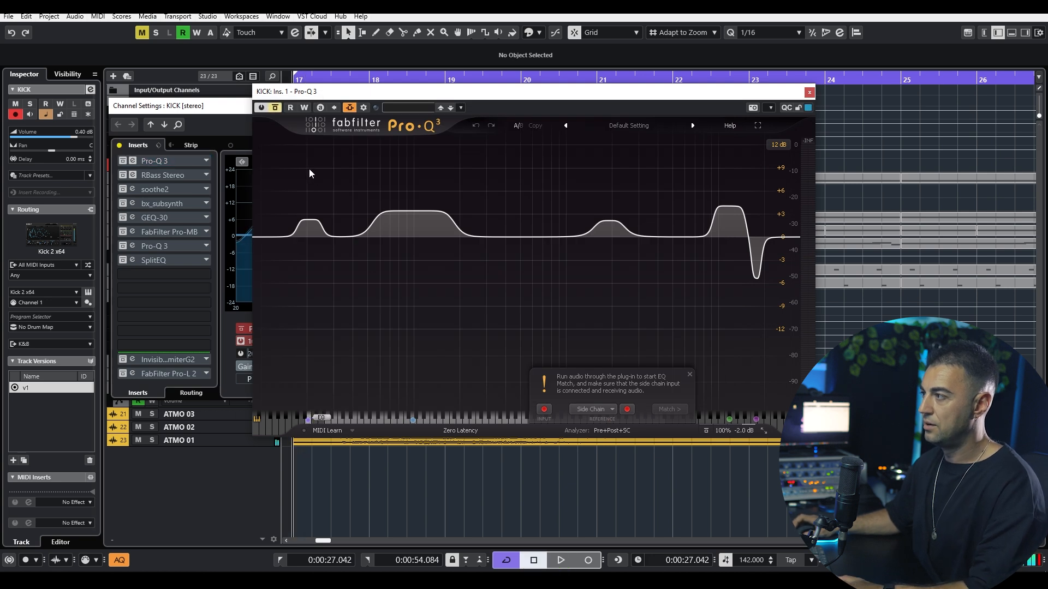
pyautogui.press('e')
pyautogui.press('s')
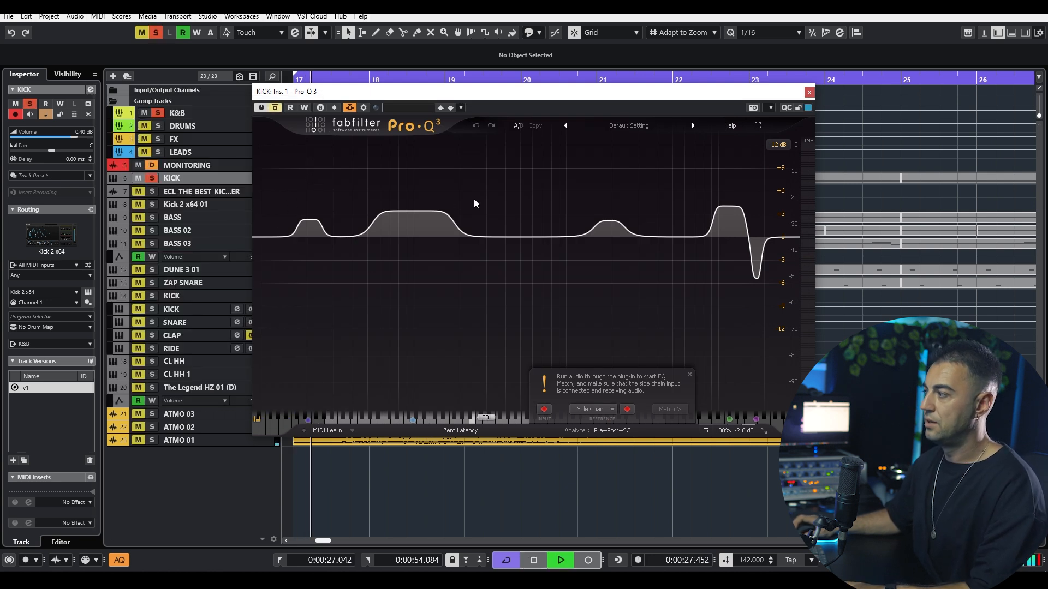
pyautogui.press('space')
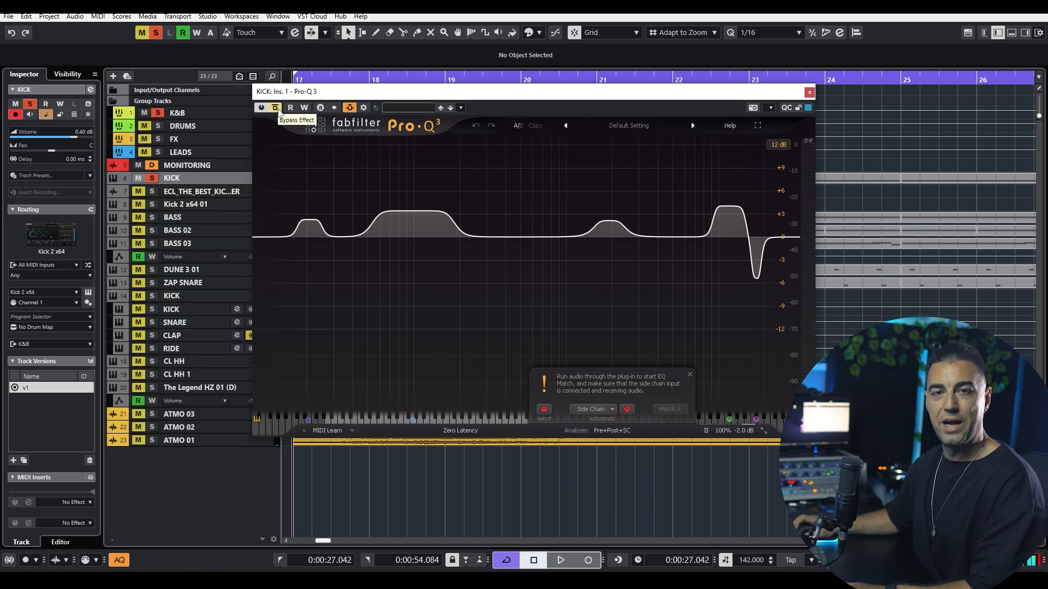
# Reactivate the first Pro-Q 3 insert on KICK, play the kick through it, and return to the channel settings.
pyautogui.press('space')
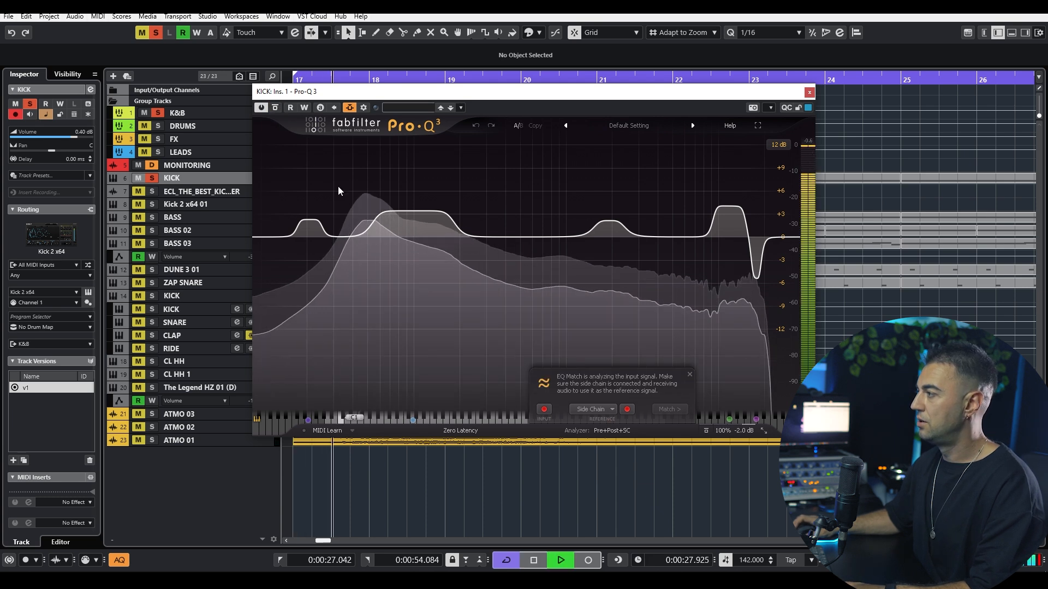
pyautogui.press('space')
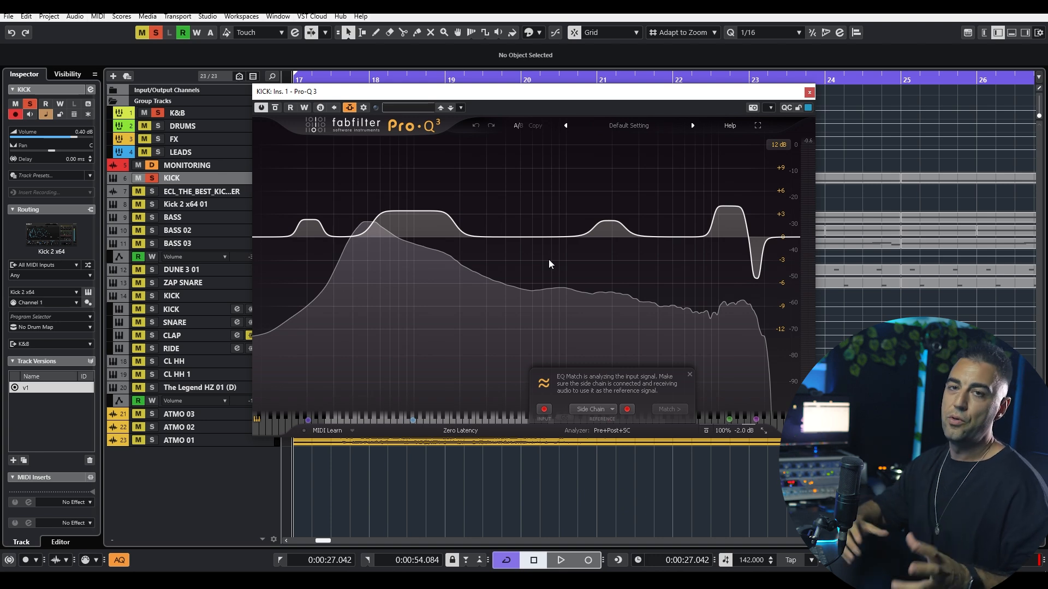
pyautogui.click(809, 93)
pyautogui.press('e')
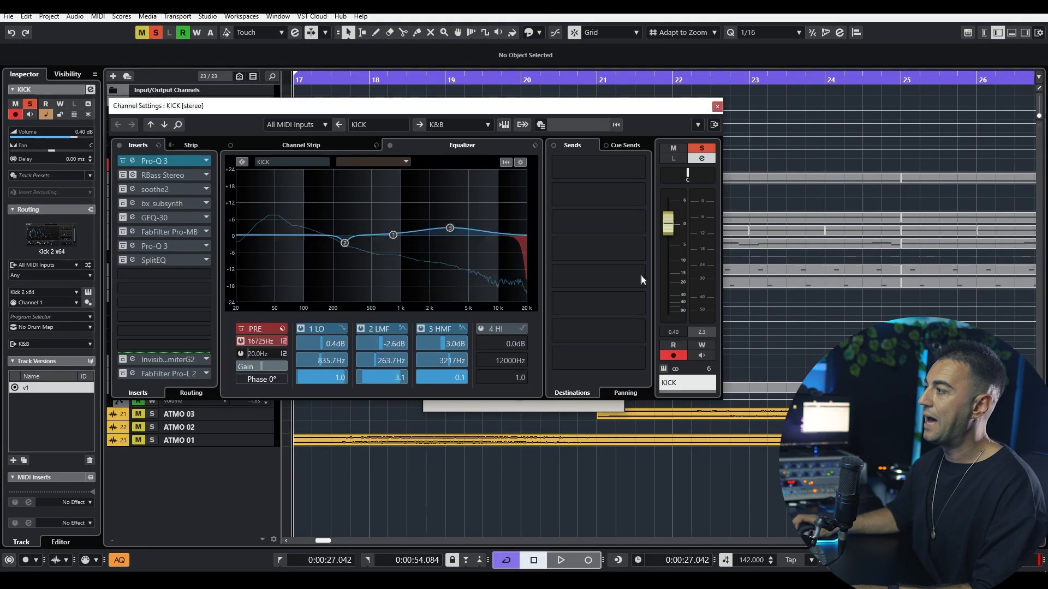
# Reactivate the RBass Stereo and soothe2 inserts one after the other, playing back the kick with each.
pyautogui.click(123, 175)
pyautogui.press('space')
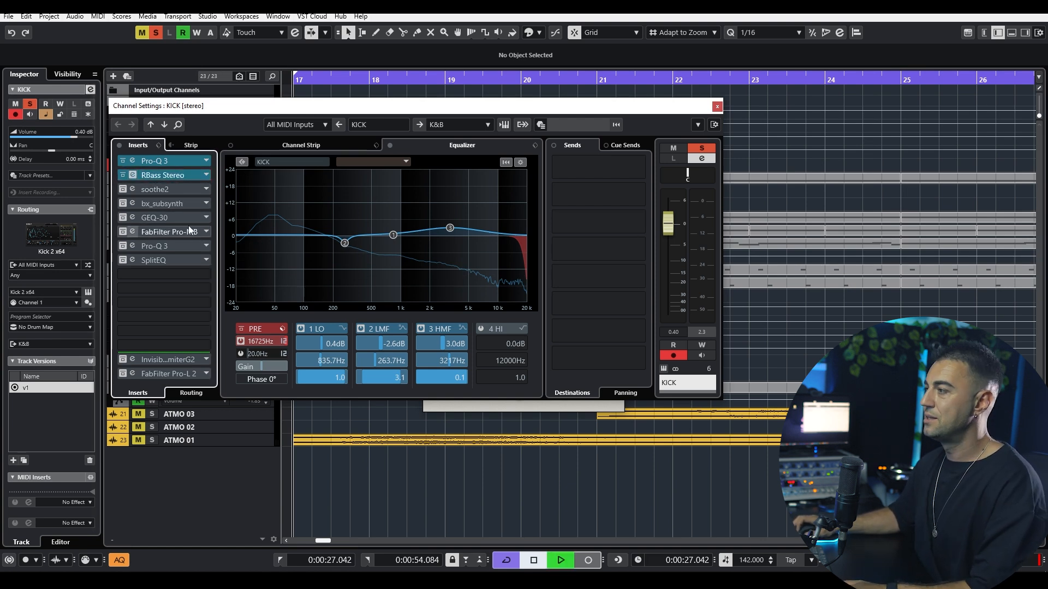
pyautogui.press('space')
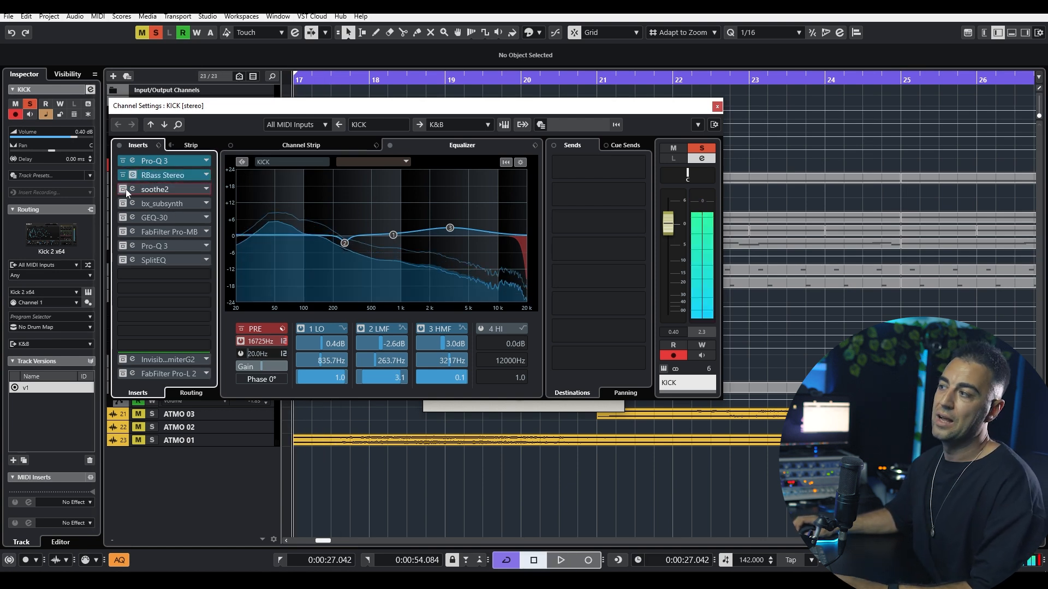
pyautogui.click(125, 188)
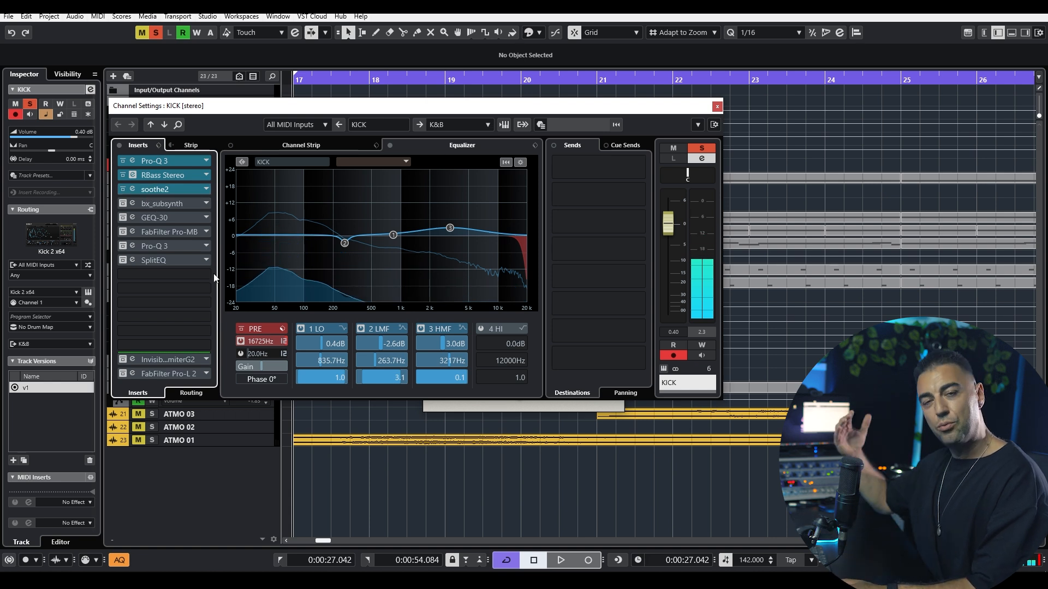
pyautogui.press('space')
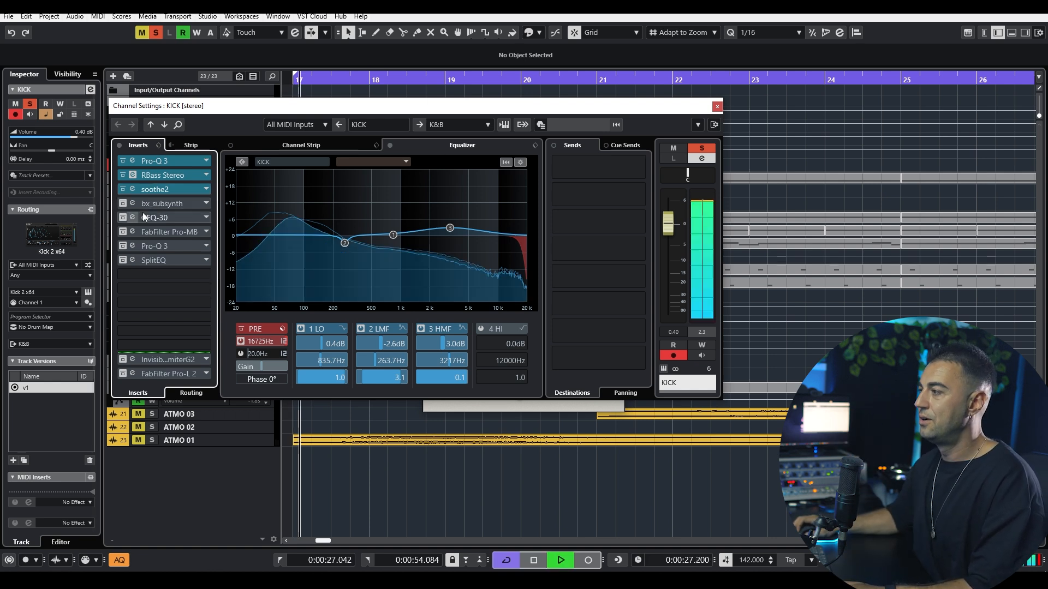
pyautogui.press('space')
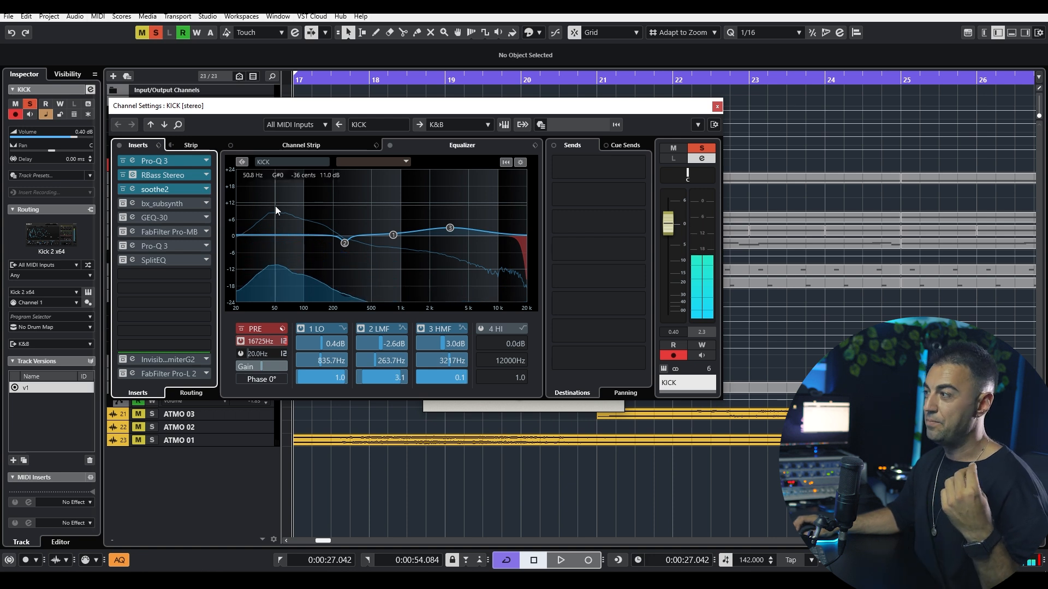
pyautogui.moveTo(328, 106); pyautogui.dragTo(457, 131)
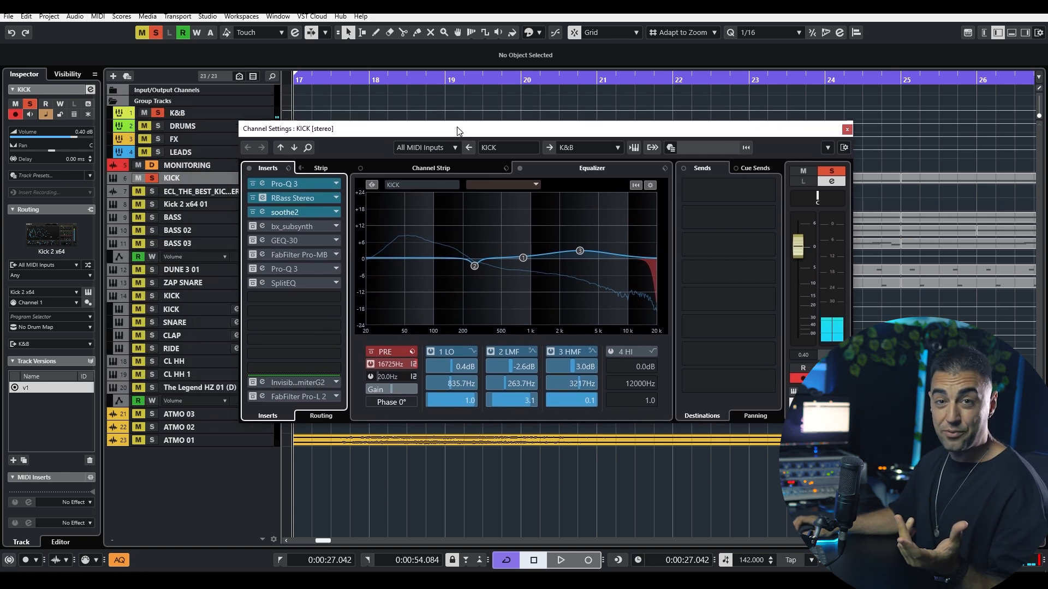
# Reactivate bx_subsynth and play the kick, and reactivate GEQ-30 and inspect its band settings.
pyautogui.click(253, 226)
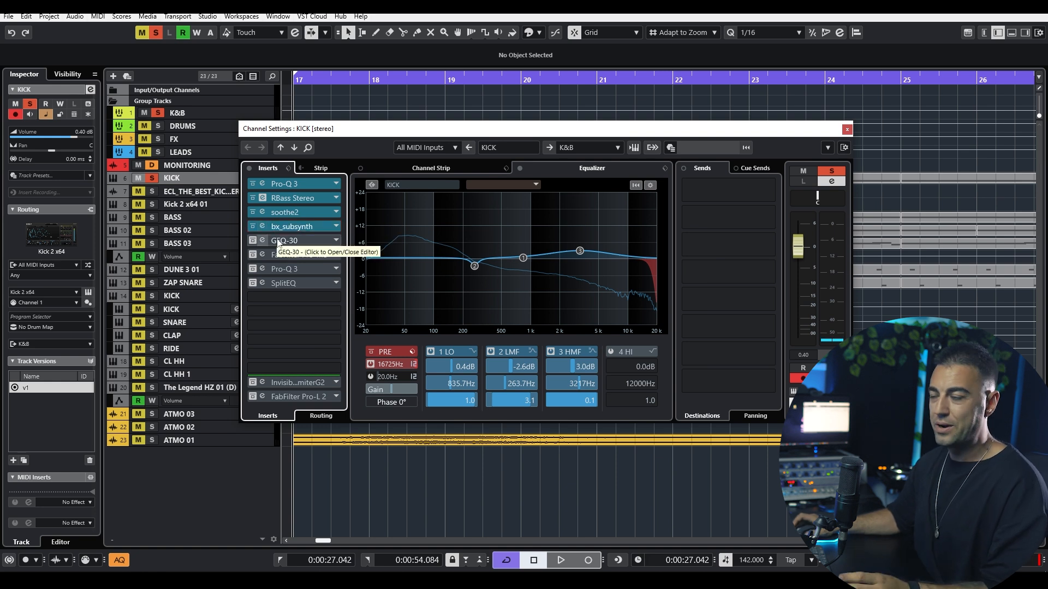
pyautogui.press('space')
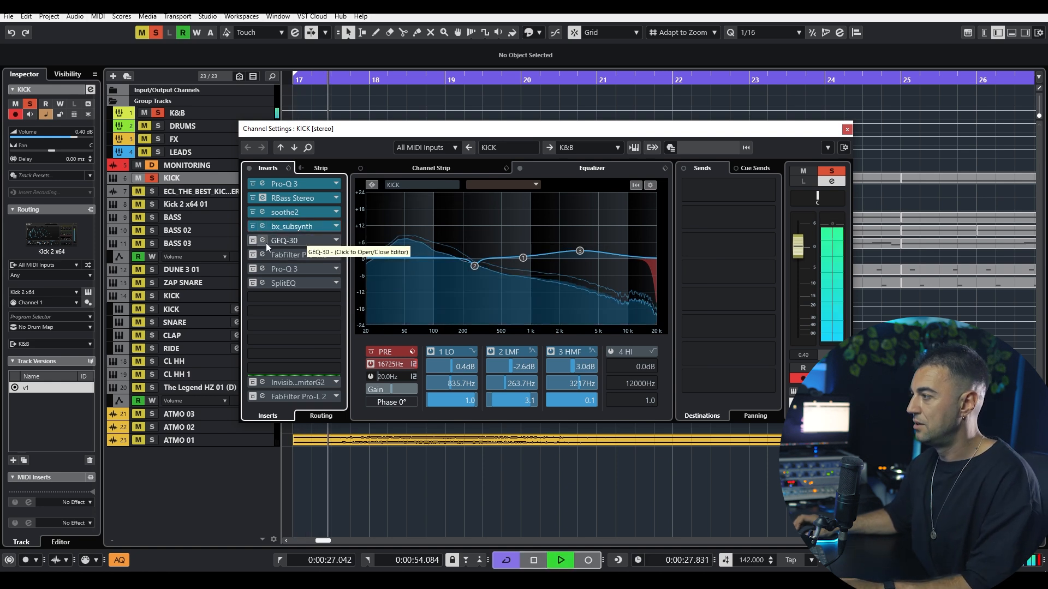
pyautogui.press('space')
pyautogui.click(253, 240)
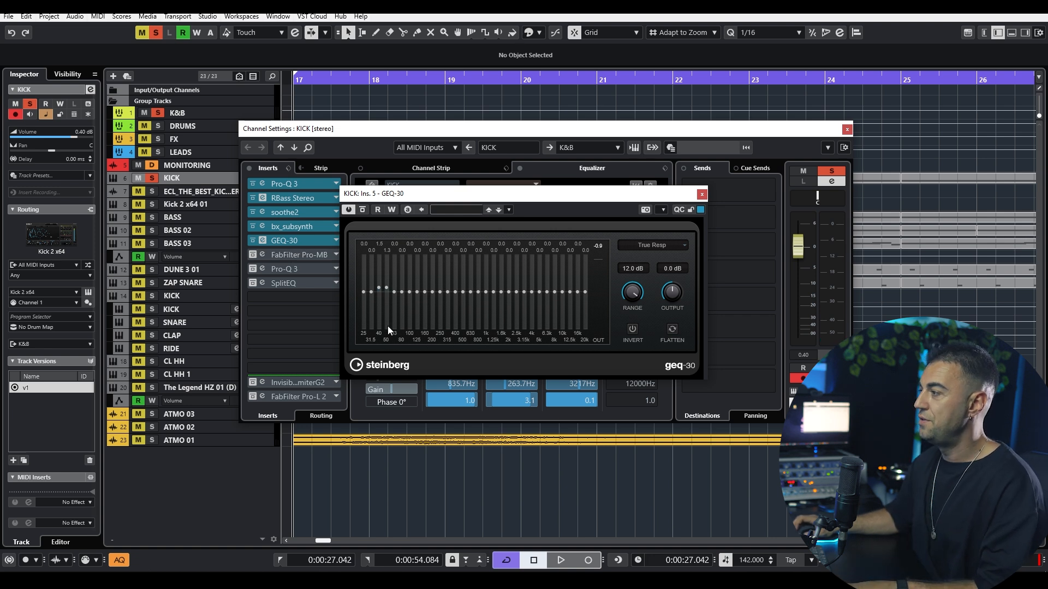
pyautogui.click(701, 194)
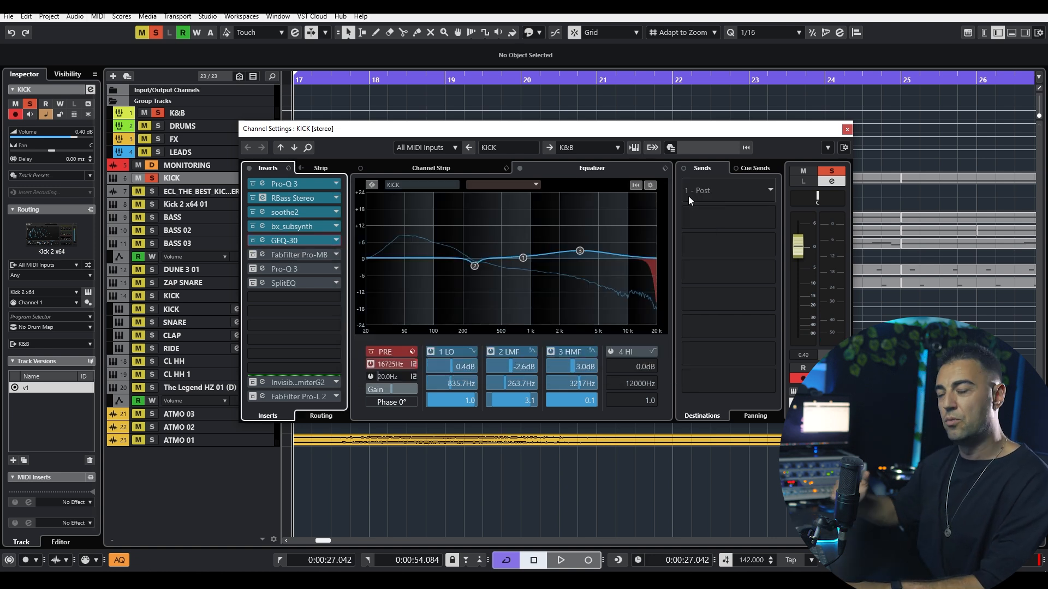
# Open and reactivate the FabFilter Pro-MB insert, play the kick to check Band 1's compression, and close its editor.
pyautogui.click(263, 255)
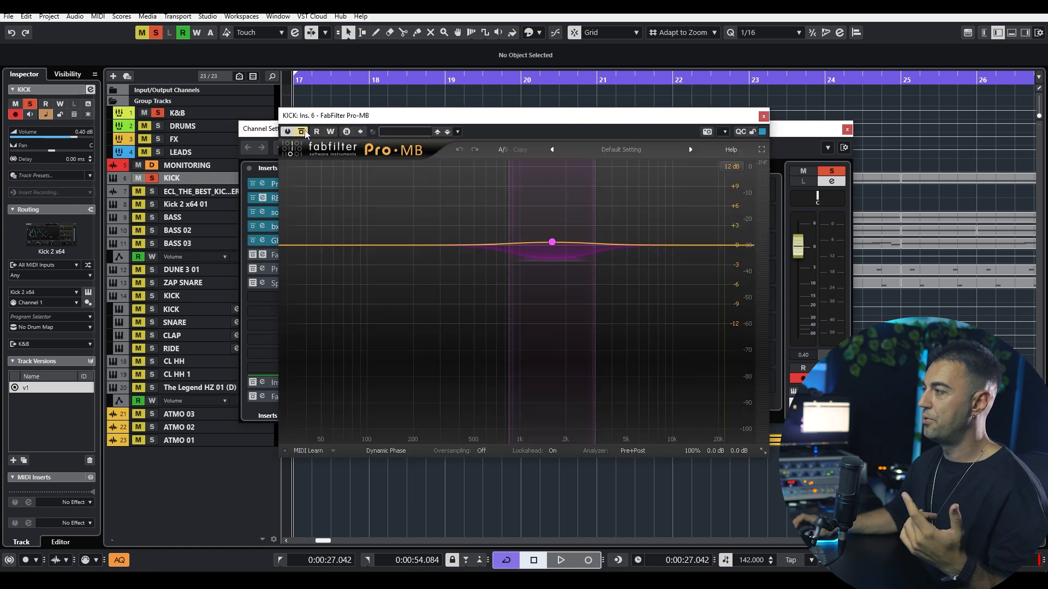
pyautogui.moveTo(551, 246)
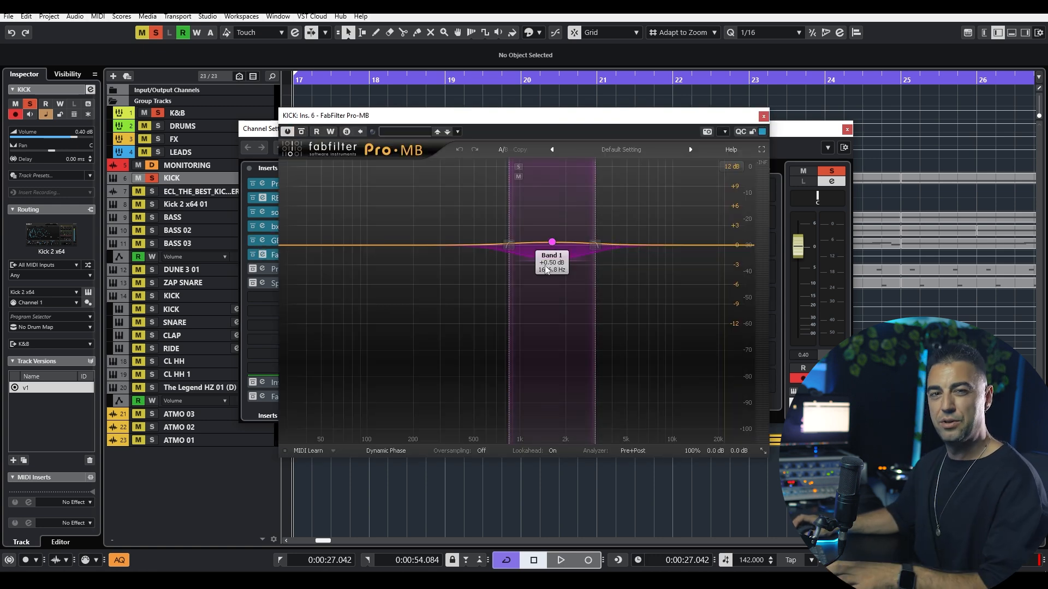
pyautogui.press('space')
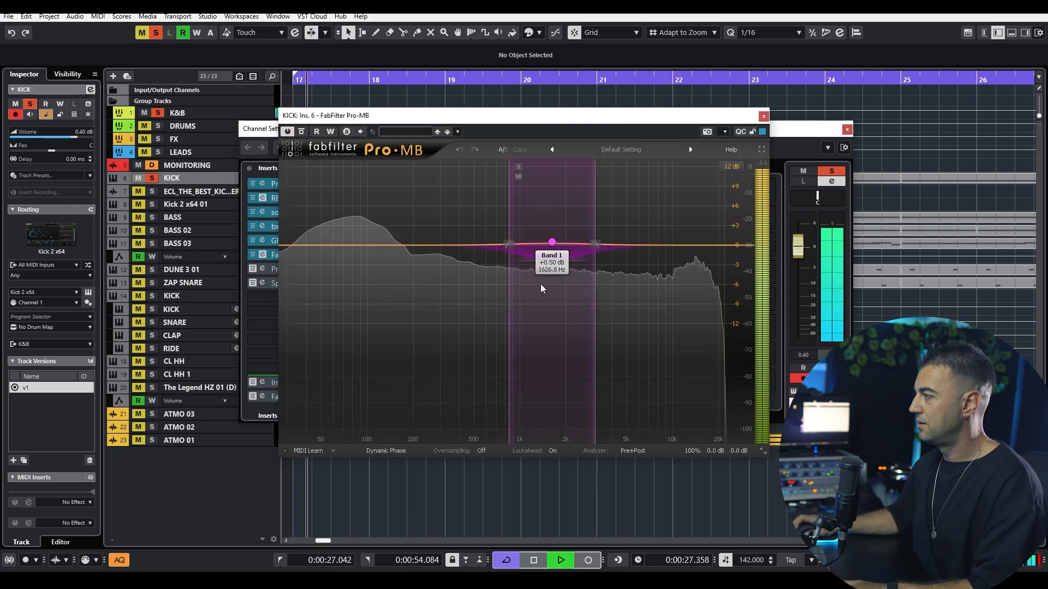
pyautogui.press('space')
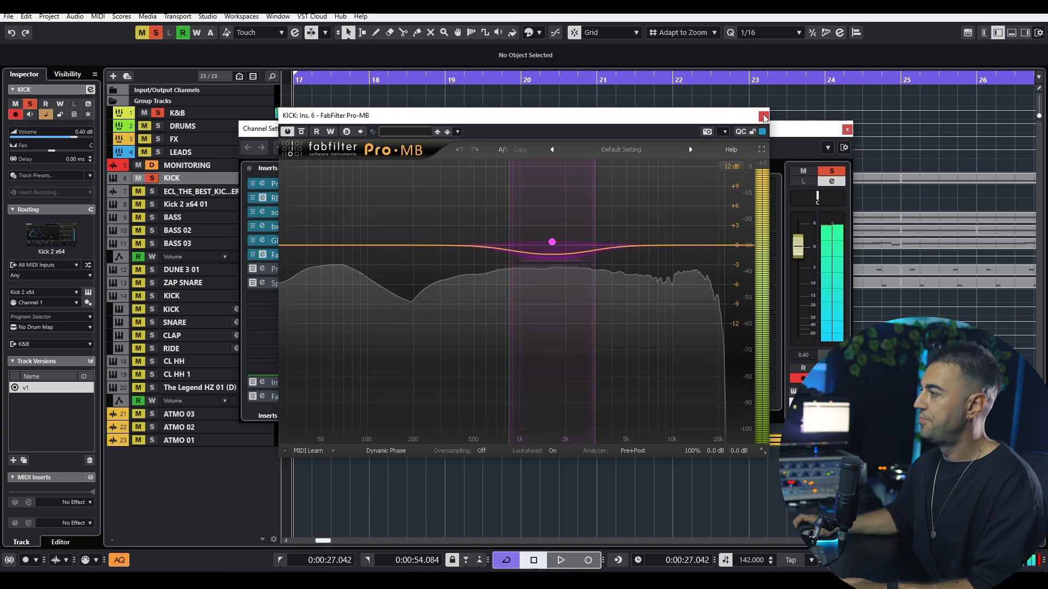
pyautogui.click(262, 254)
# Reactivate the second Pro-Q 3 insert on KICK, play the kick through its EQ curve, and close its editor.
pyautogui.click(262, 268)
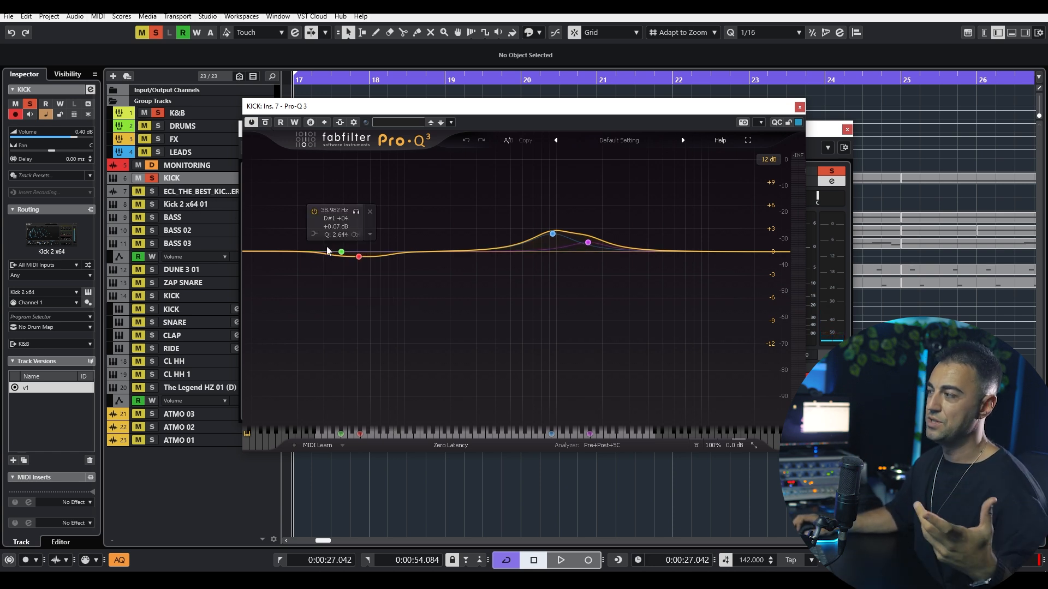
pyautogui.press('space')
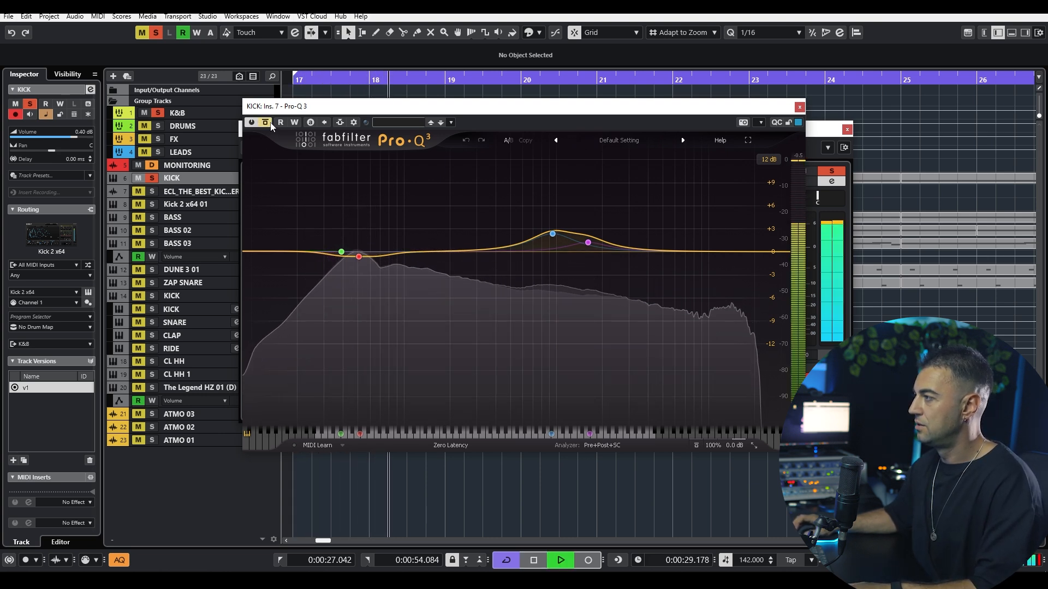
pyautogui.press('space')
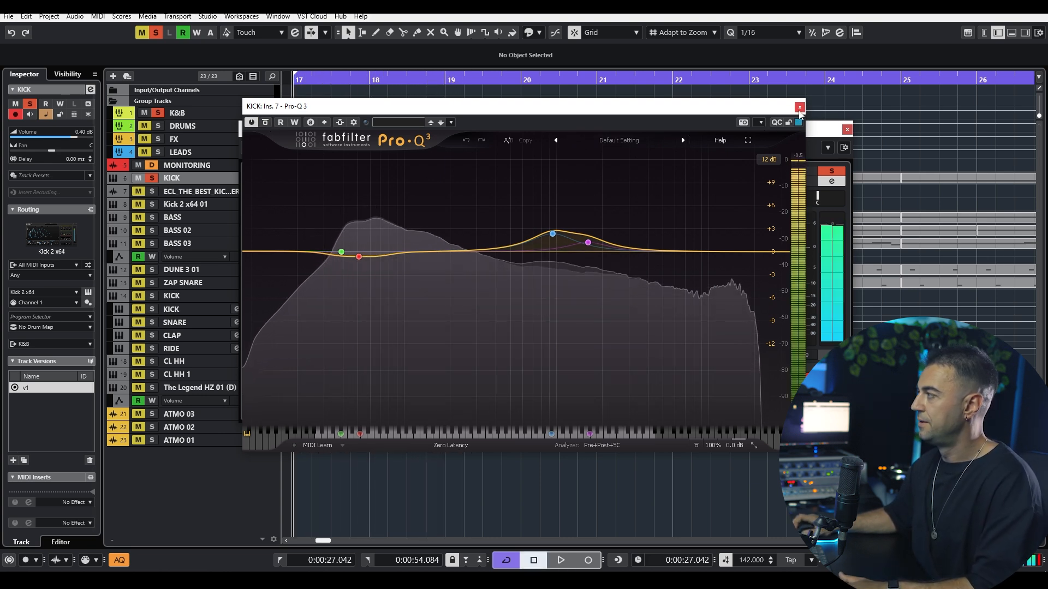
pyautogui.click(799, 106)
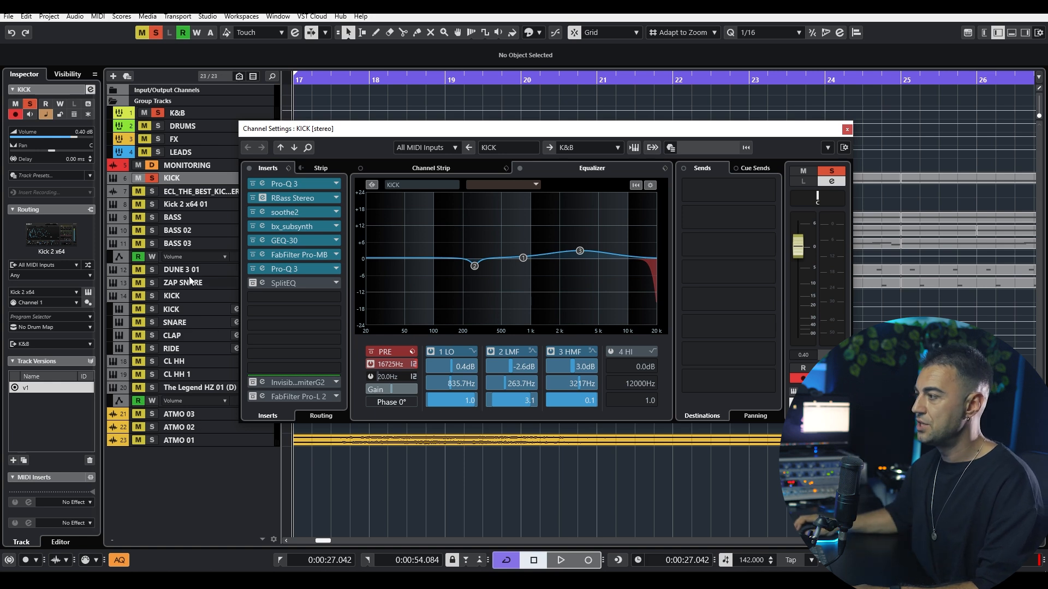
# Reactivate the SplitEQ insert, inspect its bands, compare the playing kick with and without bypass, and return to the channel settings.
pyautogui.click(260, 283)
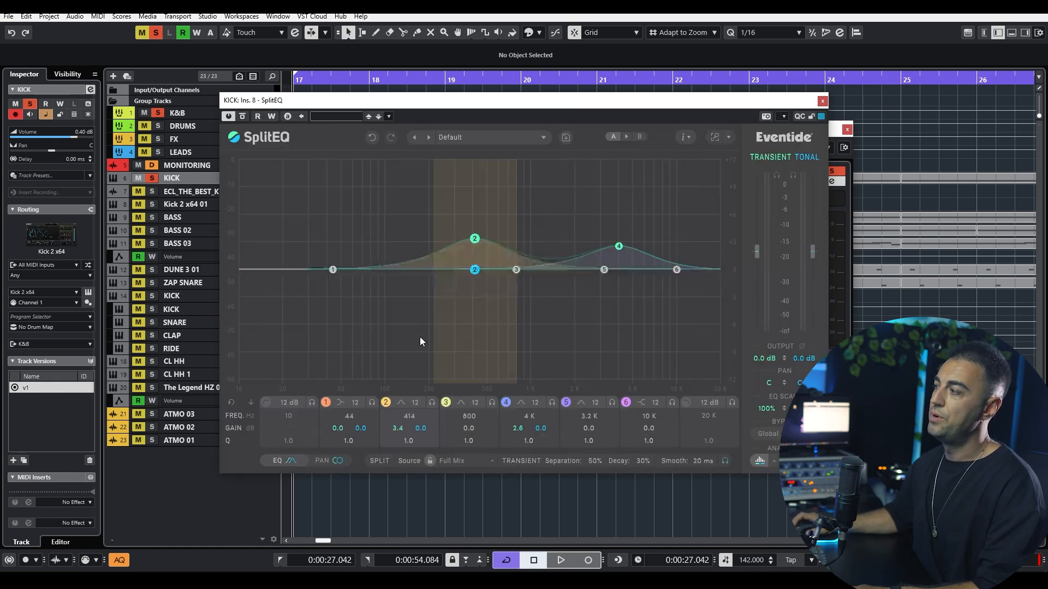
pyautogui.click(474, 239)
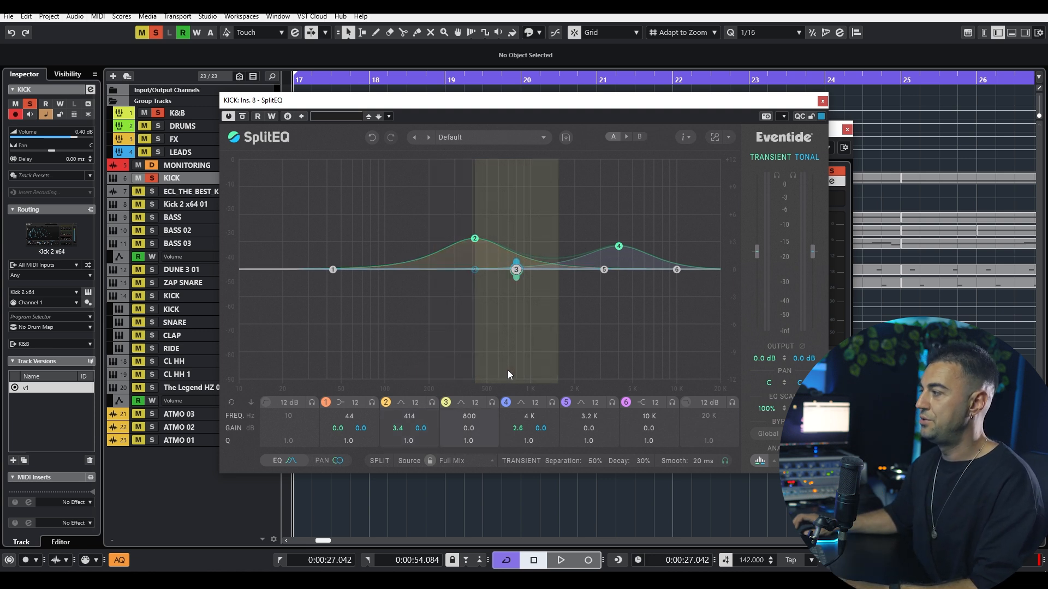
pyautogui.press('space')
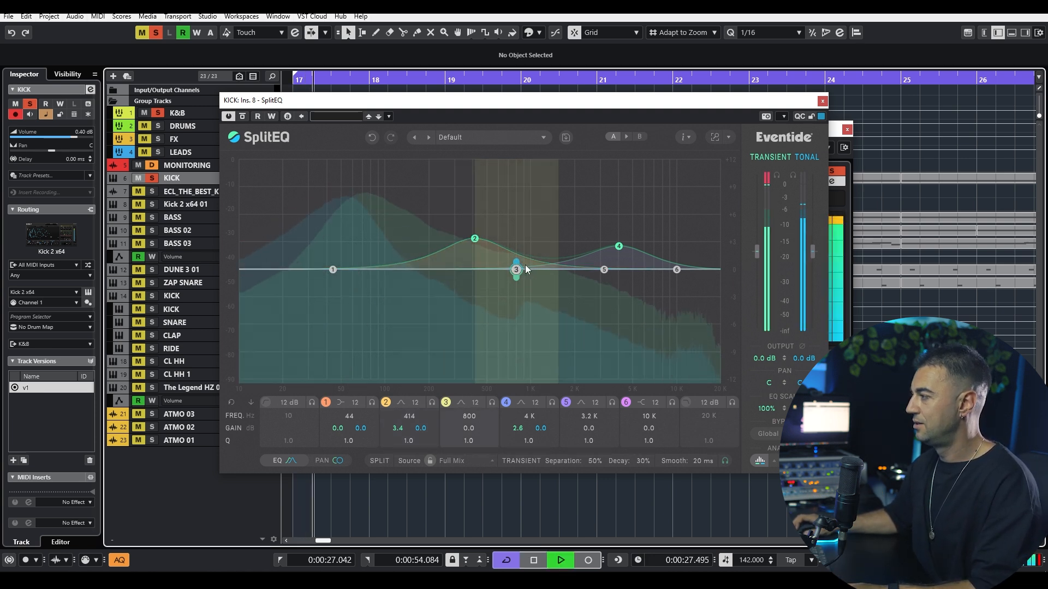
pyautogui.click(242, 117)
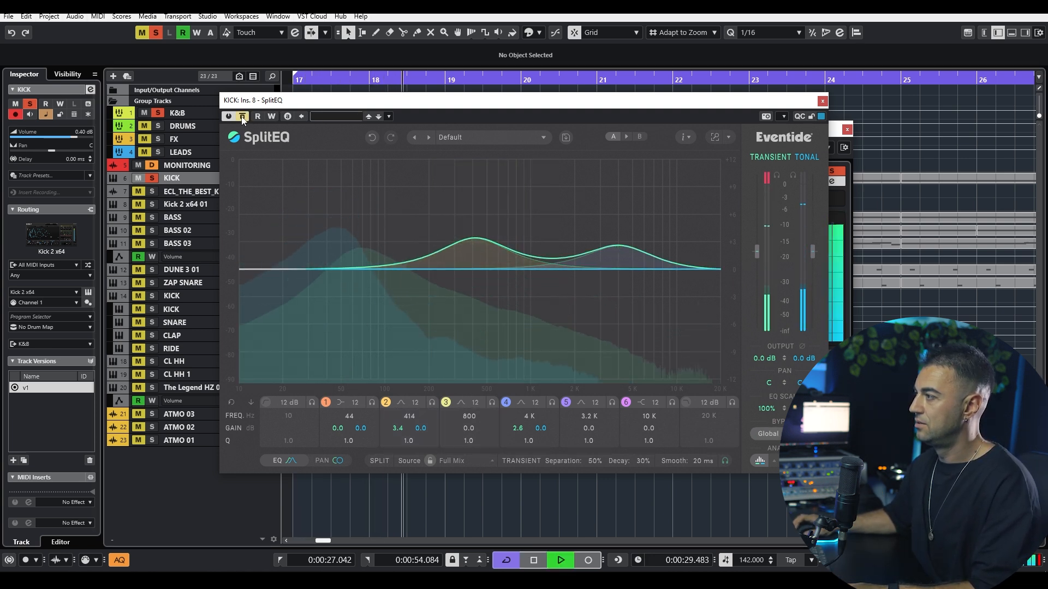
pyautogui.click(242, 117)
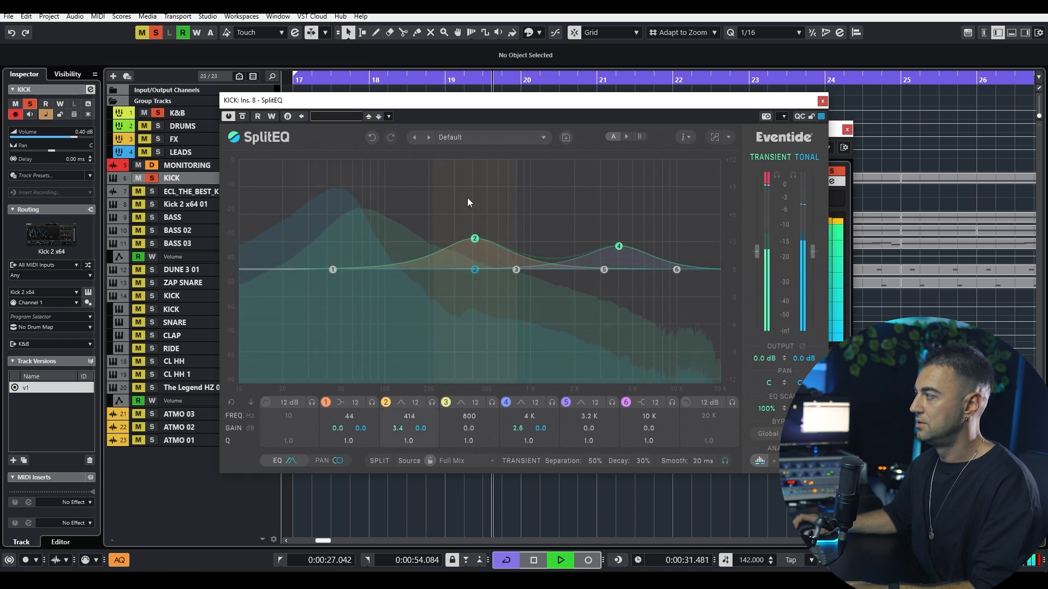
pyautogui.click(822, 101)
pyautogui.press('space')
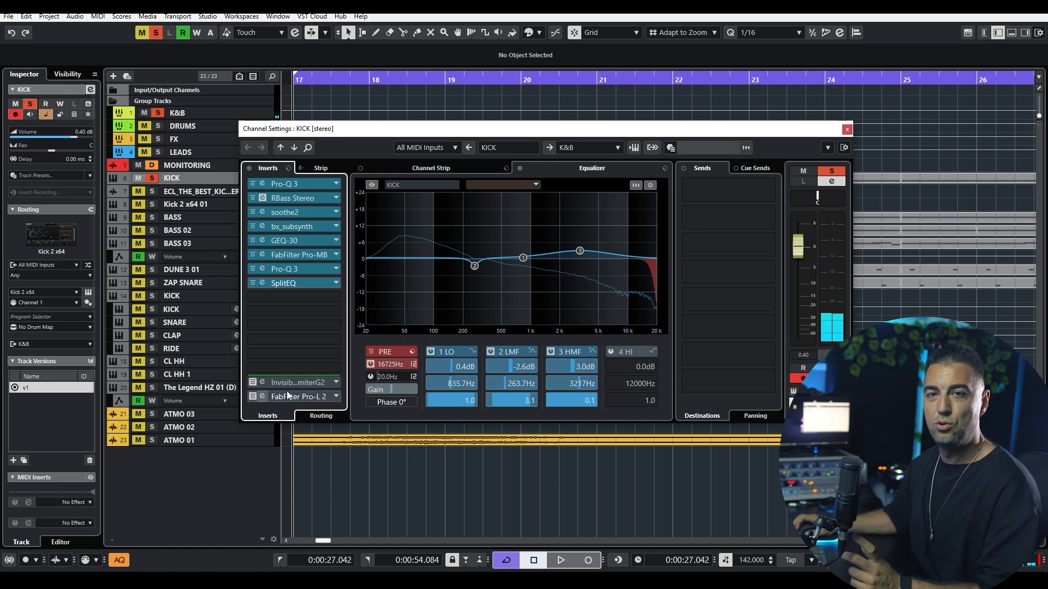
# Reactivate the FabFilter Pro-L 2 insert and play the kick through the limiter, comparing it with bypass.
pyautogui.click(252, 396)
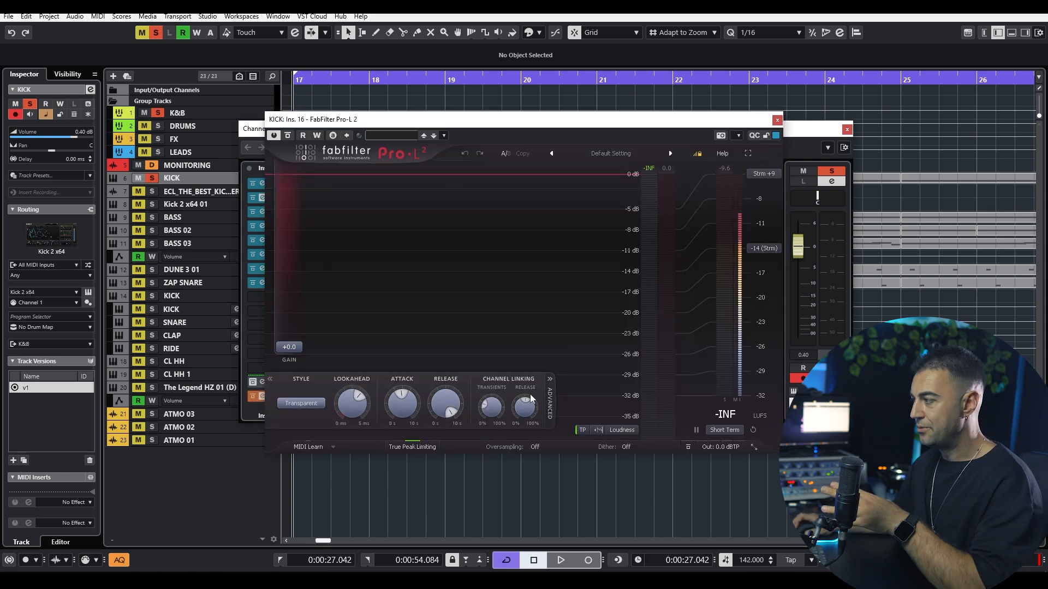
pyautogui.press('space')
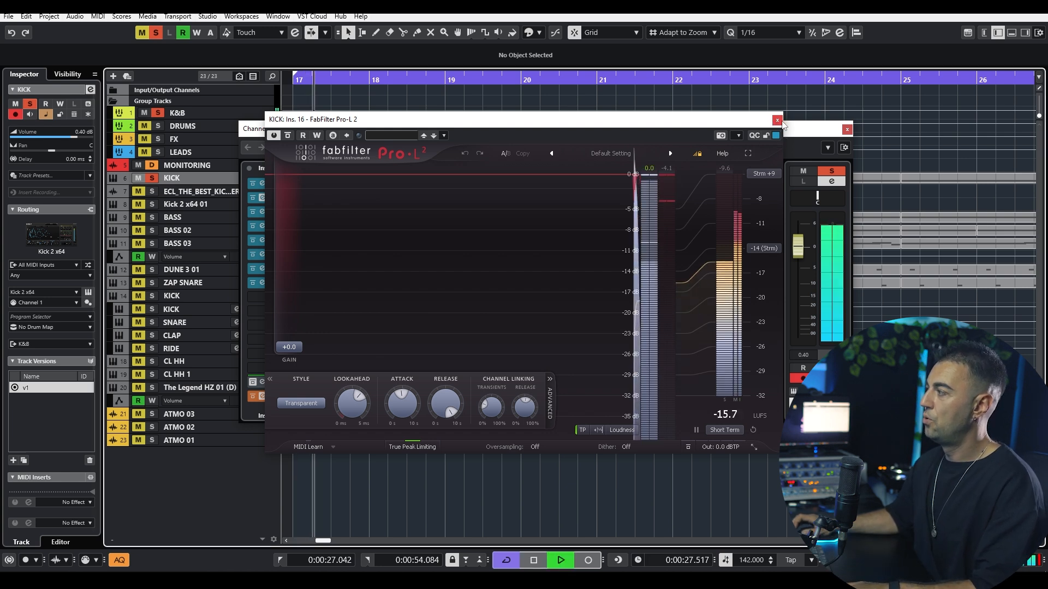
pyautogui.click(287, 135)
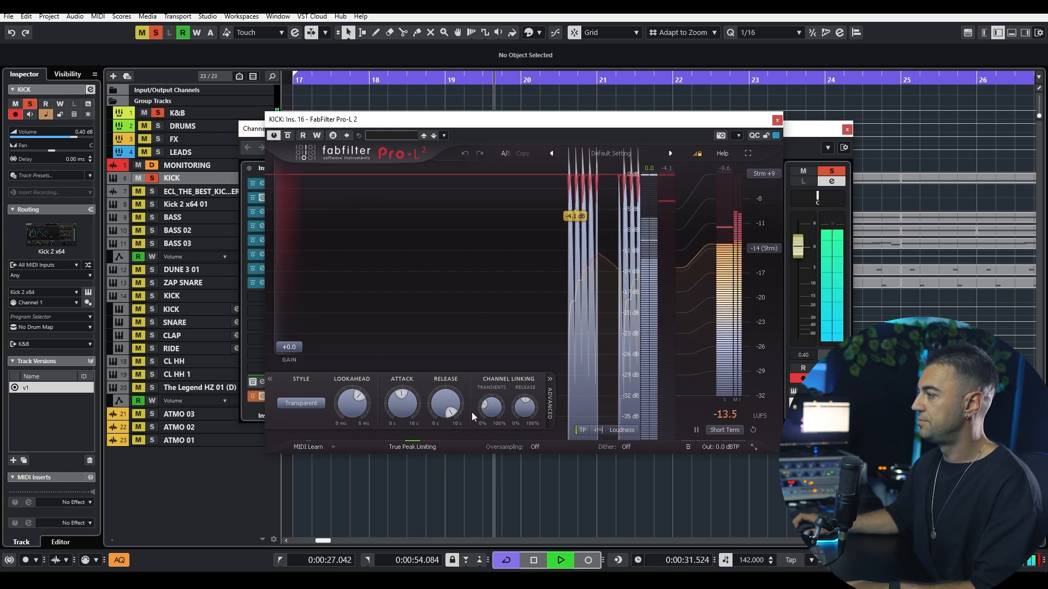
pyautogui.press('space')
# Audition Pro-L 2's Punchy style on the kick, and settle on Modern with an attack of about 475 ms.
pyautogui.click(303, 404)
pyautogui.click(314, 429)
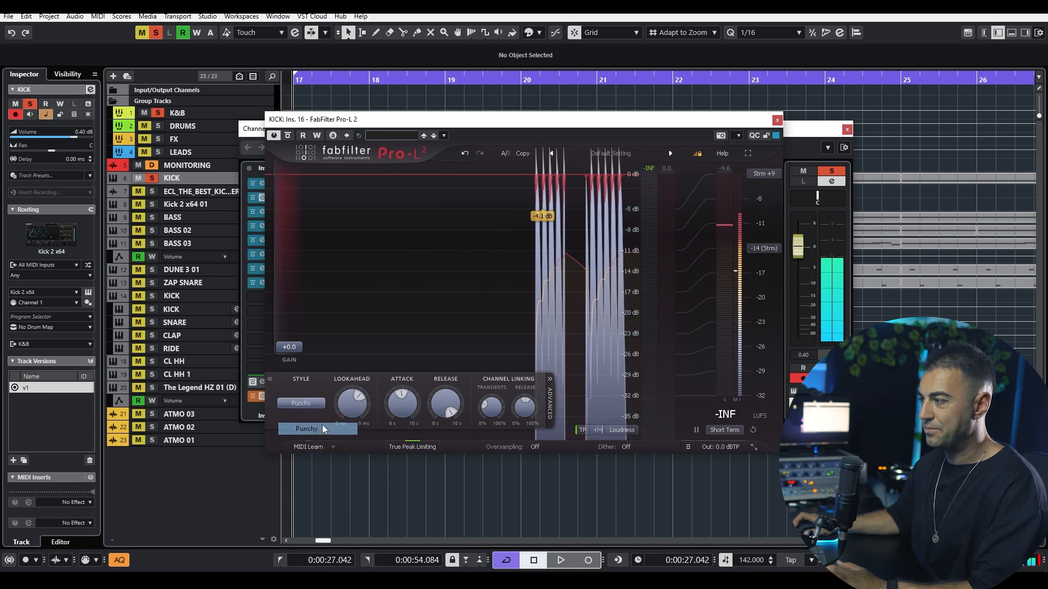
pyautogui.press('space')
pyautogui.click(304, 403)
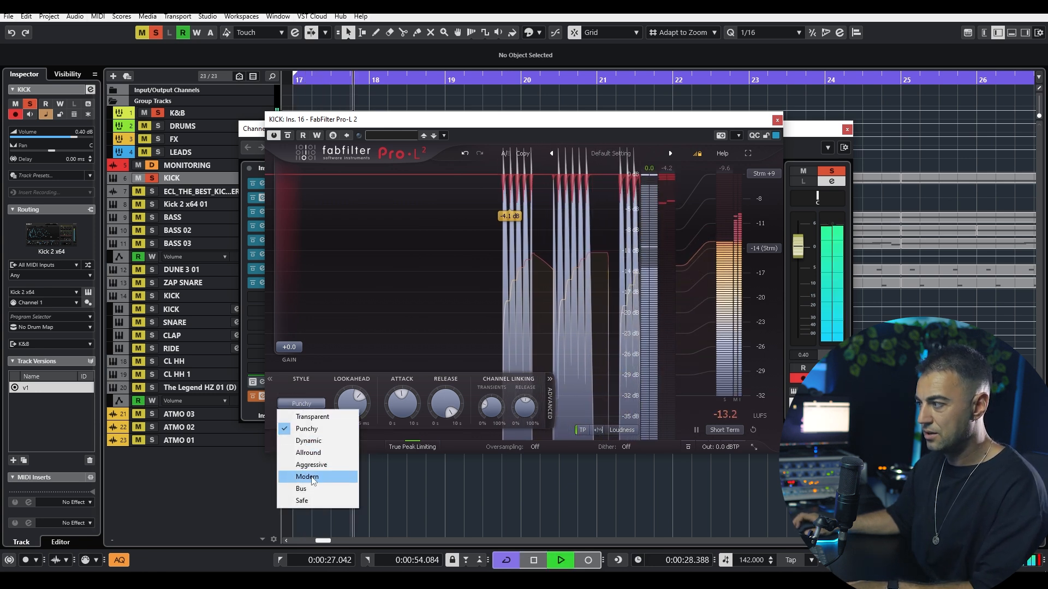
pyautogui.click(316, 474)
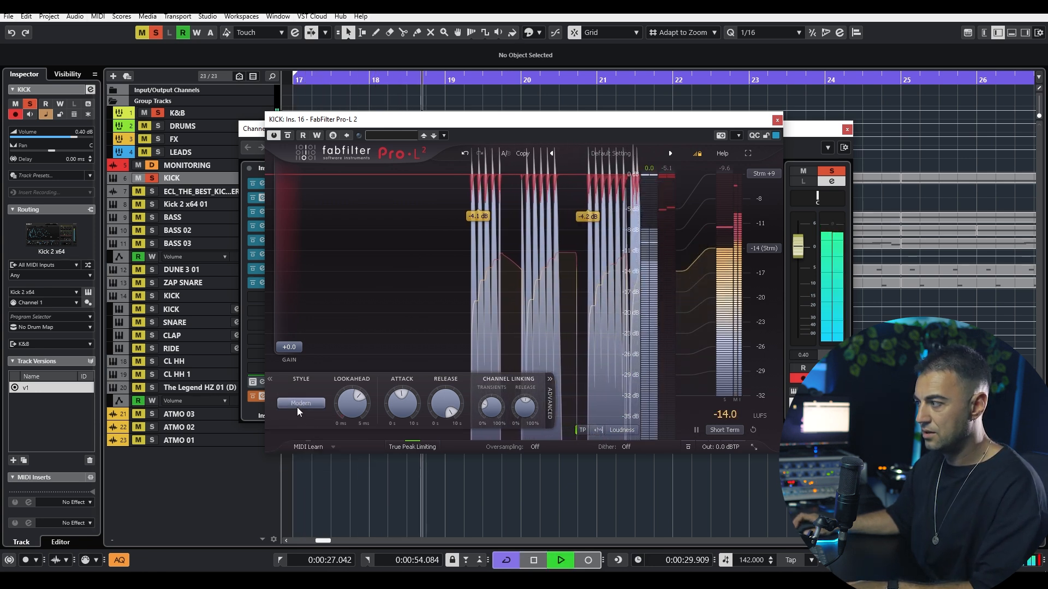
pyautogui.moveTo(411, 413)
pyautogui.mouseDown()
pyautogui.moveTo(407, 462)
pyautogui.moveTo(406, 402)
pyautogui.mouseUp()
pyautogui.press('space')
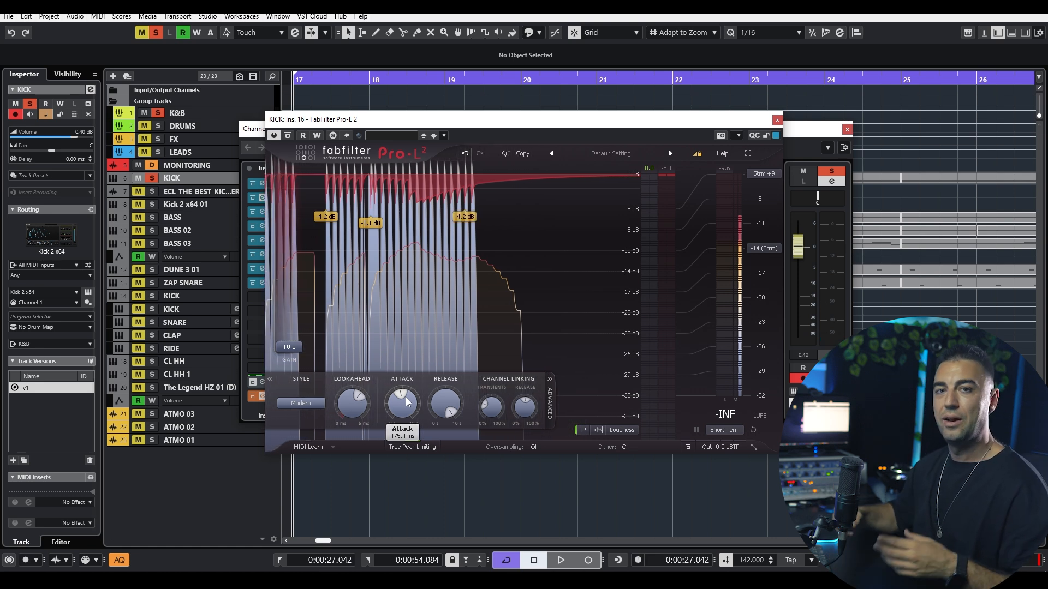
# Close the Pro-L 2 editor and the KICK channel settings, and unsolo the KICK track.
pyautogui.click(777, 120)
pyautogui.click(847, 129)
pyautogui.click(152, 178)
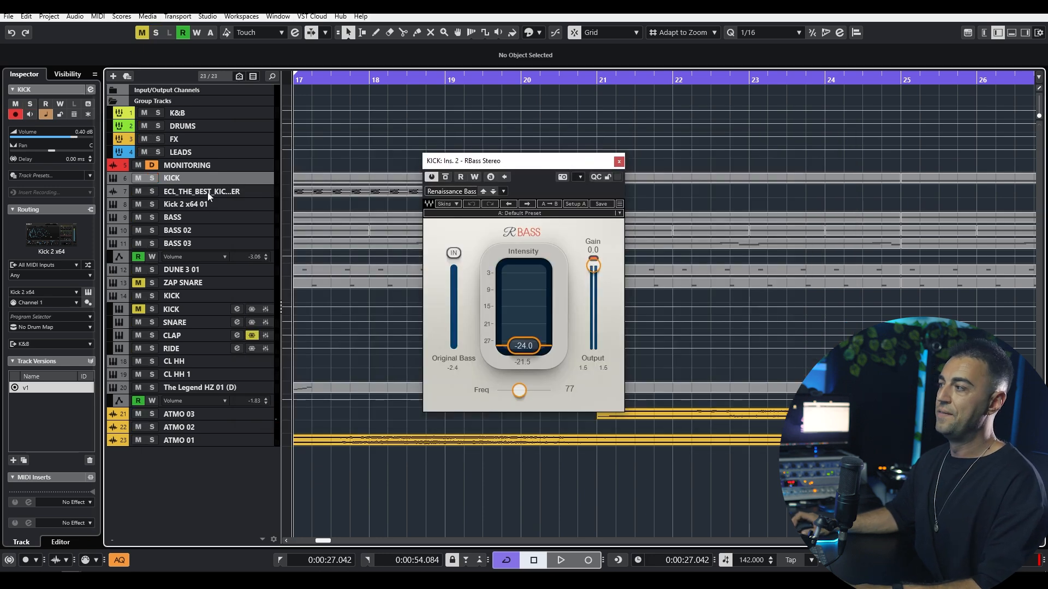
# Remove the reference kick sample track and the Kick 2 x64 01 track from the project.
pyautogui.click(241, 191)
pyautogui.press('Delete')
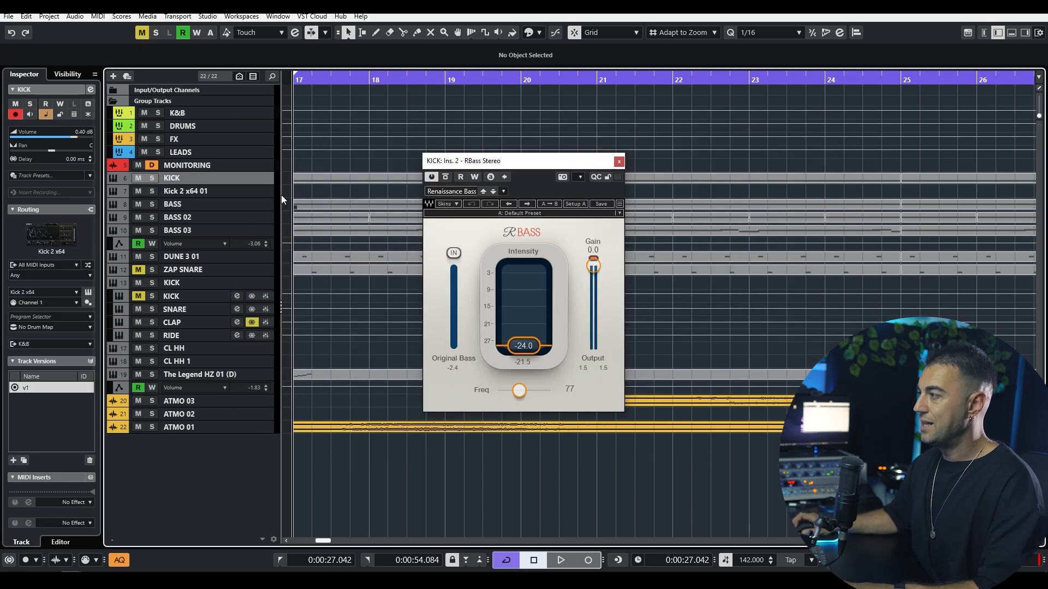
pyautogui.click(274, 196)
pyautogui.press('Delete')
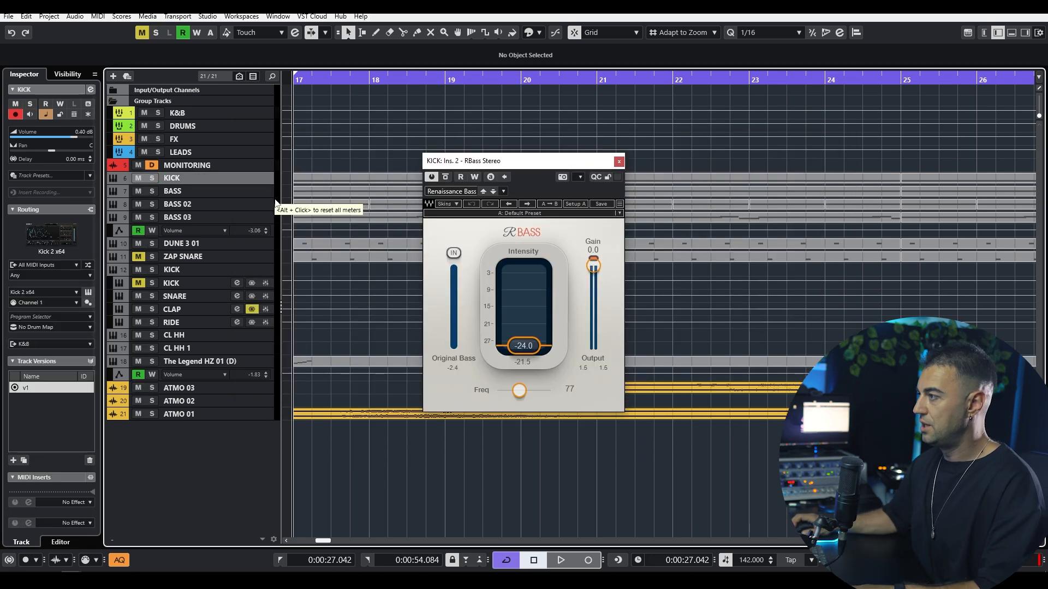
# Solo the BASS track, play it back briefly, and close the leftover RBass Stereo editor.
pyautogui.click(204, 192)
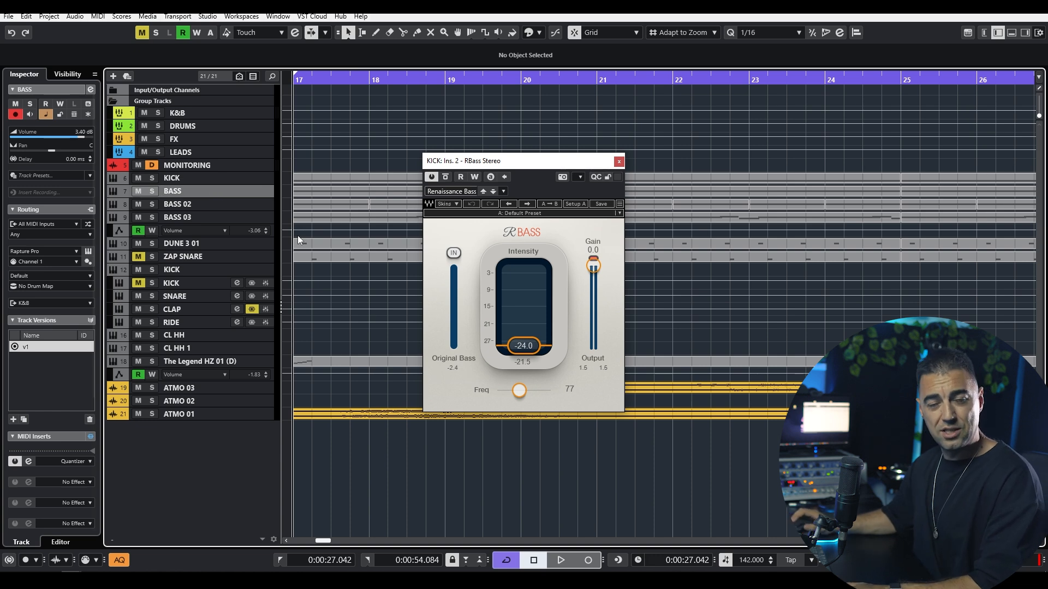
pyautogui.press('s')
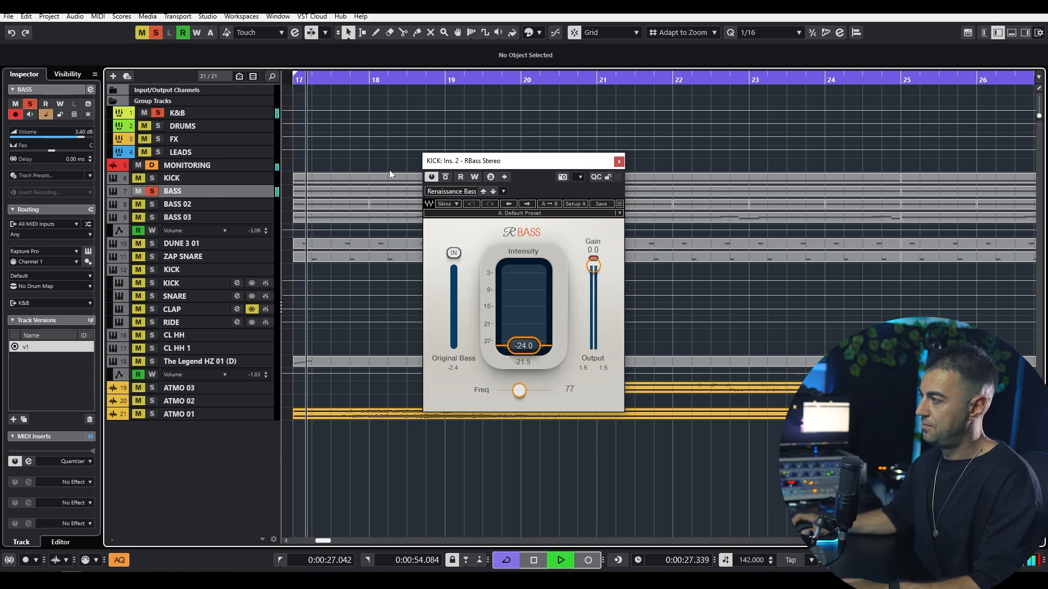
pyautogui.press('space')
pyautogui.click(619, 161)
# Add a new instrument track below BASS with Rapture Pro as its instrument.
pyautogui.rightClick(247, 191)
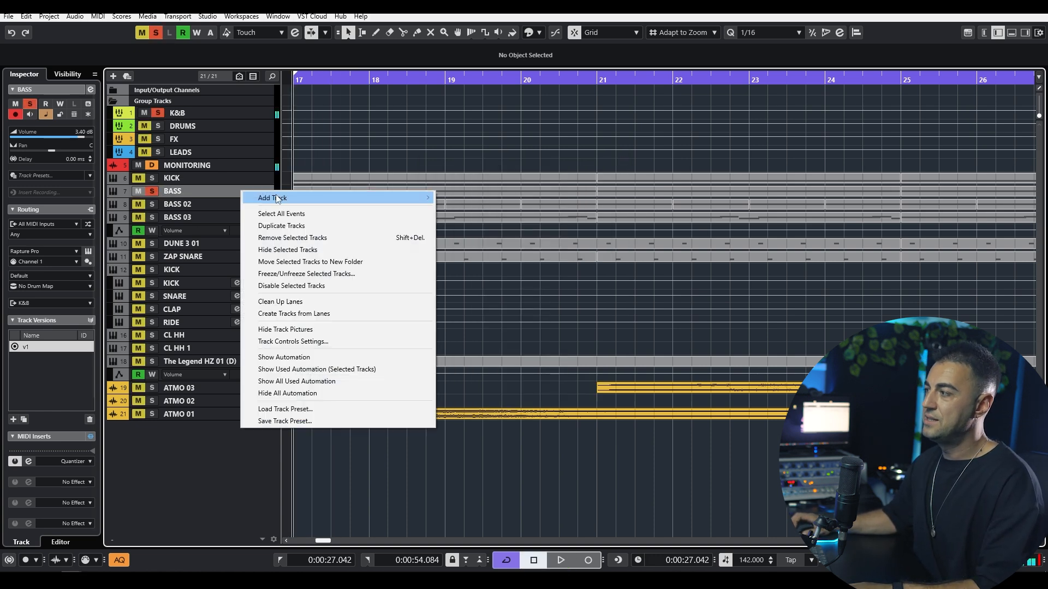
pyautogui.moveTo(259, 195)
pyautogui.click(458, 210)
pyautogui.click(546, 273)
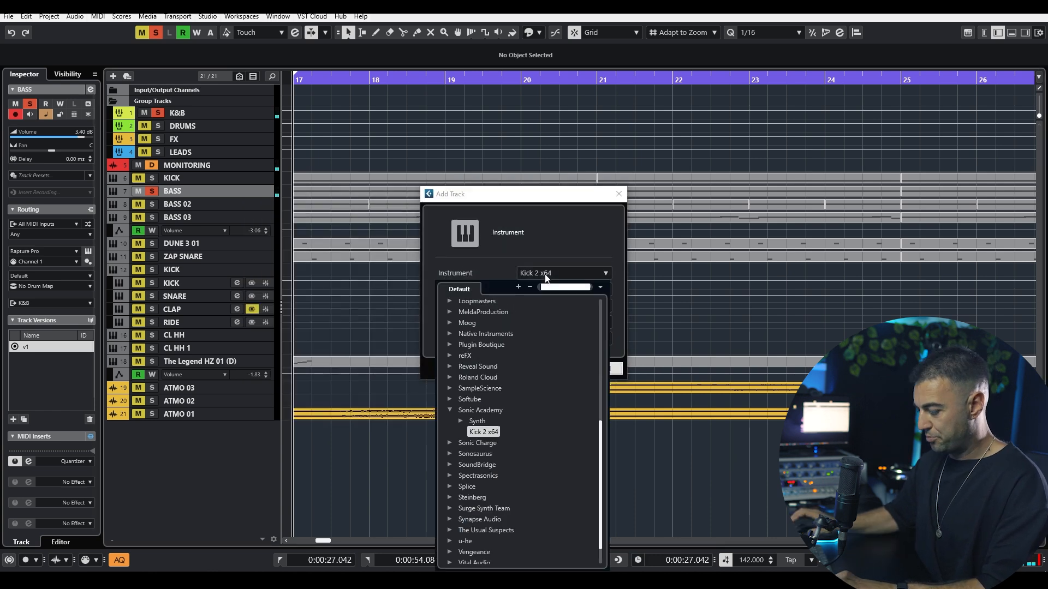
pyautogui.write('rapt')
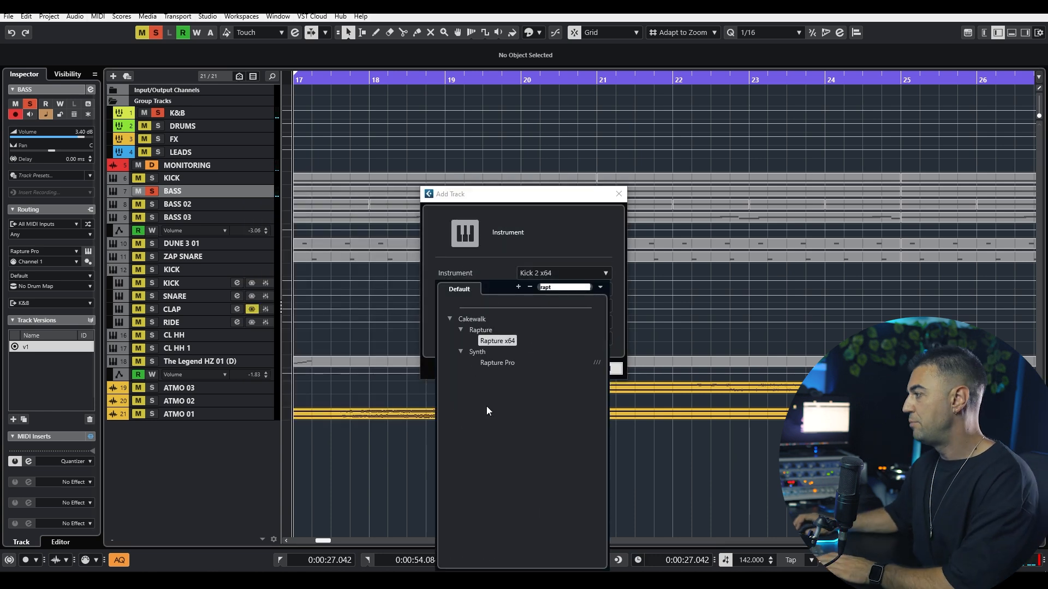
pyautogui.click(497, 362)
pyautogui.press('Return')
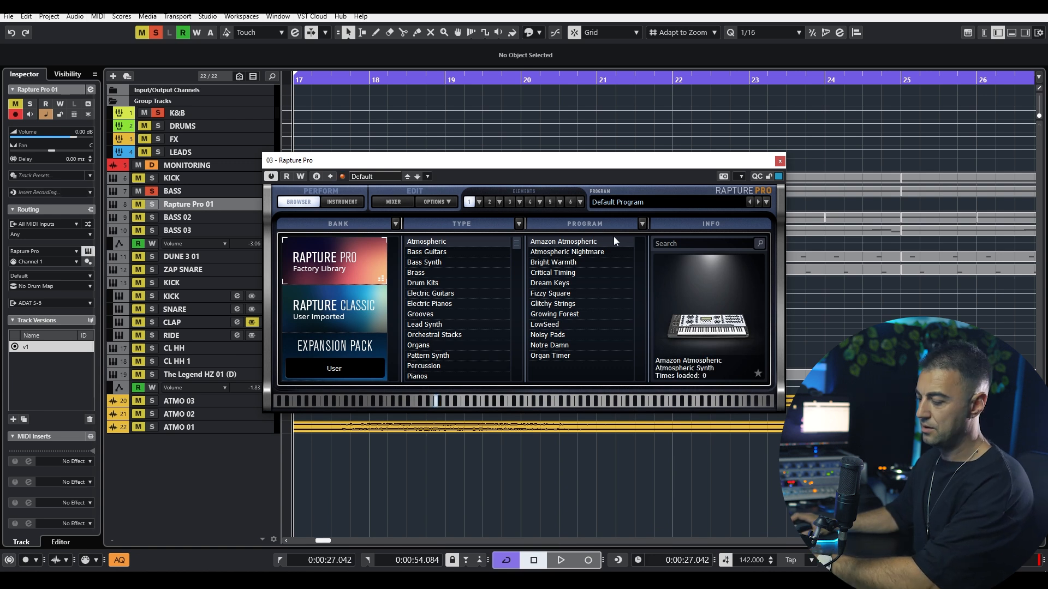
# Solo Rapture Pro 01, examine element 1's oscillator, filters and the Pitch, Cutoff 1 and Cutoff 2 envelopes, and close the synth.
pyautogui.click(151, 204)
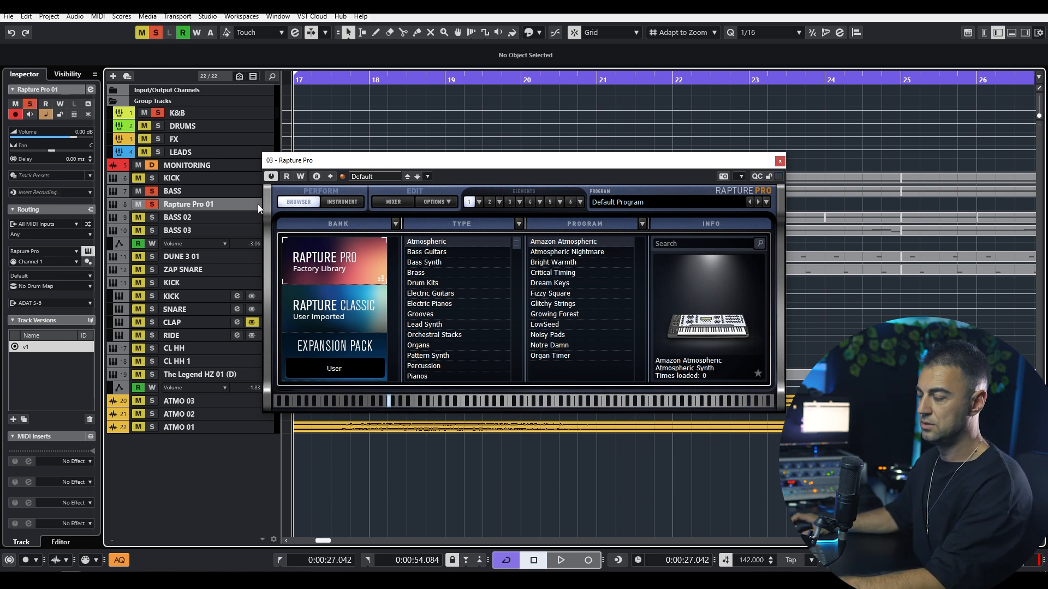
pyautogui.click(469, 203)
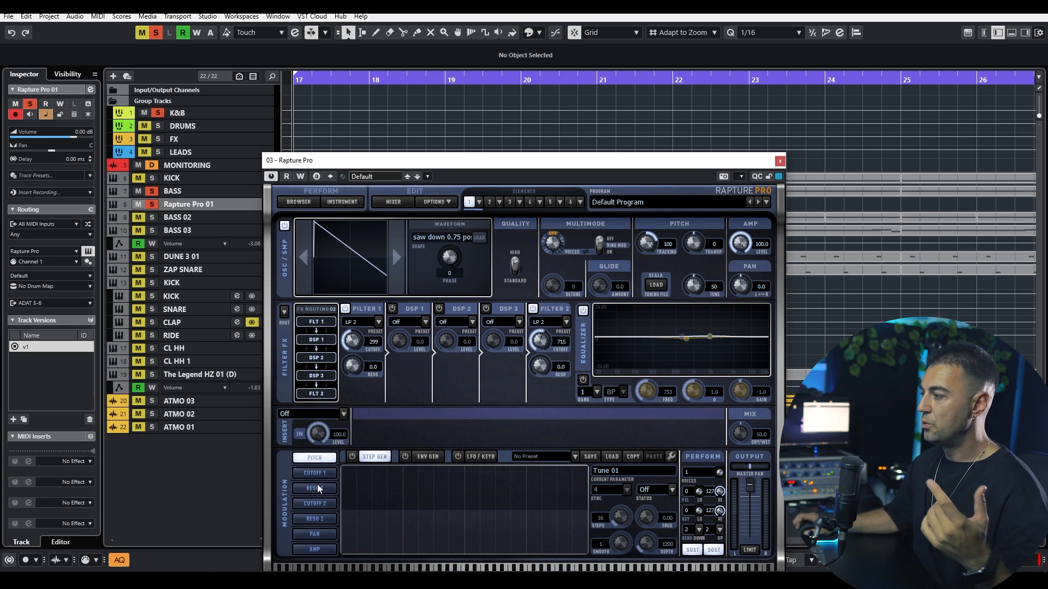
pyautogui.click(432, 458)
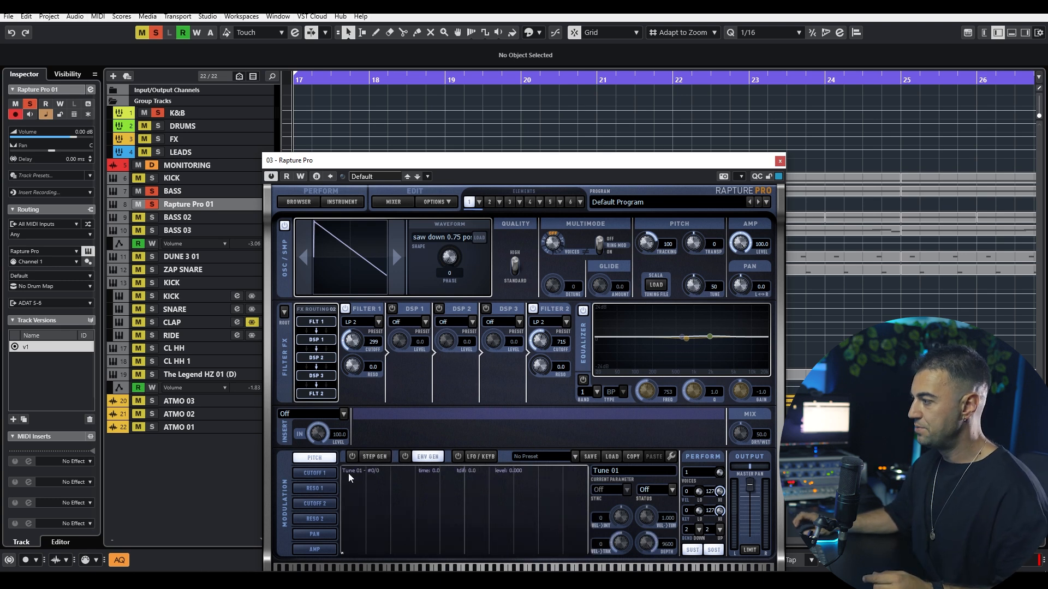
pyautogui.click(324, 474)
pyautogui.click(313, 503)
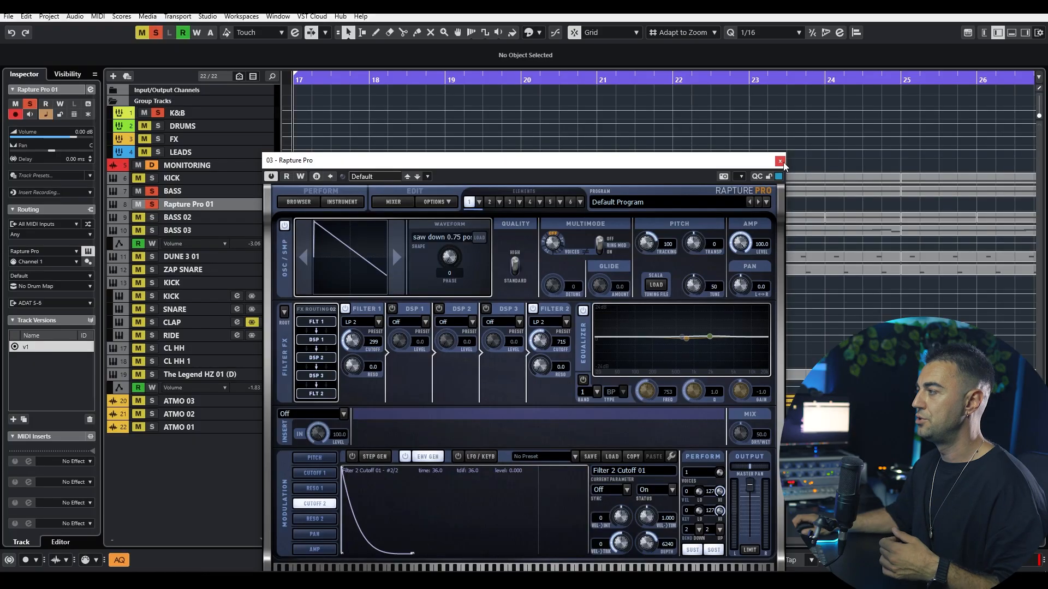
pyautogui.click(781, 161)
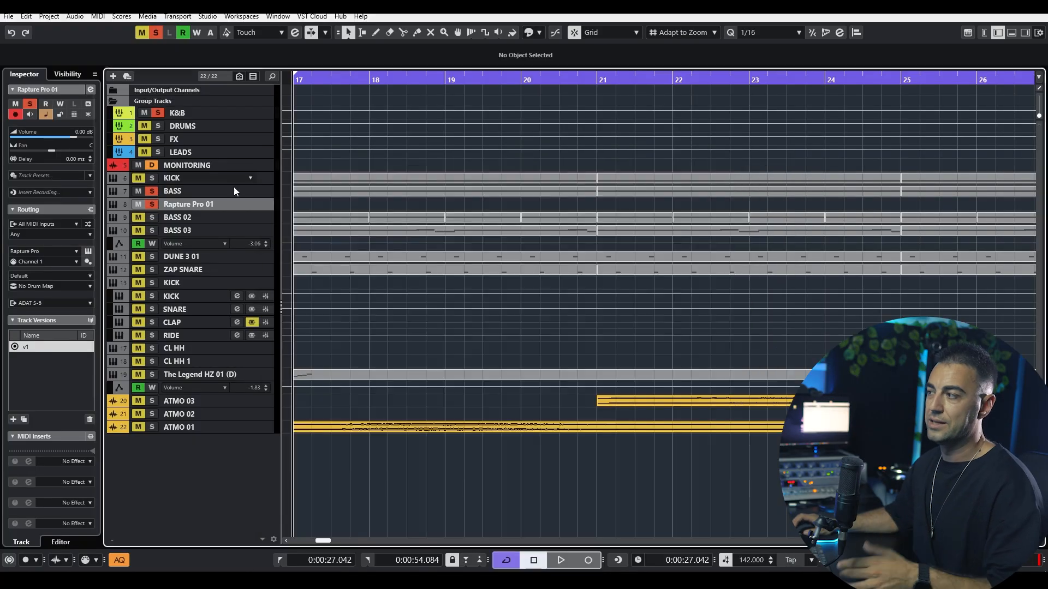
# Unsolo the BASS and Rapture Pro 01 tracks, review the BASS insert chain, and close its channel settings.
pyautogui.press('s')
pyautogui.scroll(-4, 384, 181)
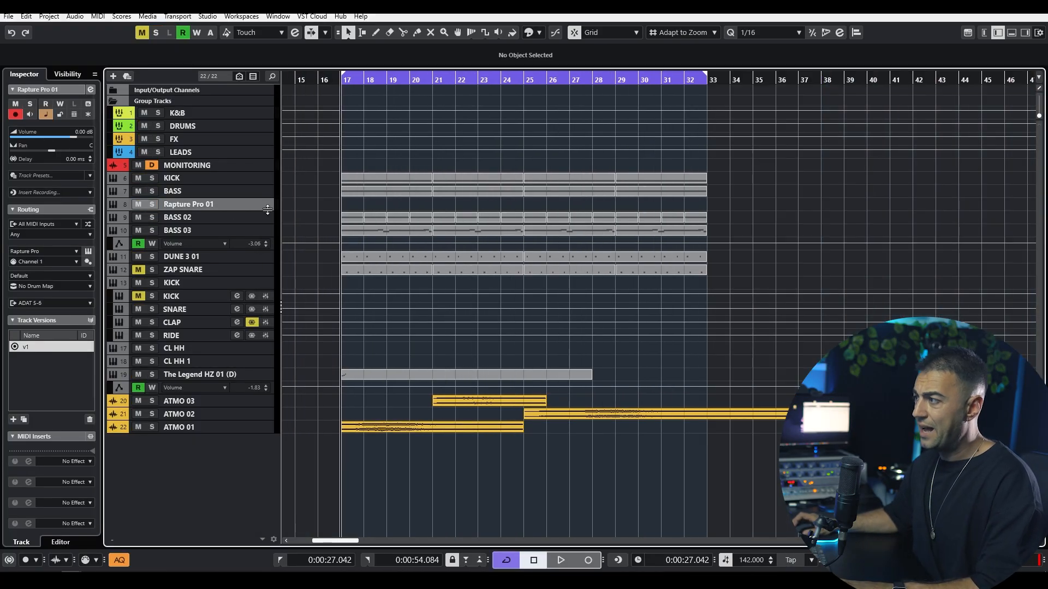
pyautogui.click(241, 219)
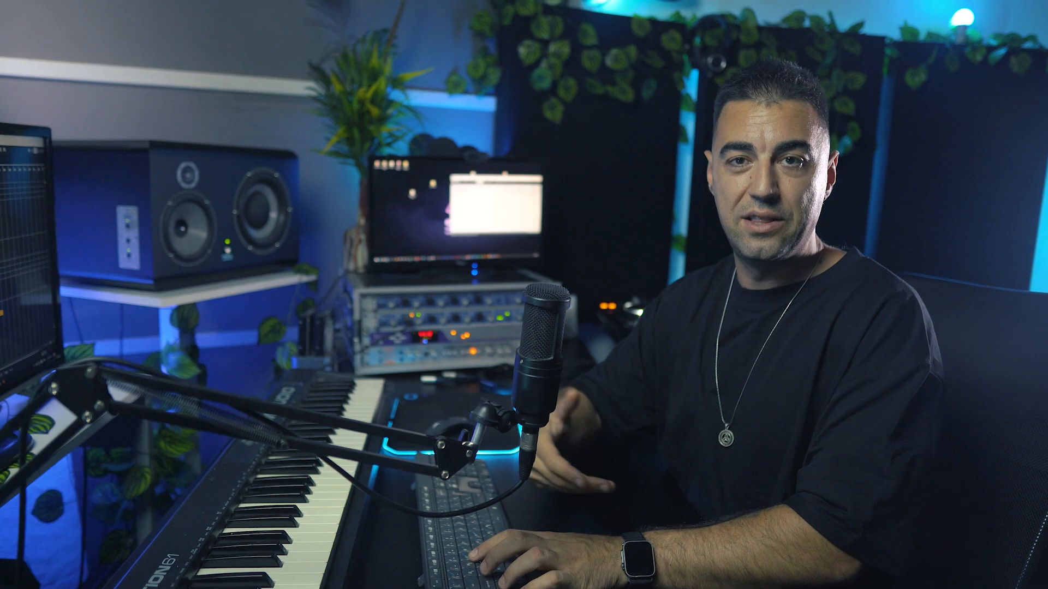
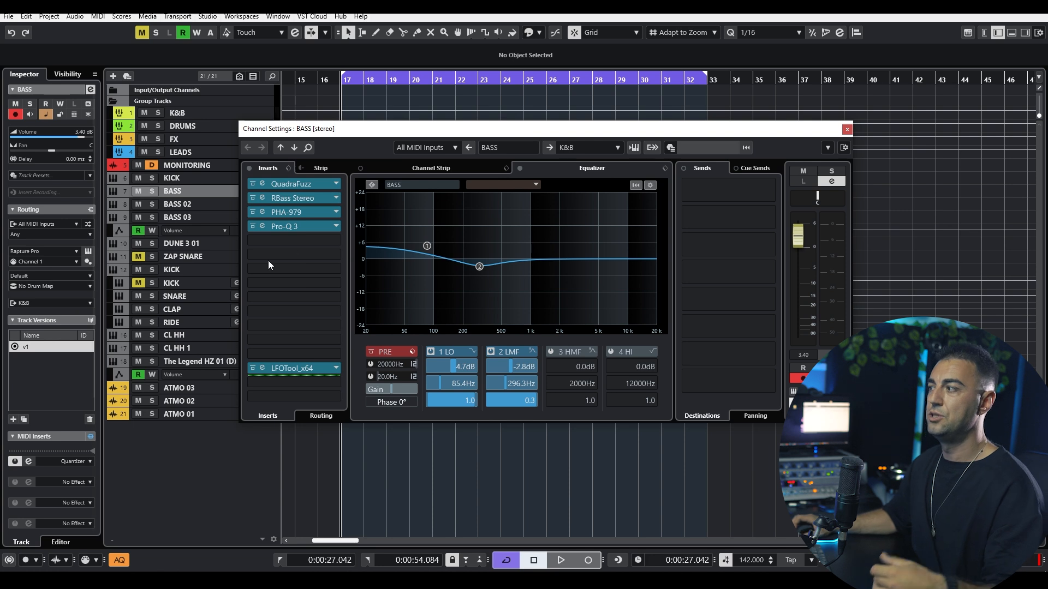
pyautogui.click(847, 129)
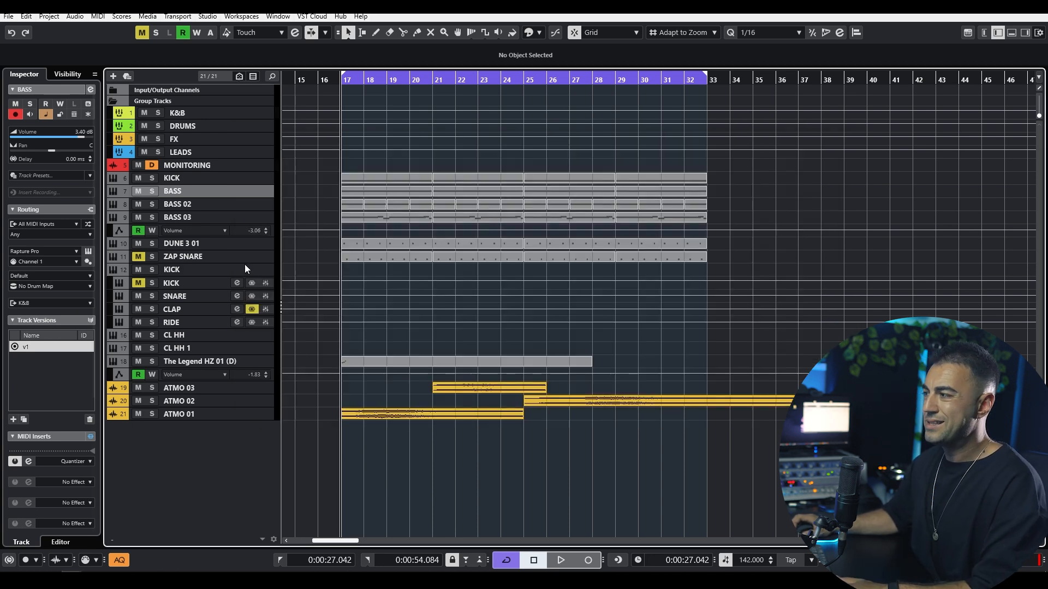
# Solo the BASS track, open its first part in the Key Editor, play the note pattern back, and close the editor.
pyautogui.press('s')
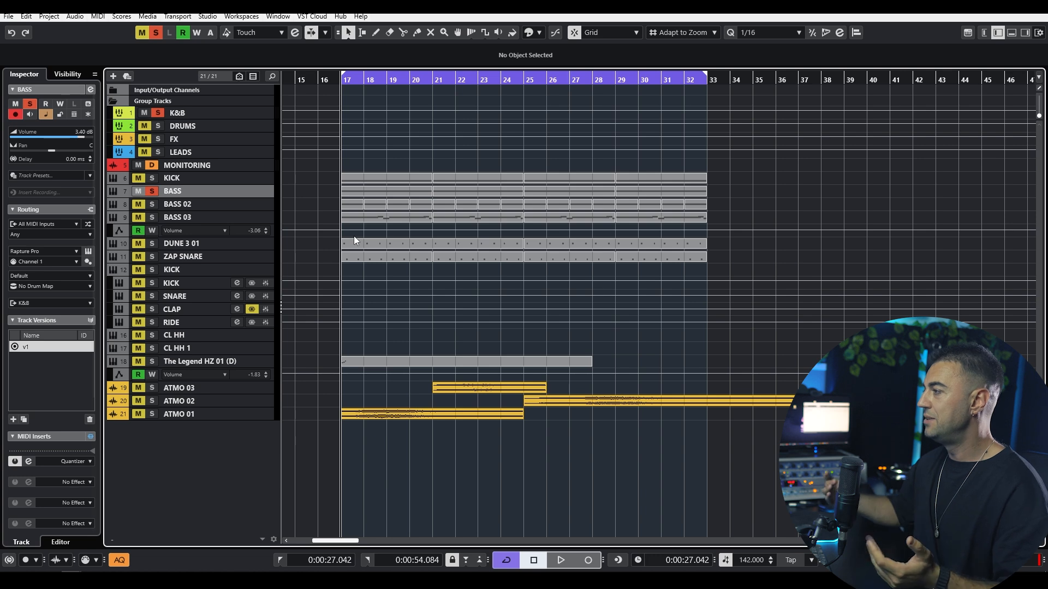
pyautogui.doubleClick(368, 188)
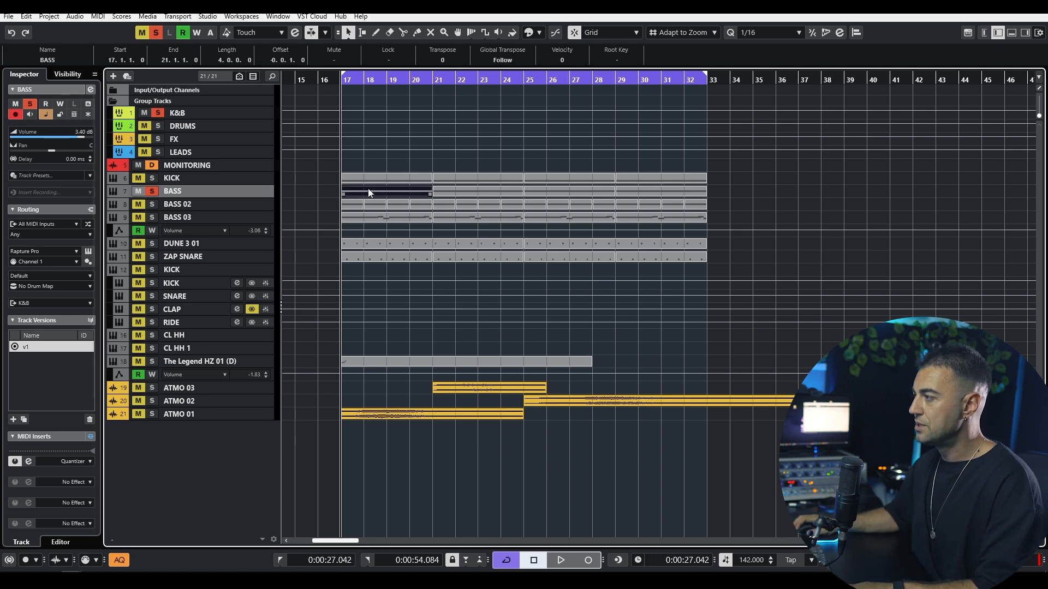
pyautogui.scroll(5, 168, 374)
pyautogui.moveTo(250, 367); pyautogui.dragTo(458, 349)
pyautogui.press('space')
pyautogui.press('1')
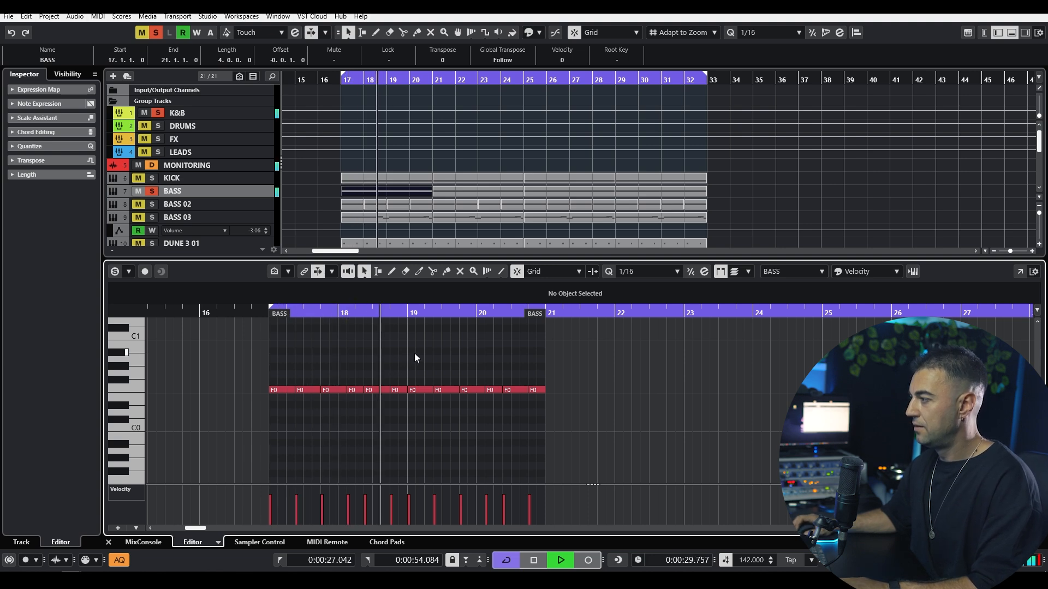
pyautogui.hotkey('ctrl', 'alt', 'e')
pyautogui.press('space')
# Inspect the LFOTool volume curve on the BASS channel's inserts, and close the plug-in and channel settings.
pyautogui.press('e')
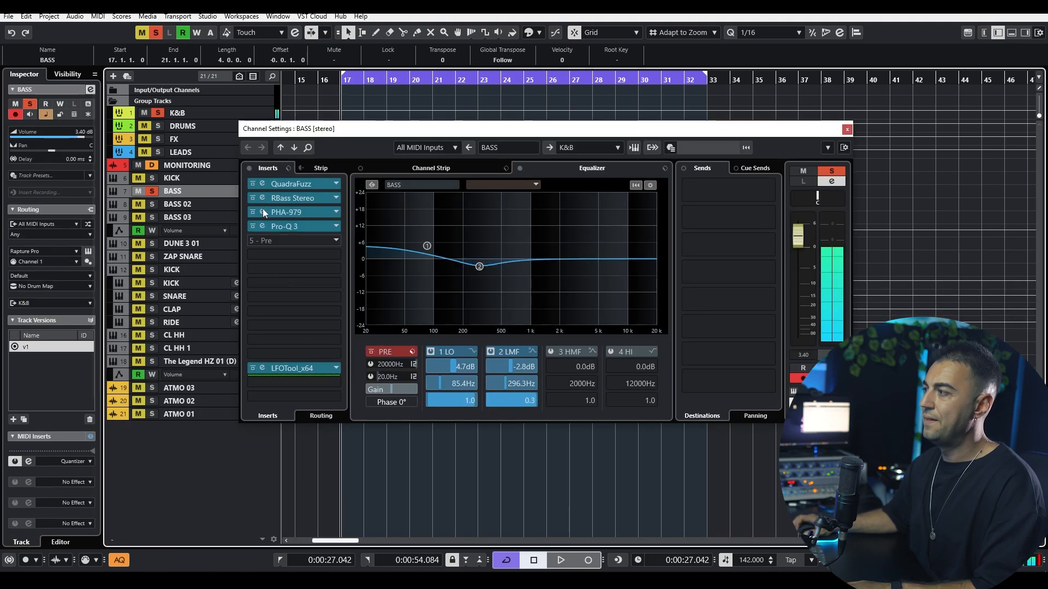
pyautogui.click(264, 367)
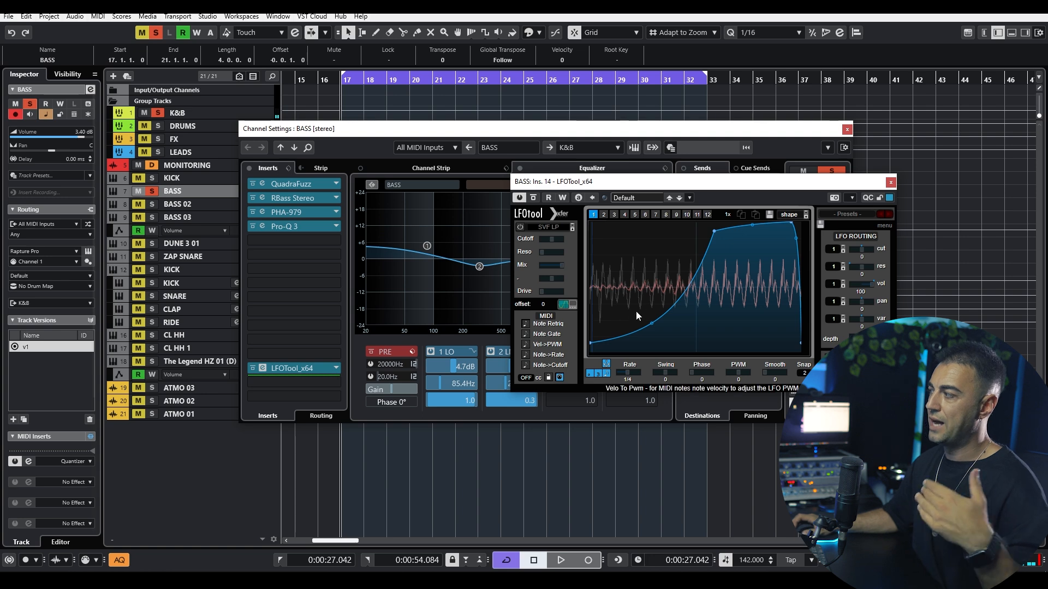
pyautogui.click(890, 182)
pyautogui.click(847, 130)
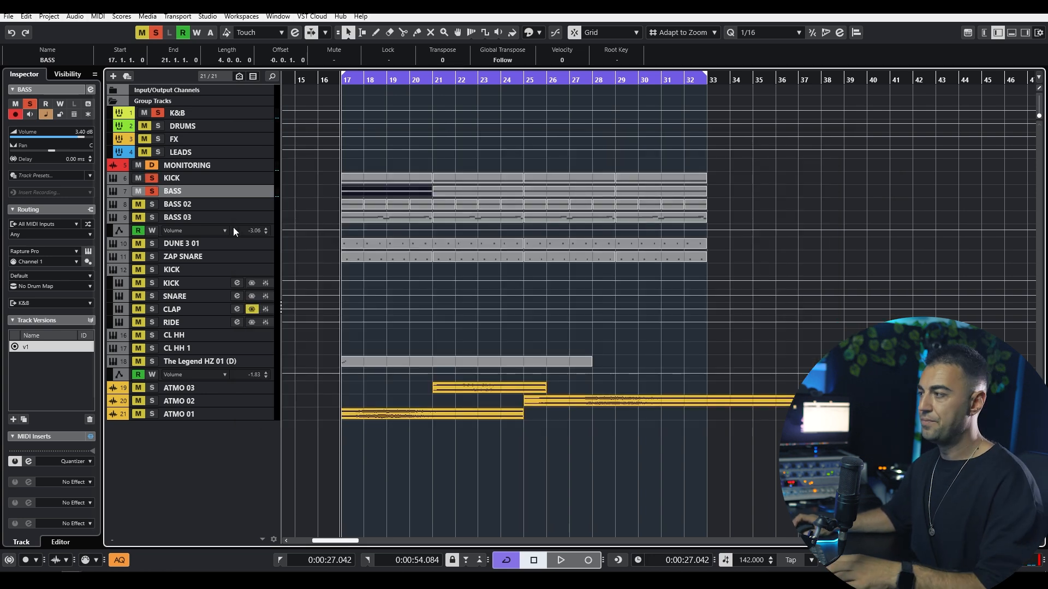
# Rename the DUNE 3 01 track as BASS 04.
pyautogui.click(215, 208)
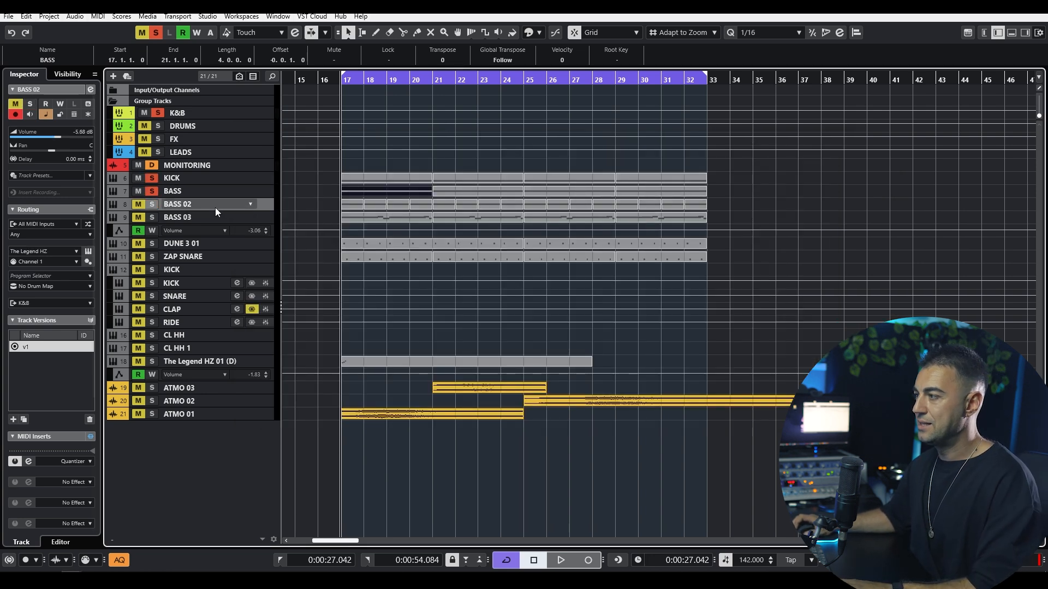
pyautogui.doubleClick(184, 243)
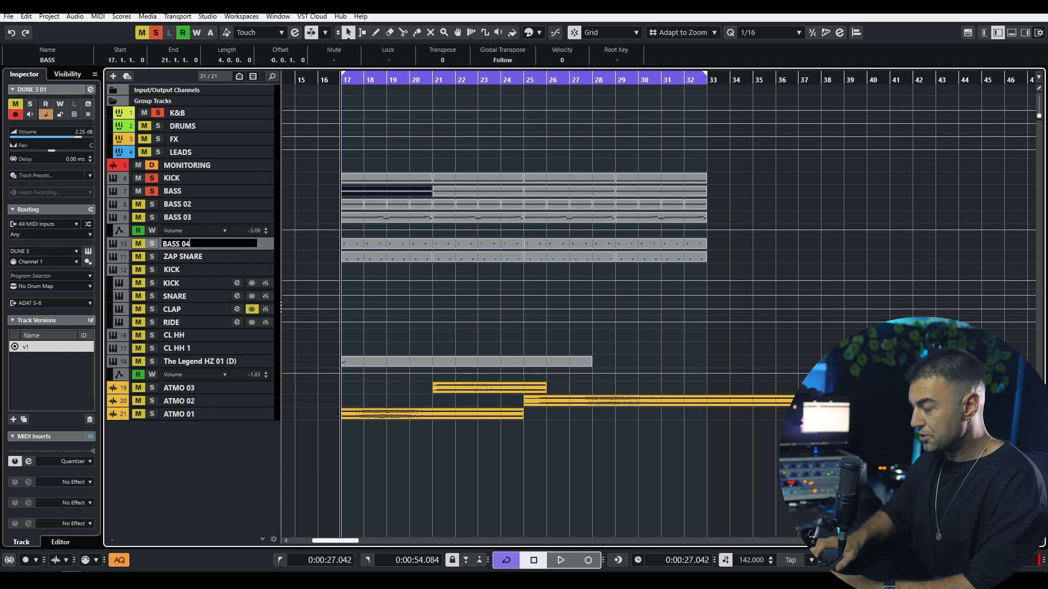
# Solo BASS 02, examine its The Legend HZ synth settings, and close the instrument window.
pyautogui.click(185, 205)
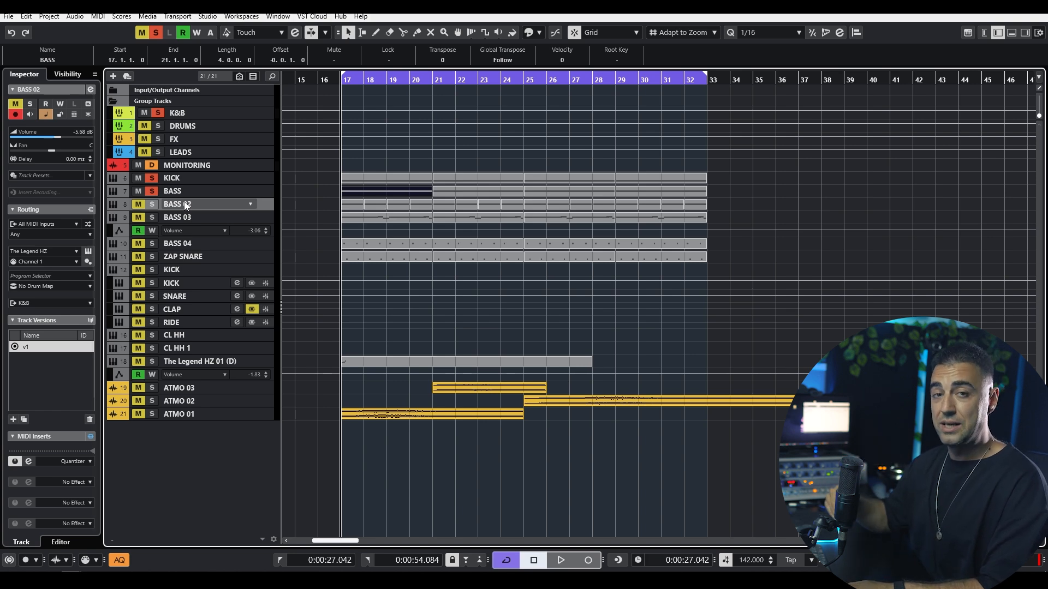
pyautogui.press('s')
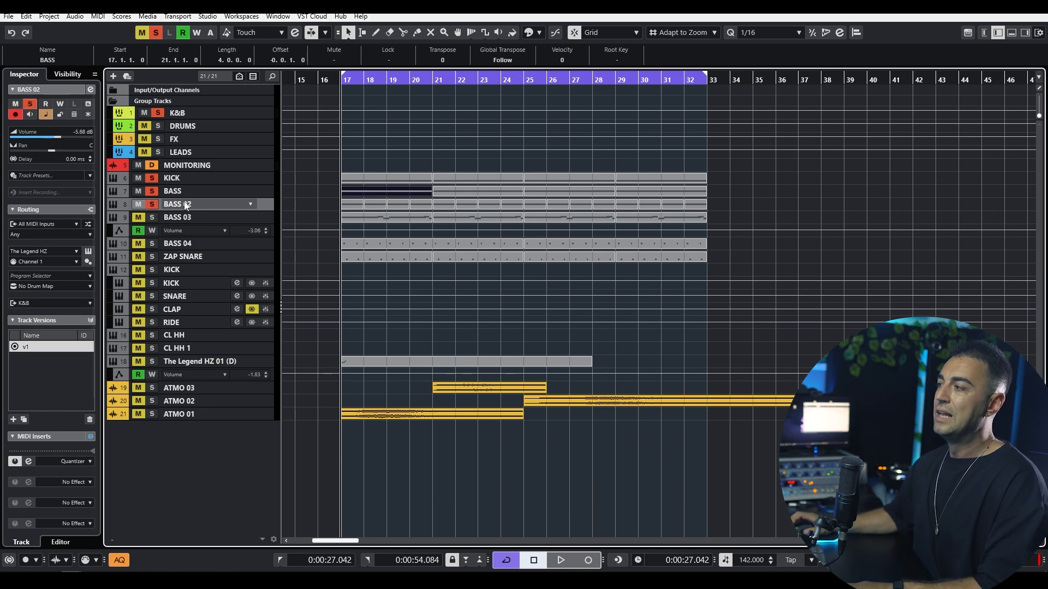
pyautogui.press('e')
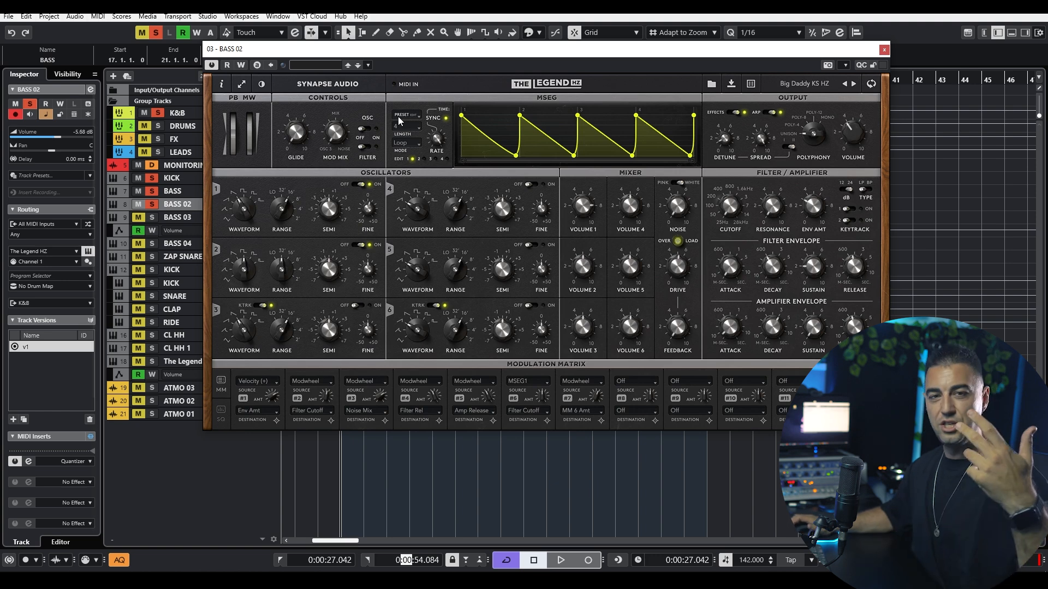
pyautogui.moveTo(442, 51); pyautogui.dragTo(436, 62)
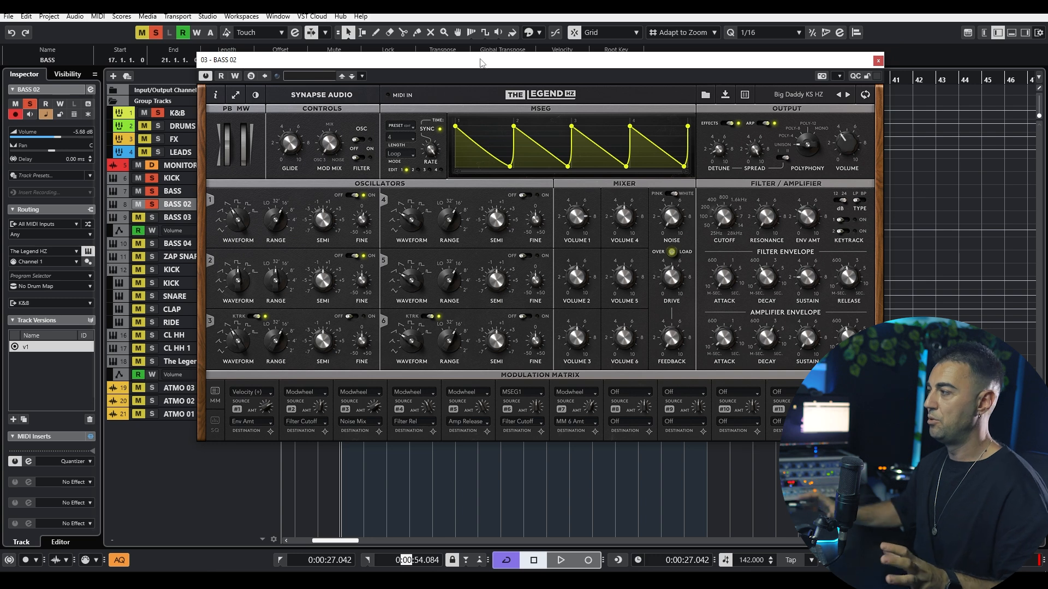
pyautogui.click(878, 61)
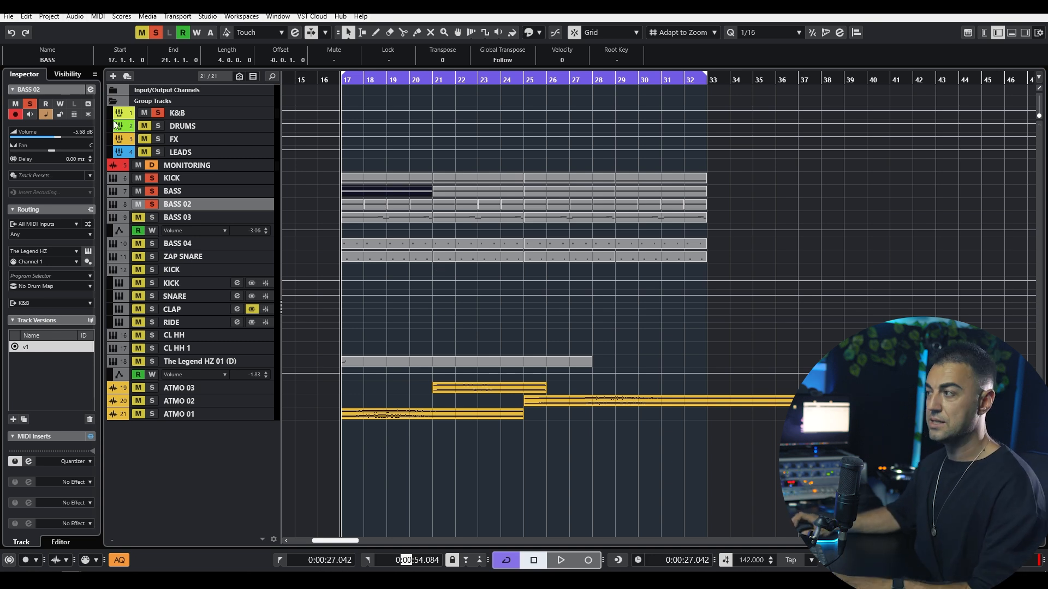
# Clear the active solos, audition BASS 02 and BASS 03 one after the other in solo, and unsolo BASS 03.
pyautogui.click(158, 112)
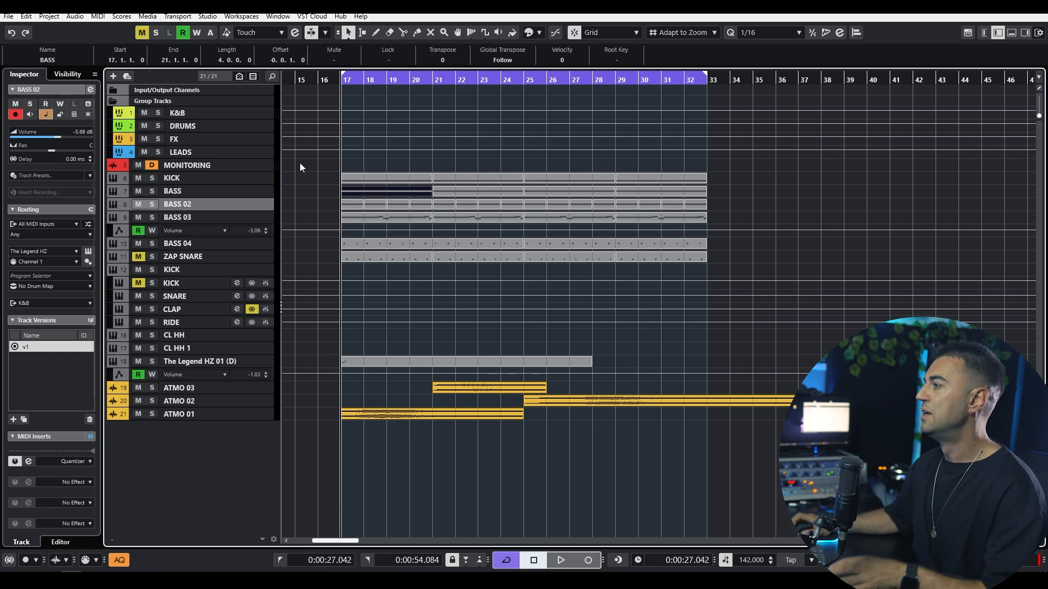
pyautogui.press('s')
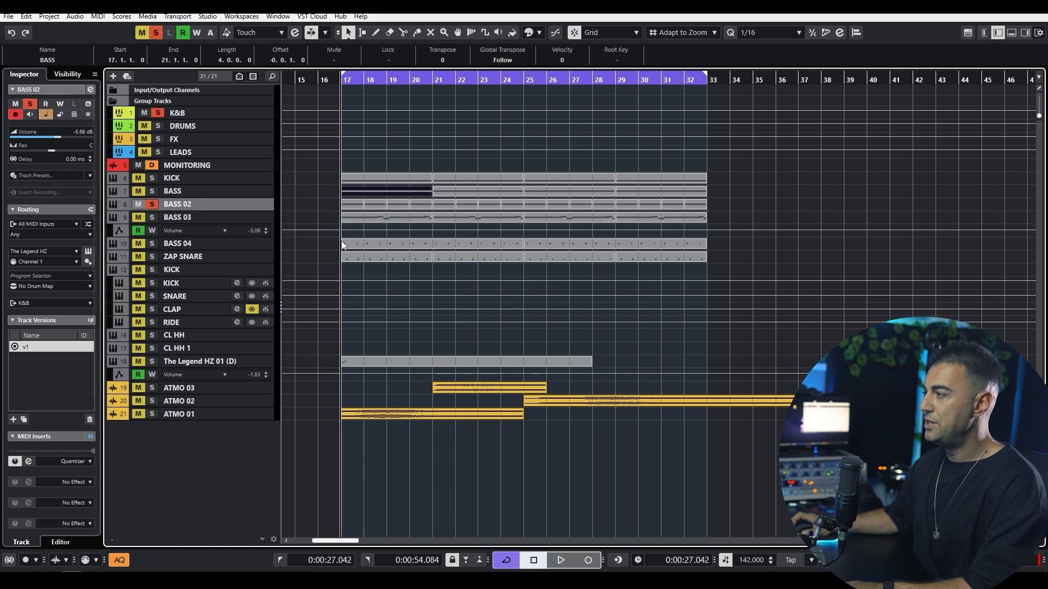
pyautogui.click(306, 189)
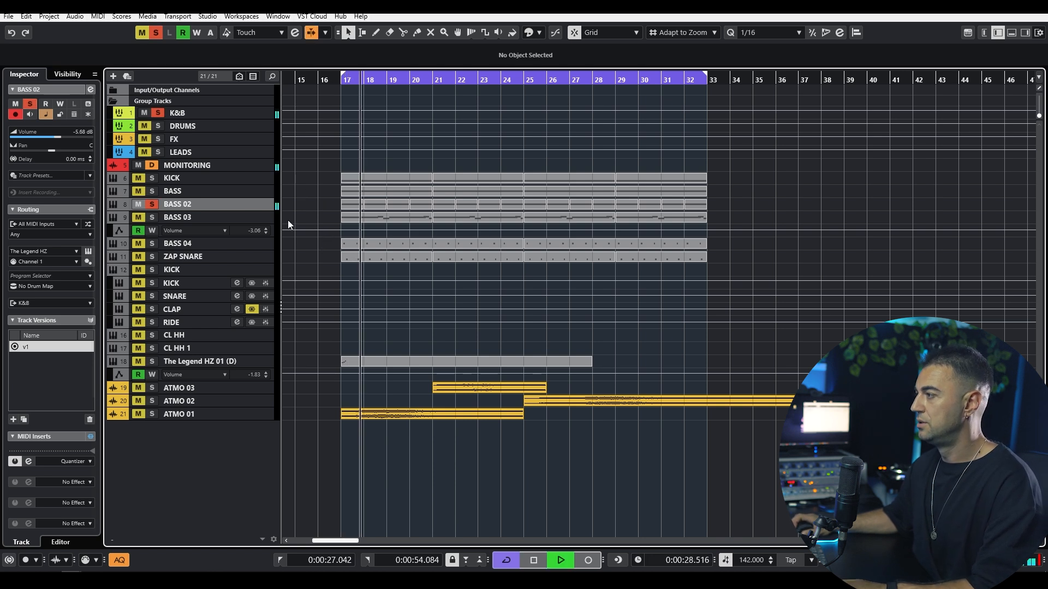
pyautogui.click(220, 212)
pyautogui.press('space')
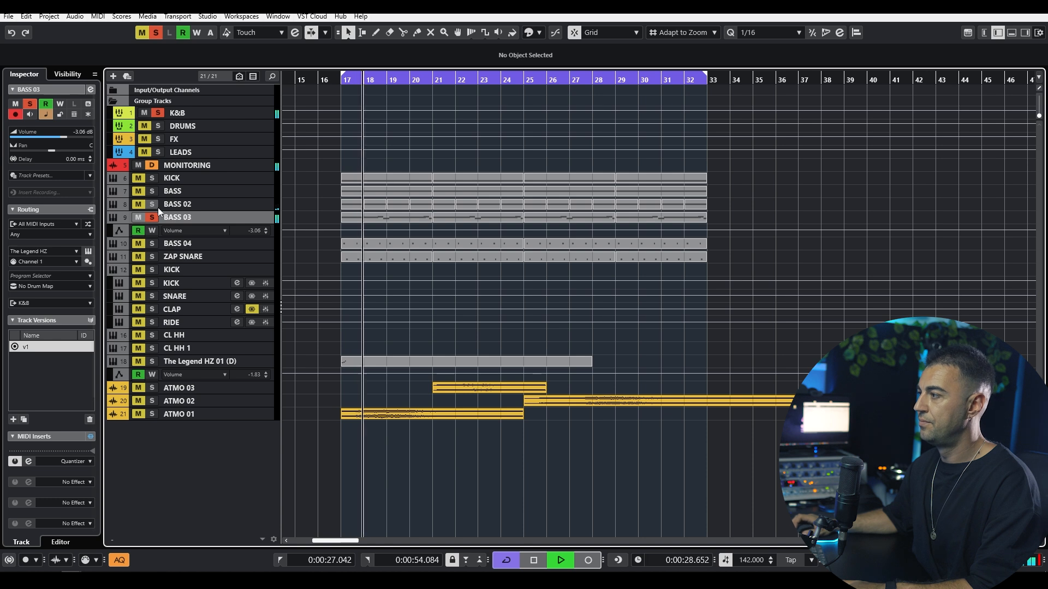
pyautogui.press('space')
pyautogui.click(153, 216)
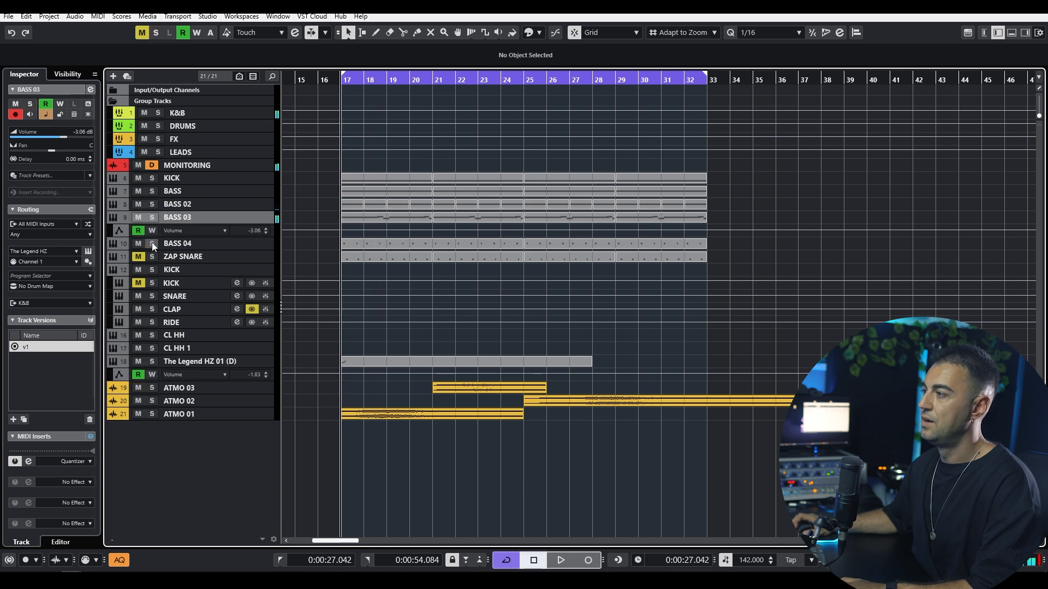
# Solo BASS 04 and play it back on its own.
pyautogui.click(152, 244)
pyautogui.click(191, 246)
pyautogui.press('space')
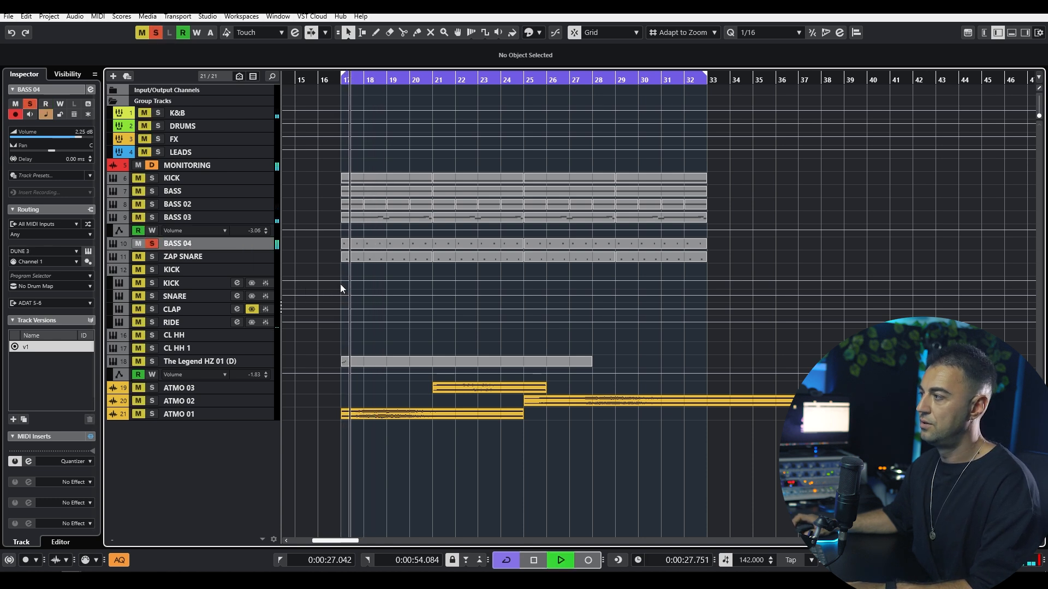
pyautogui.press('space')
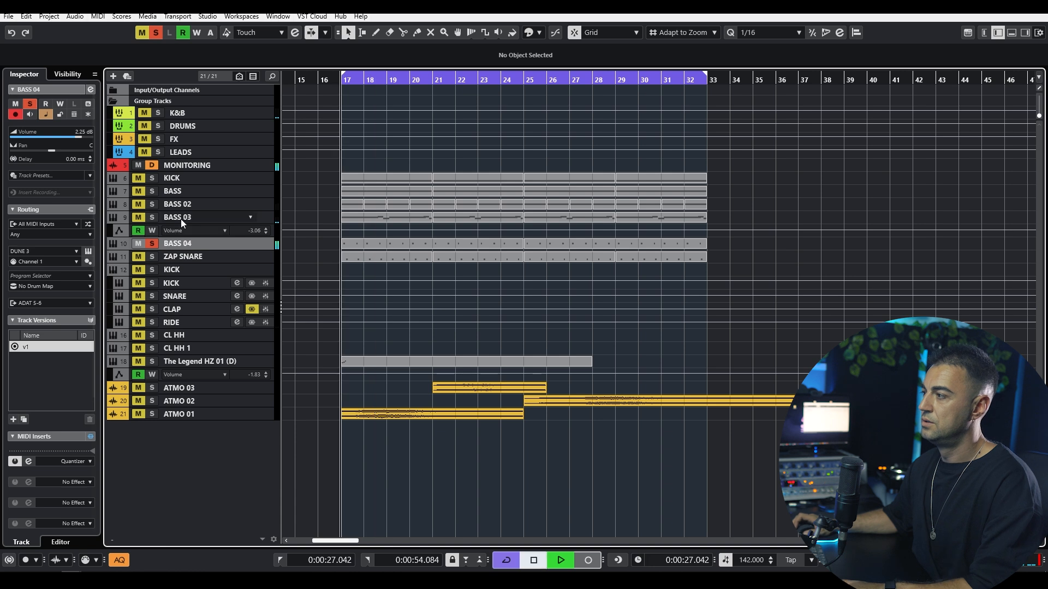
# Solo BASS 03, BASS 02, BASS and KICK together with BASS 04 and play back the full kick and bass combination.
pyautogui.click(182, 218)
pyautogui.press('s')
pyautogui.click(187, 206)
pyautogui.press('s')
pyautogui.click(187, 193)
pyautogui.press('s')
pyautogui.press('space')
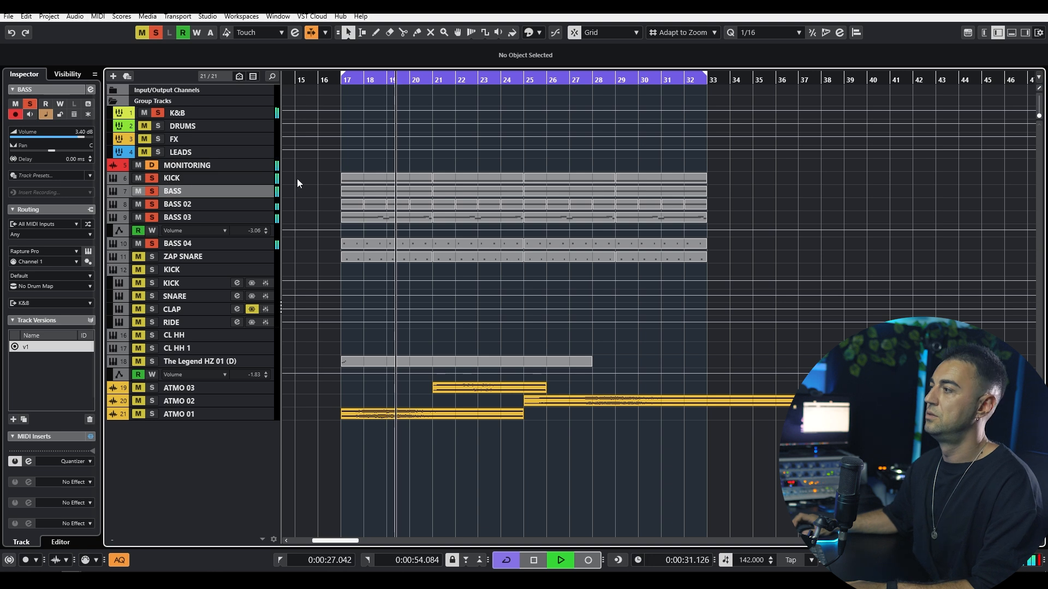
pyautogui.click(227, 180)
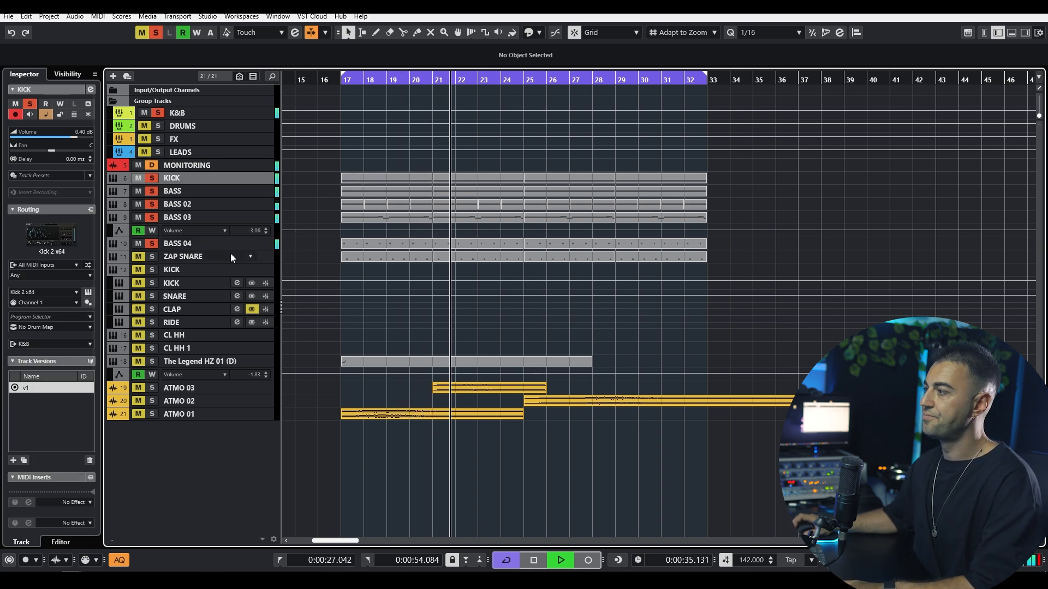
pyautogui.press('space')
# Add ZAP SNARE to the soloed kick and bass tracks, play them back together, and deactivate all solos.
pyautogui.click(191, 257)
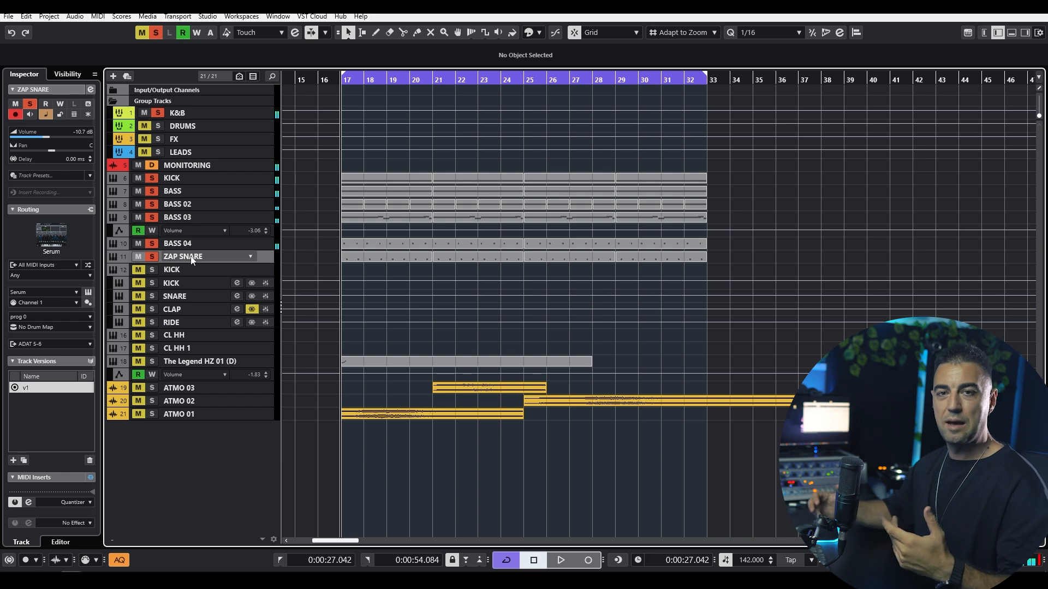
pyautogui.press('space')
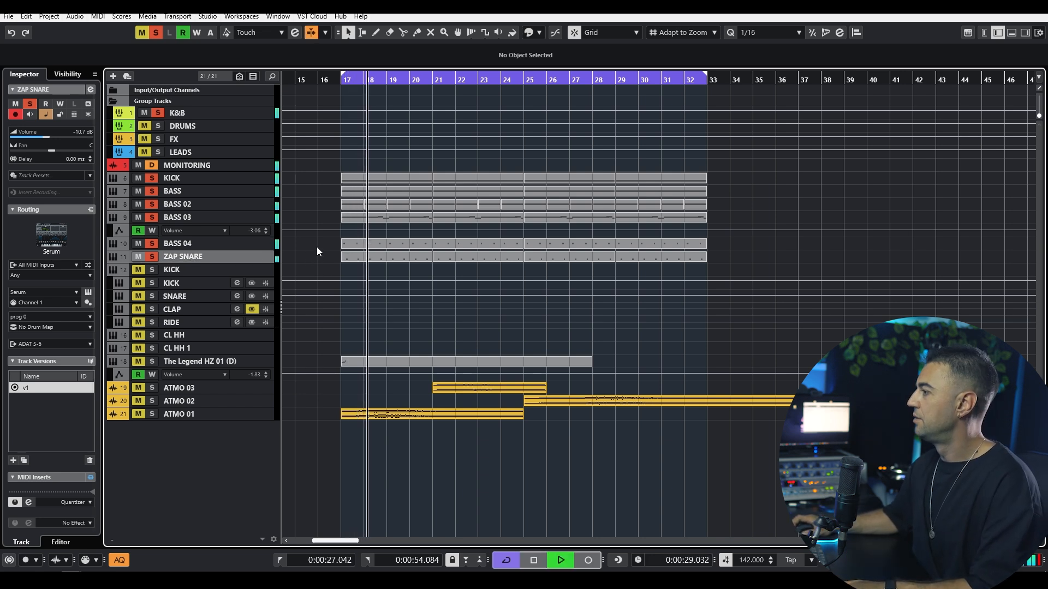
pyautogui.press('space')
pyautogui.click(155, 34)
# Open the Atlas drum instrument of the second KICK track, examine its sample map and drum kit, and close it.
pyautogui.click(185, 269)
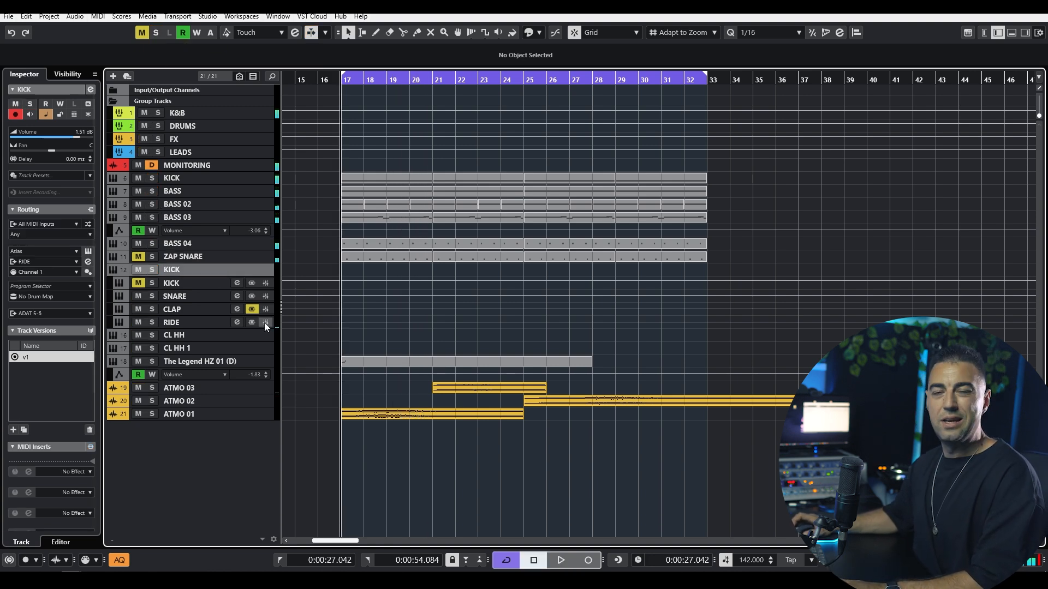
pyautogui.click(265, 322)
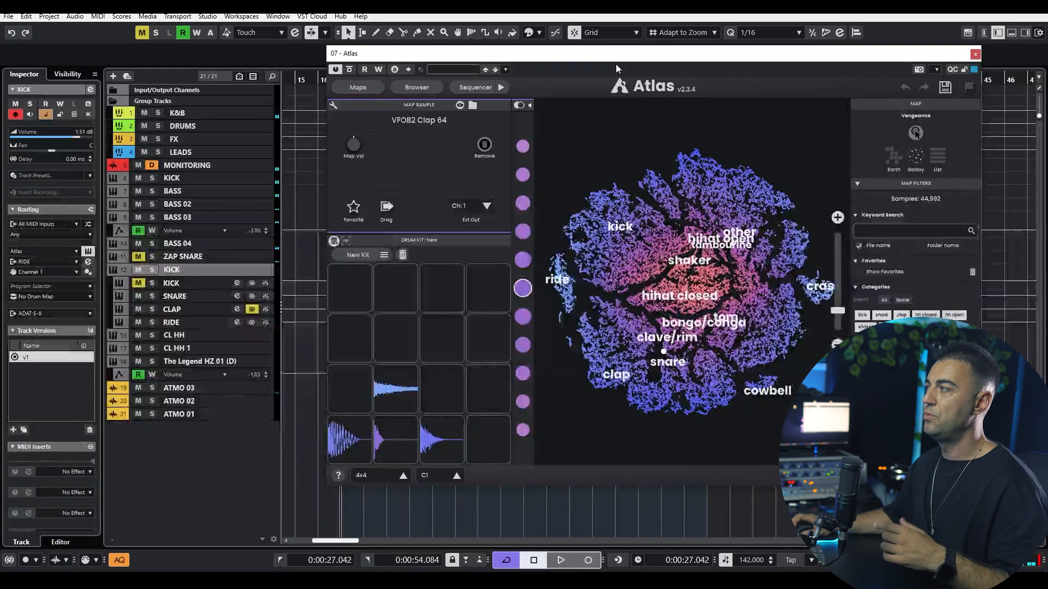
pyautogui.moveTo(615, 59); pyautogui.dragTo(481, 82)
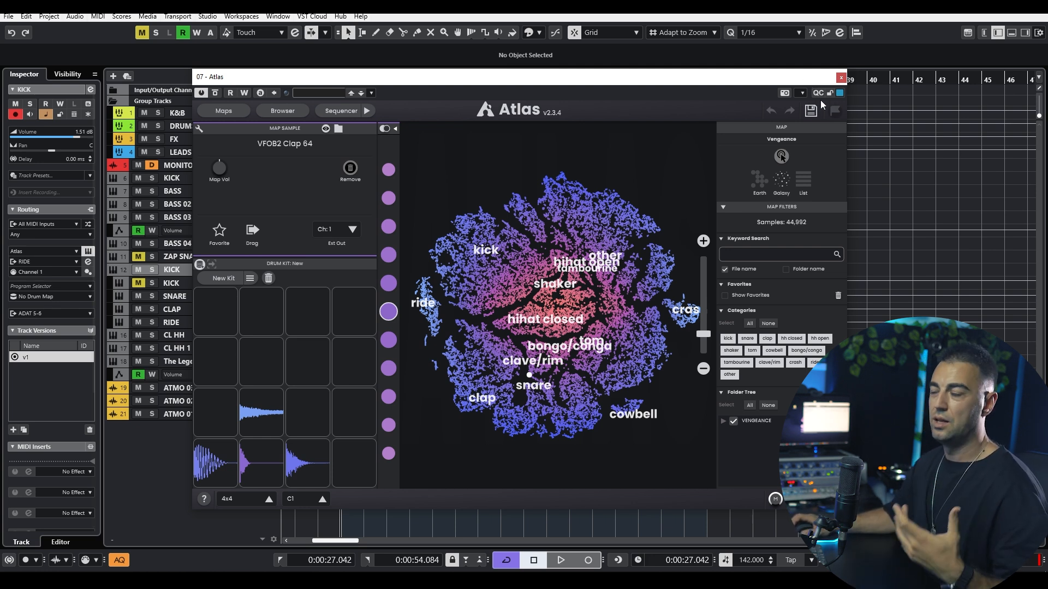
pyautogui.click(840, 78)
# Solo the Atlas KICK output and play it back on its own.
pyautogui.click(171, 283)
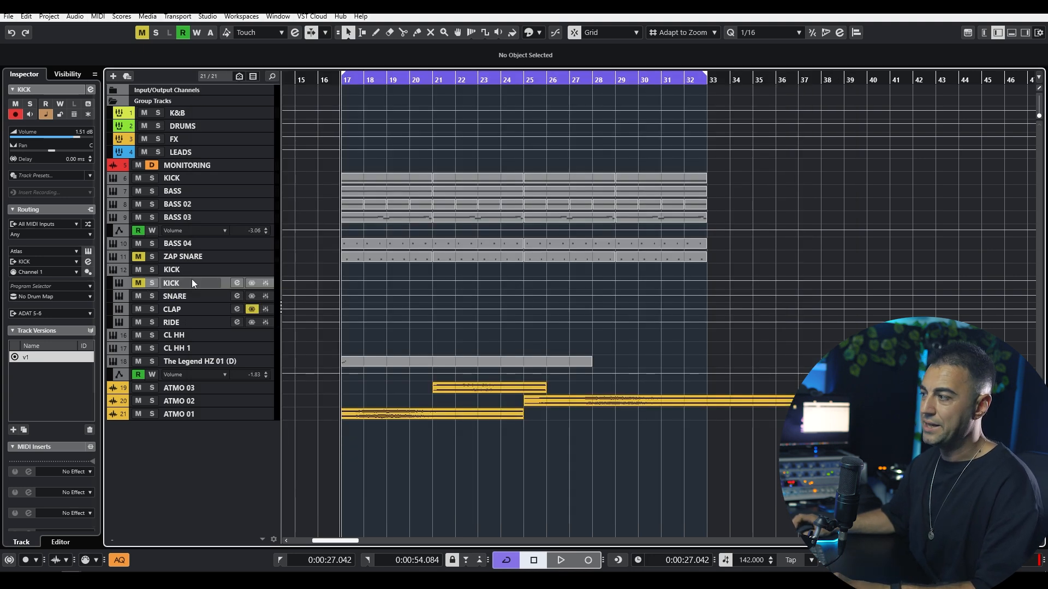
pyautogui.press('s')
pyautogui.press('space')
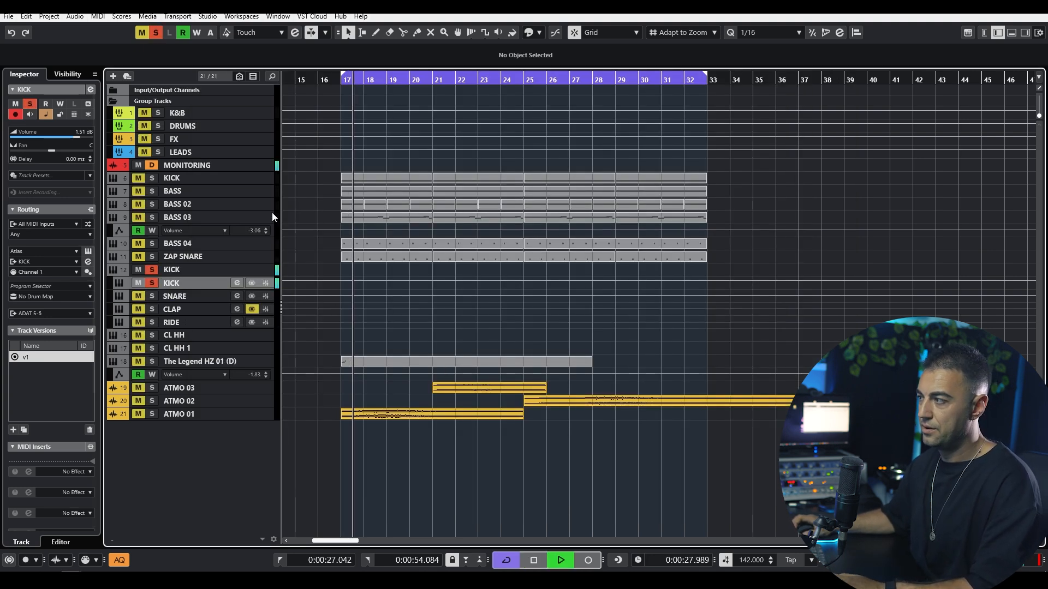
pyautogui.press('space')
# Compare the Atlas KICK output with the Kick 2 KICK track by switching solo between them, and clear the solos.
pyautogui.click(238, 182)
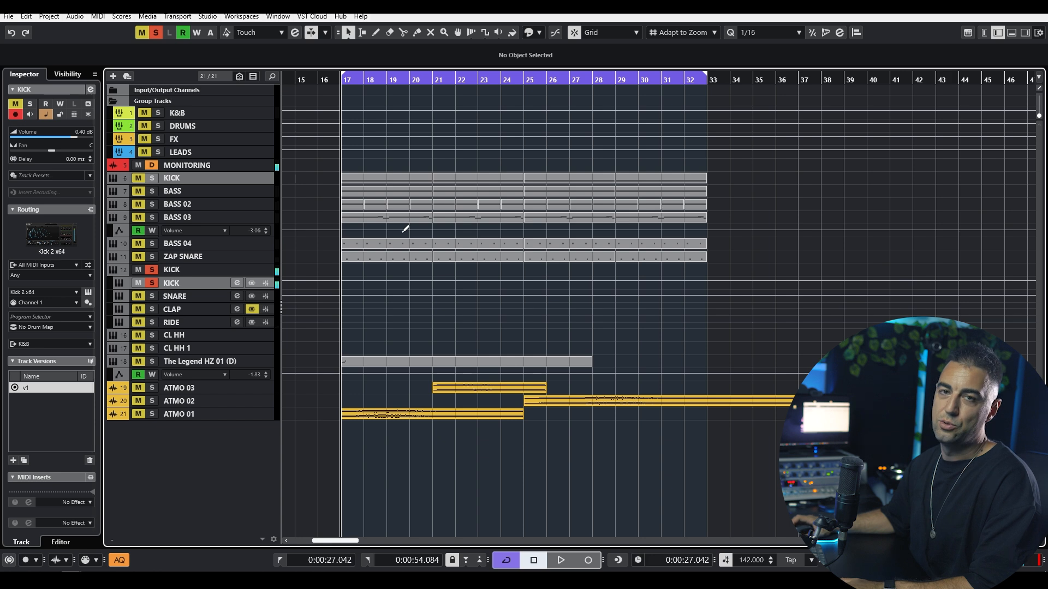
pyautogui.press('space')
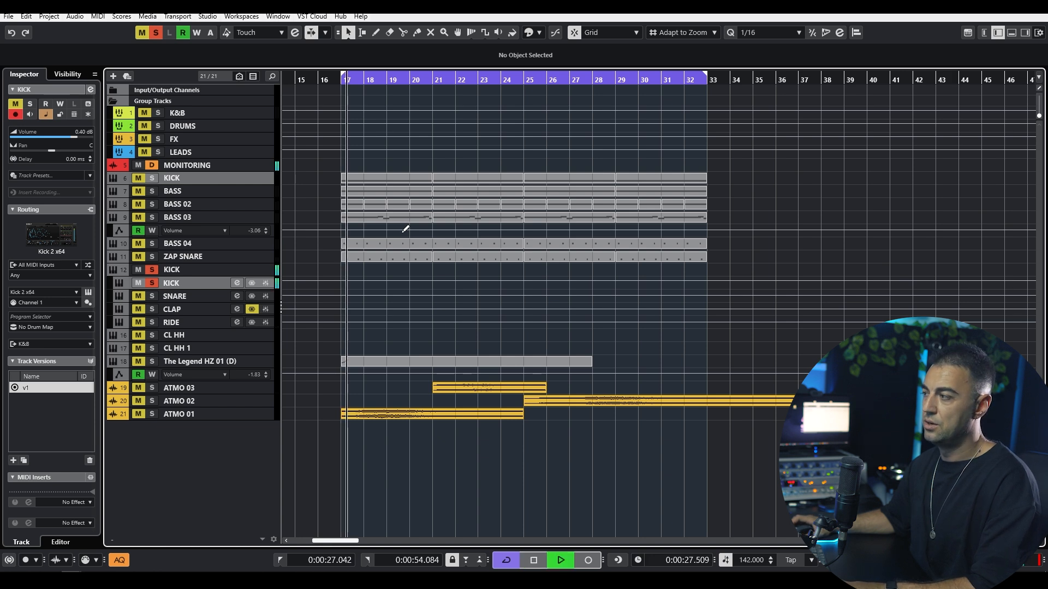
pyautogui.press('s')
pyautogui.press('space')
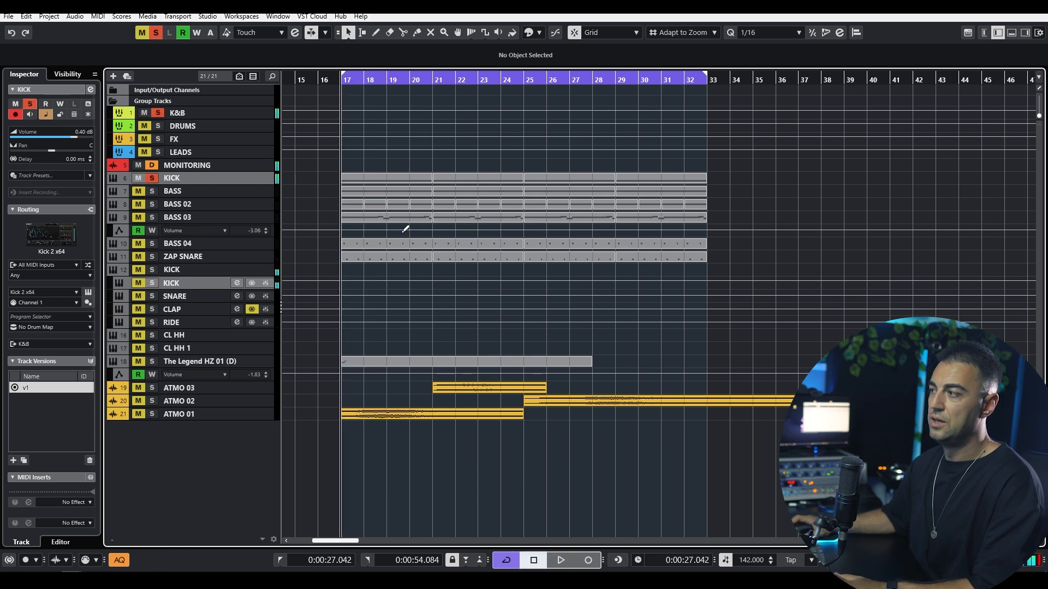
pyautogui.press('s')
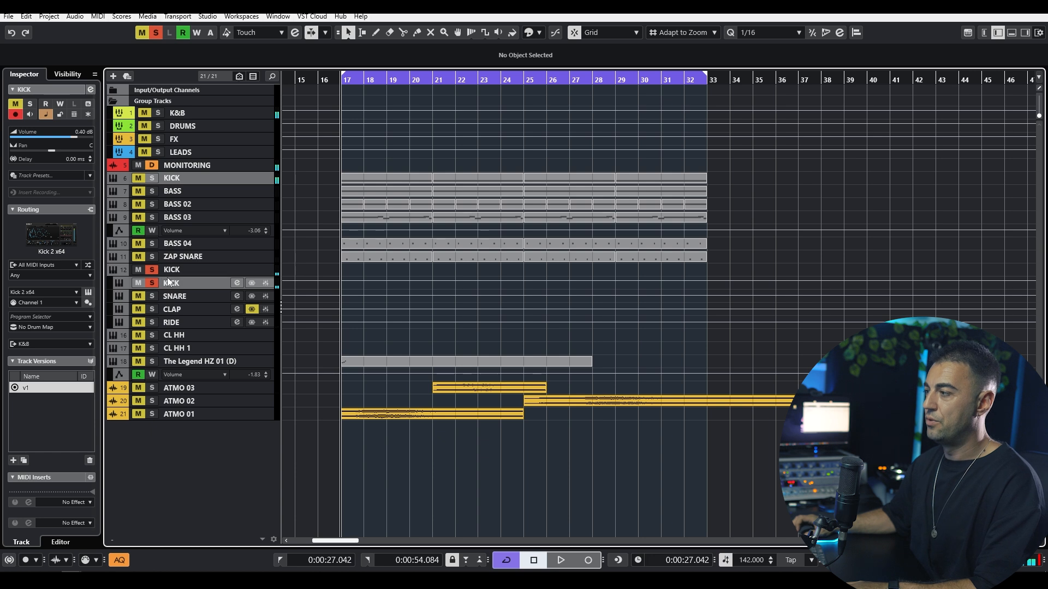
pyautogui.click(152, 282)
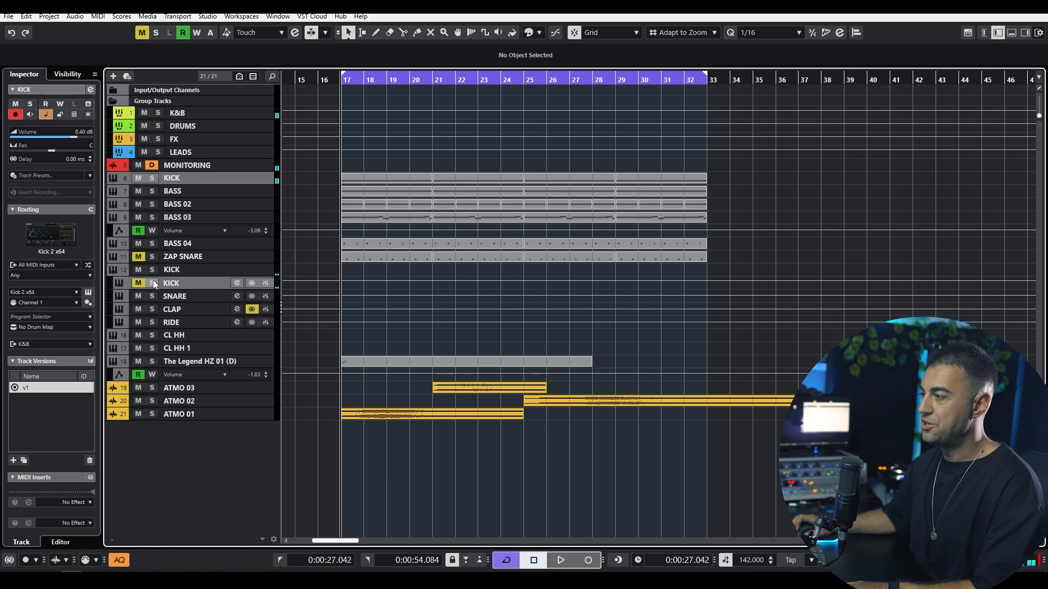
# Audition the Atlas SNARE and CLAP outputs one after the other in solo.
pyautogui.click(181, 297)
pyautogui.press('s')
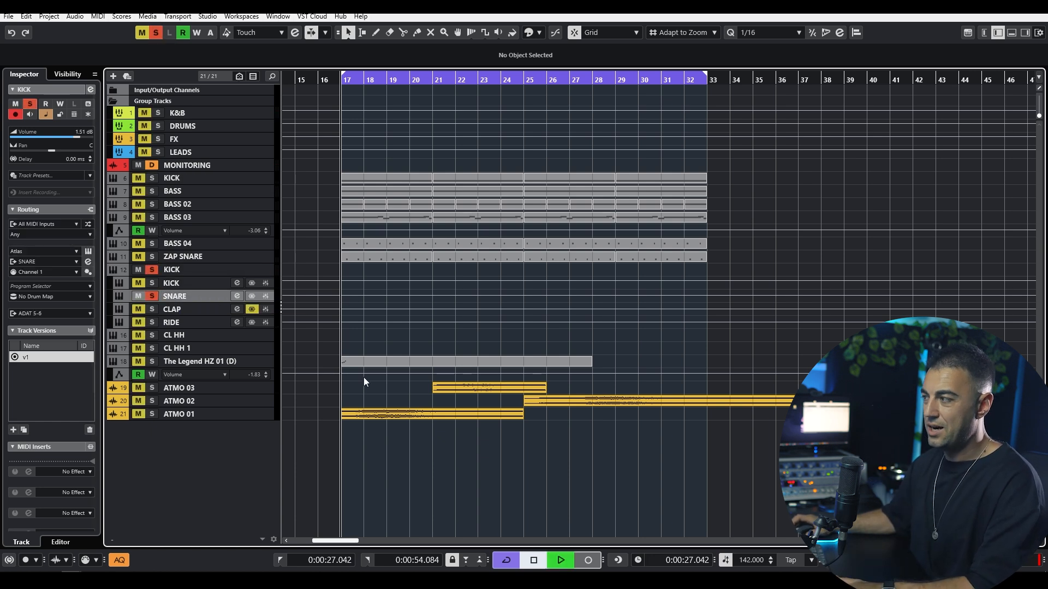
pyautogui.press('space')
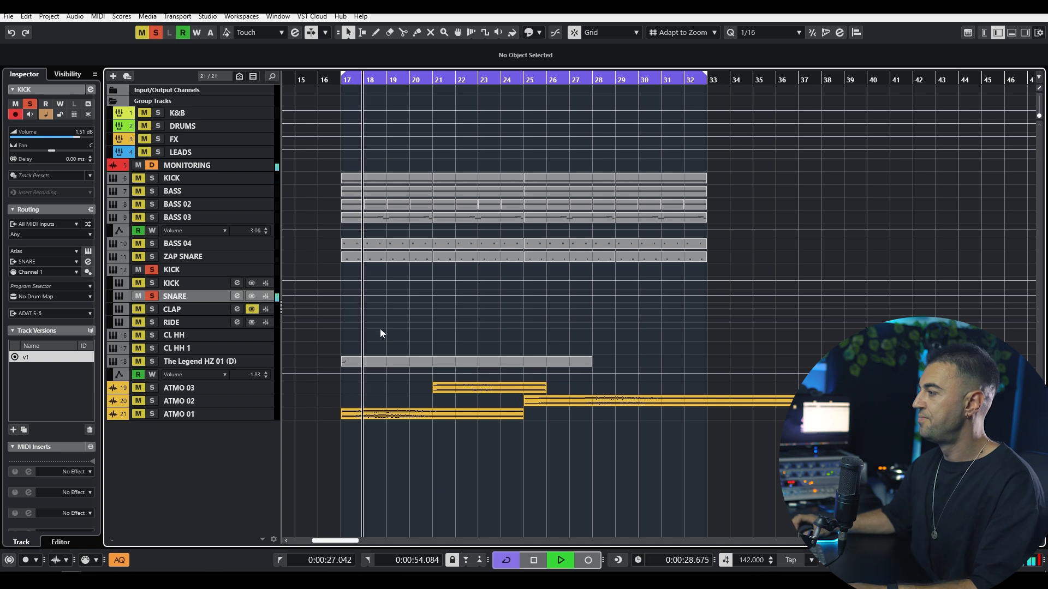
pyautogui.press('space')
pyautogui.click(195, 310)
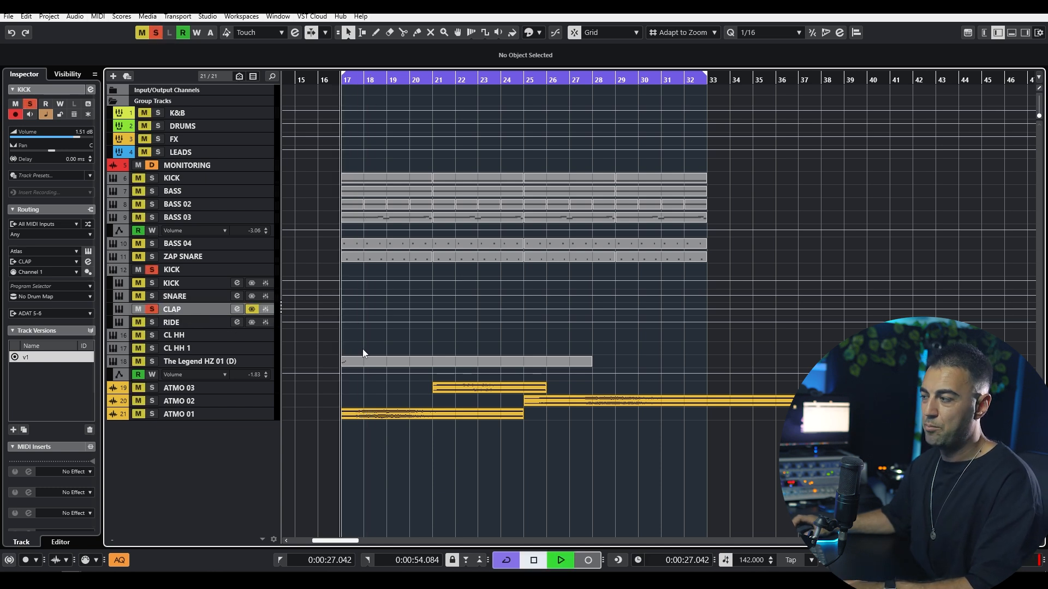
pyautogui.press('space')
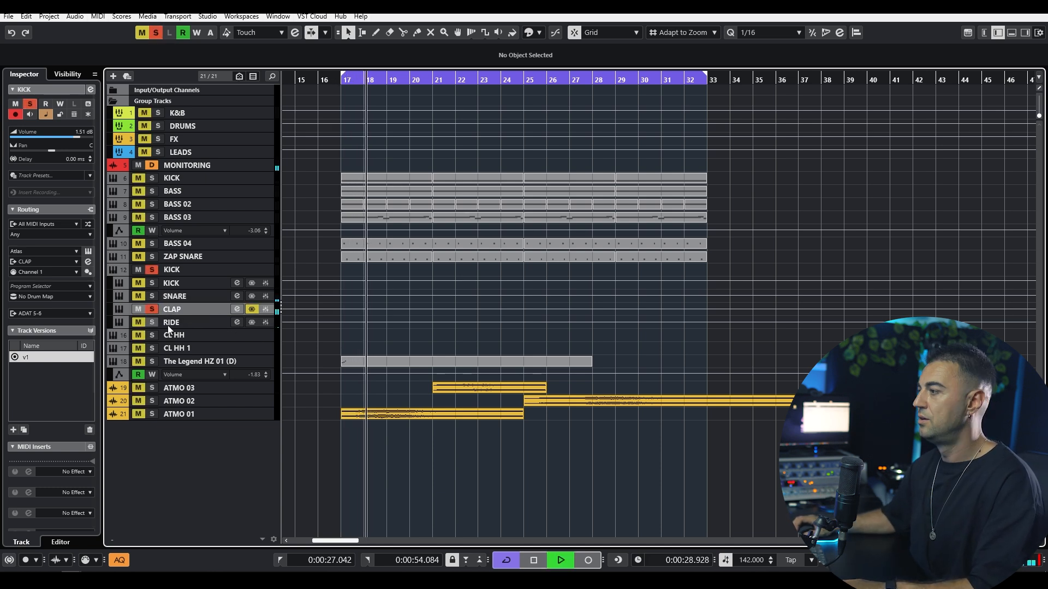
pyautogui.press('space')
# Play the Atlas RIDE output in solo and view its sample map in the Atlas instrument.
pyautogui.click(188, 322)
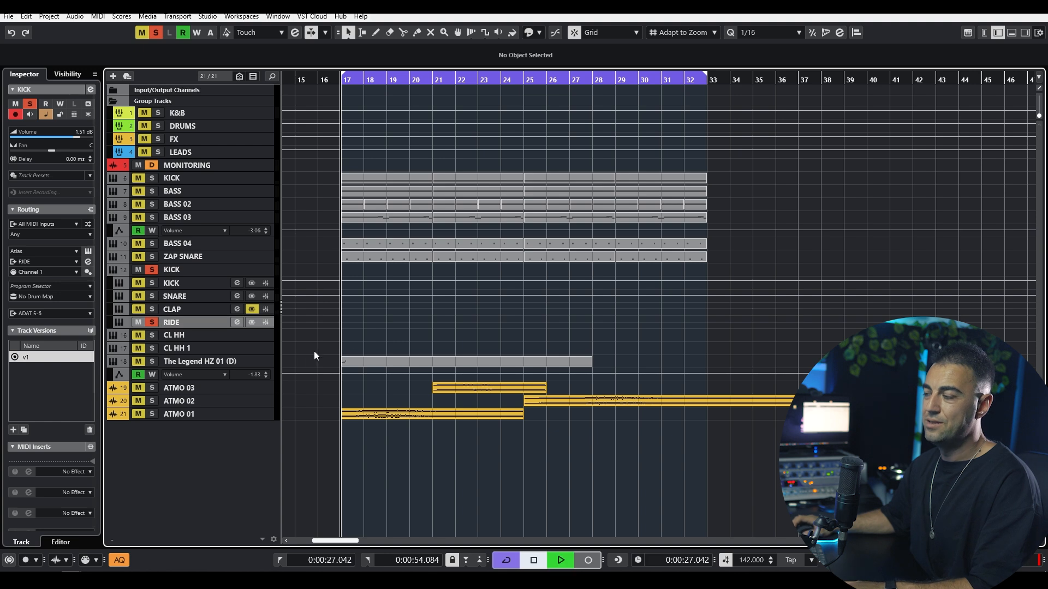
pyautogui.press('space')
pyautogui.click(88, 252)
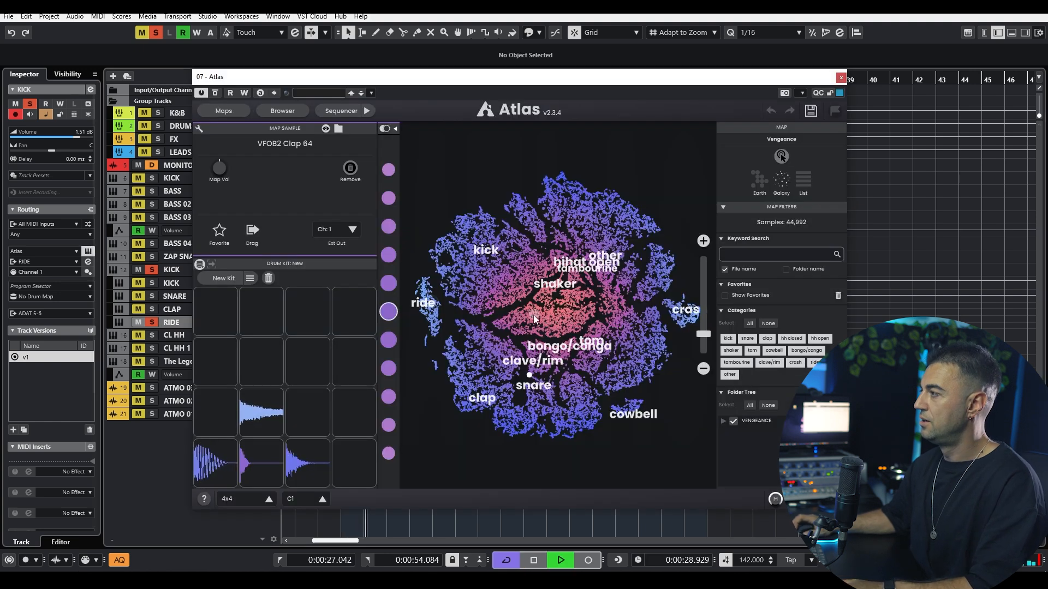
pyautogui.press('space')
# Examine the RIDE channel's inserts and equalizer, close its settings, and clear the drum solos.
pyautogui.click(341, 111)
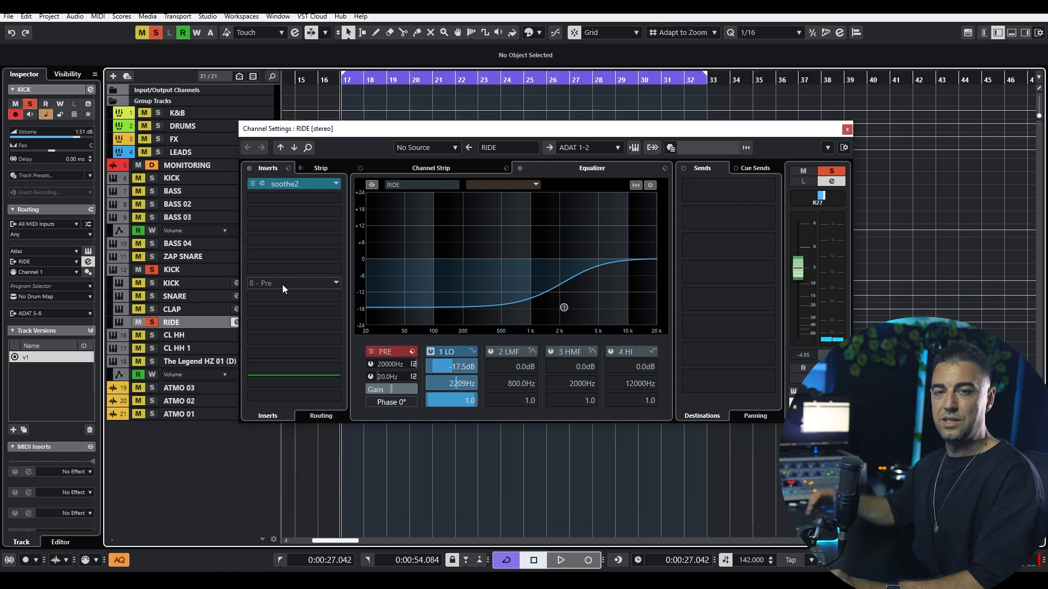
pyautogui.click(847, 129)
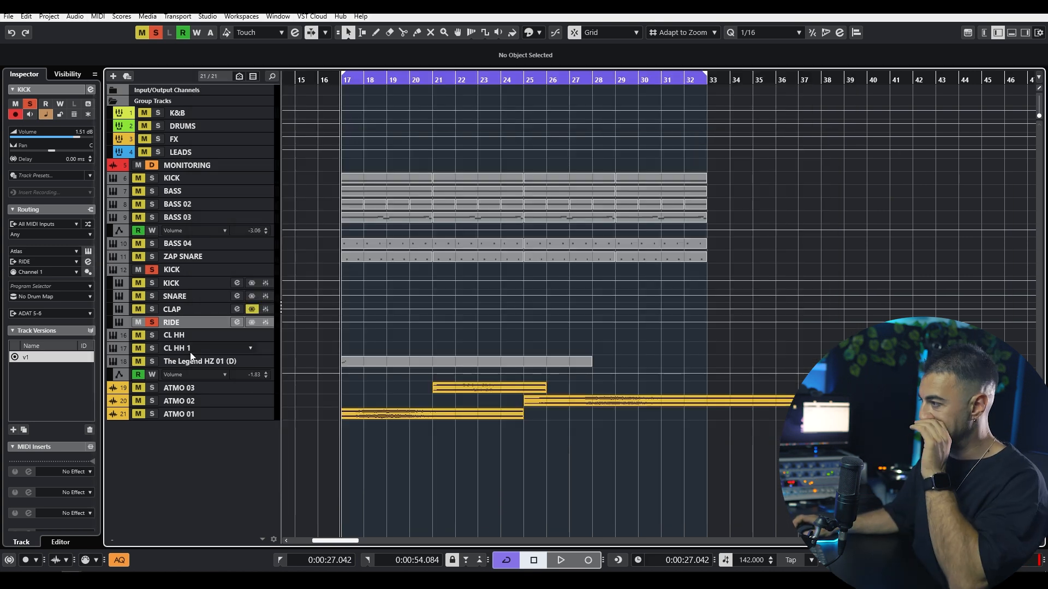
pyautogui.click(152, 270)
# Examine the Nerve pattern of the CL HH track, close it, and play the track back in solo.
pyautogui.click(175, 336)
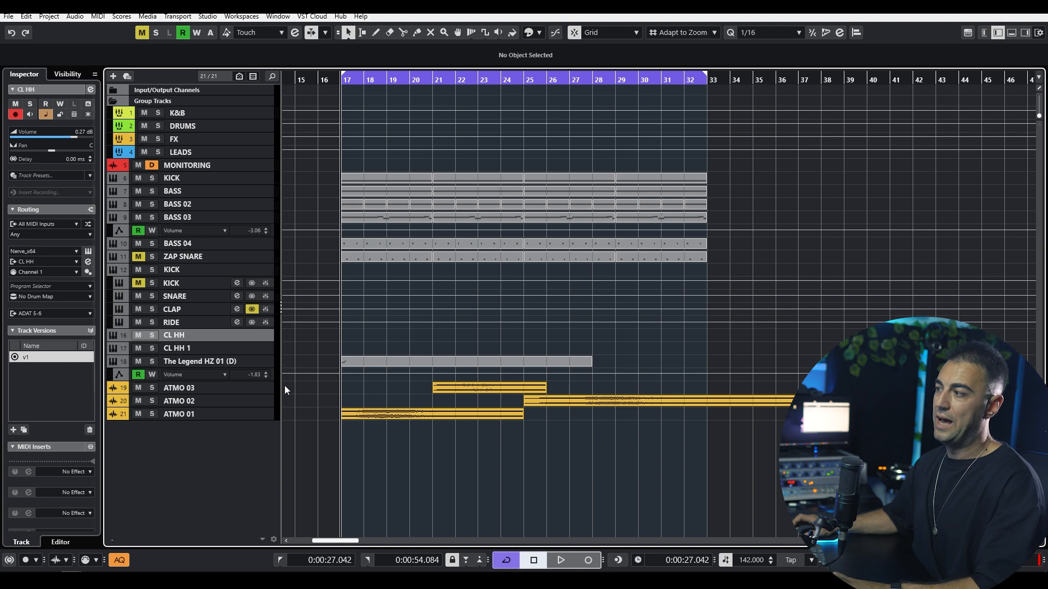
pyautogui.press('e')
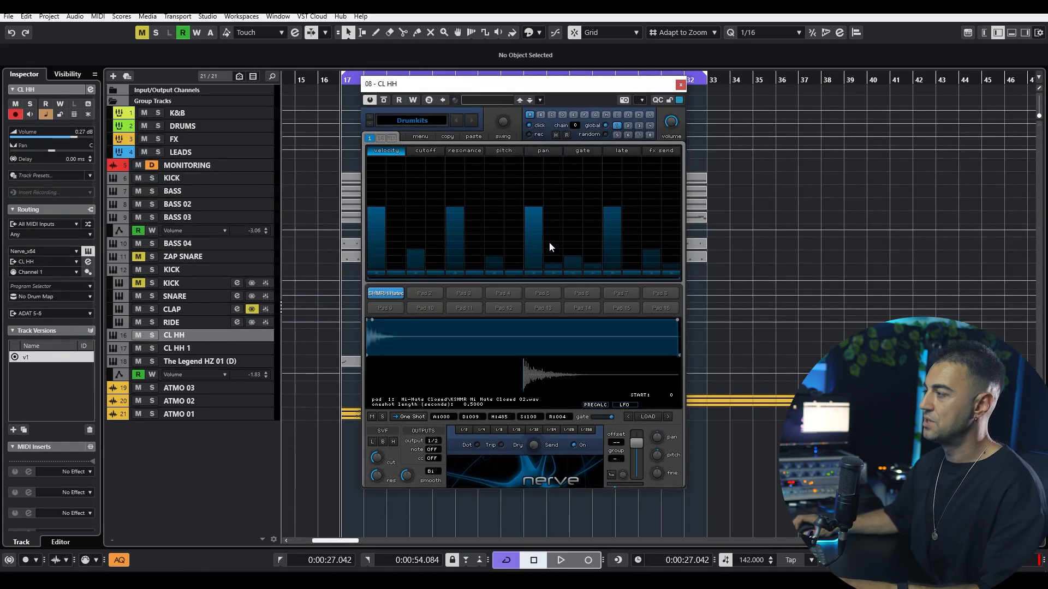
pyautogui.click(681, 86)
pyautogui.press('s')
pyautogui.press('space')
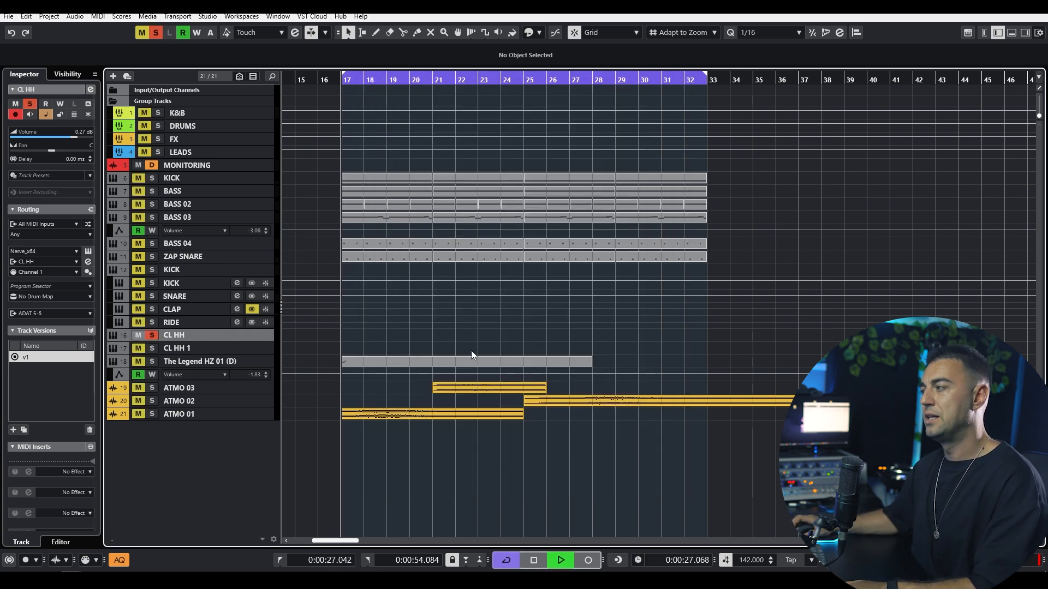
pyautogui.press('space')
pyautogui.press('s')
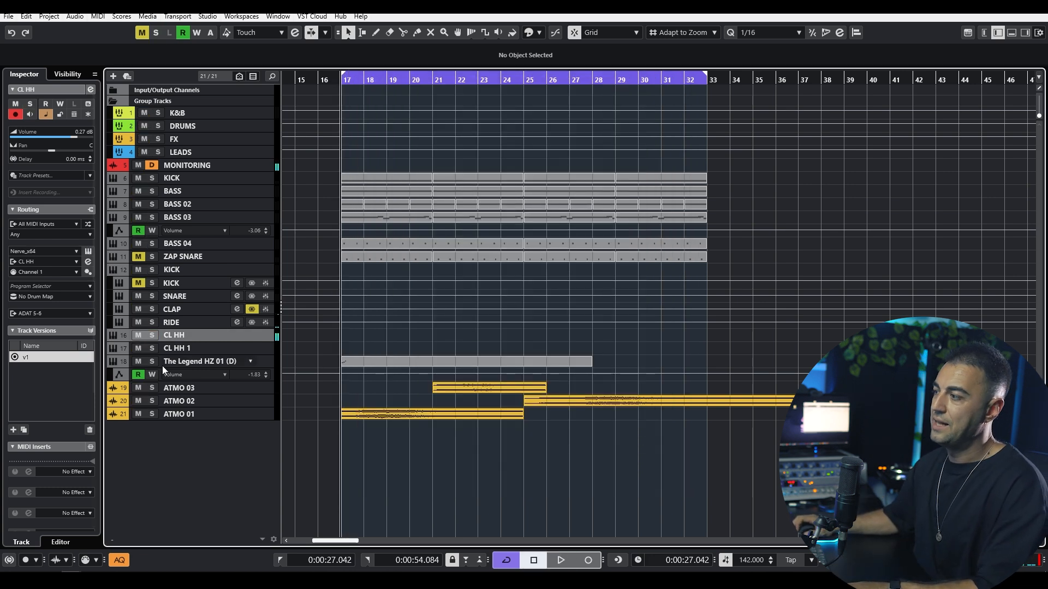
# Solo the CL HH 1 track, examine its Nerve step pattern and sample, and clear the solo.
pyautogui.click(177, 347)
pyautogui.press('s')
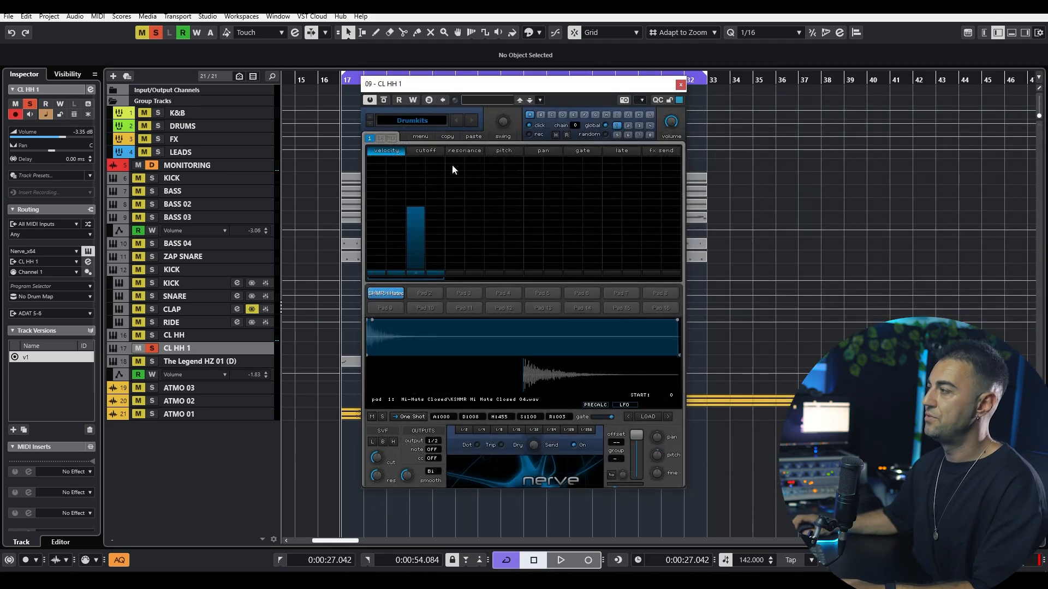
pyautogui.click(430, 290)
pyautogui.click(394, 293)
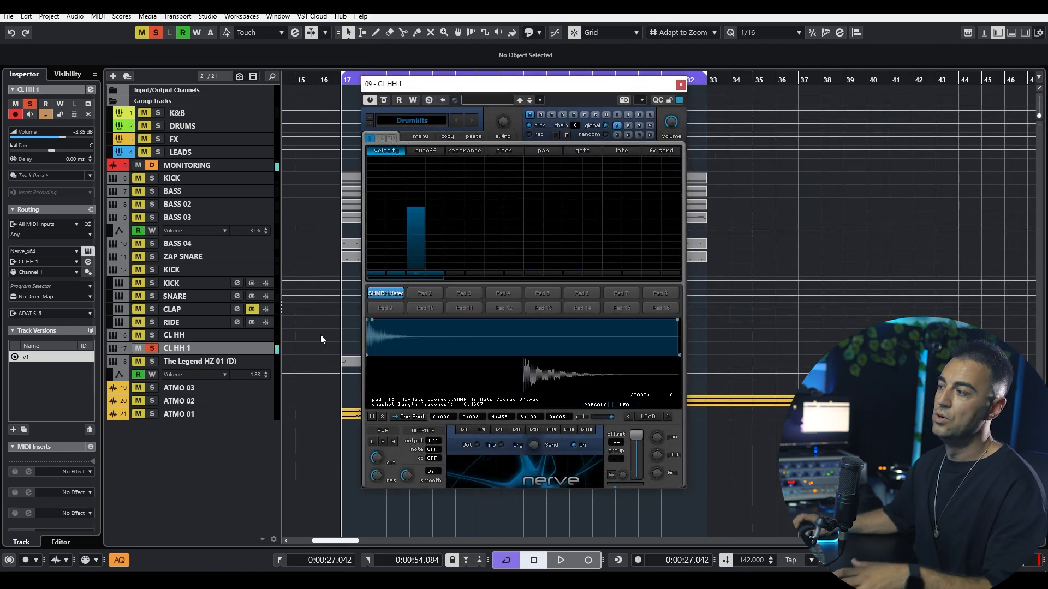
pyautogui.click(681, 85)
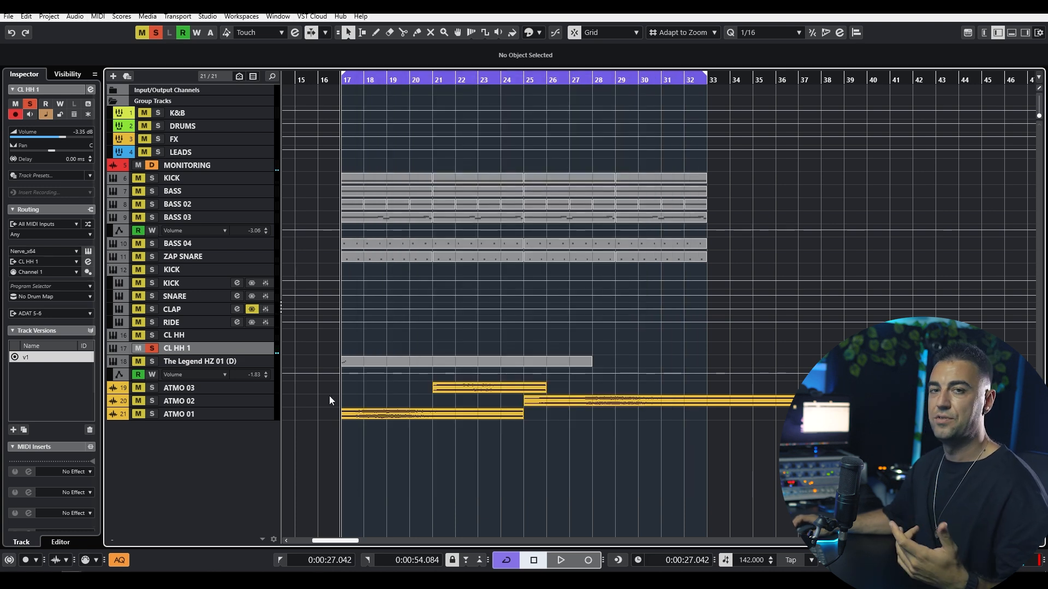
pyautogui.press('s')
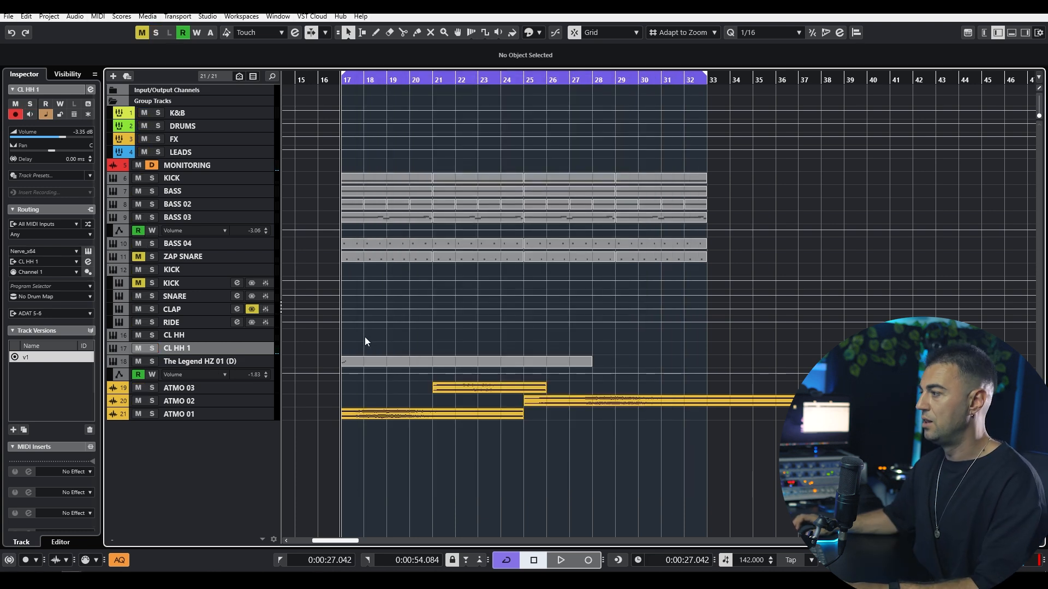
# Play The Legend HZ 01 (D) track back in solo and clear its solo.
pyautogui.click(214, 364)
pyautogui.press('s')
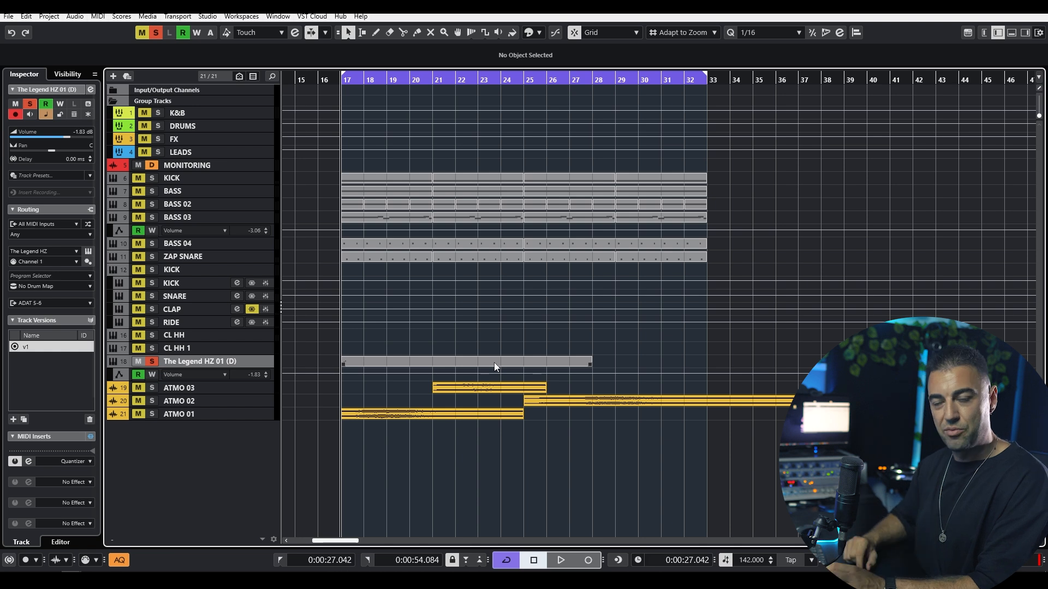
pyautogui.press('space')
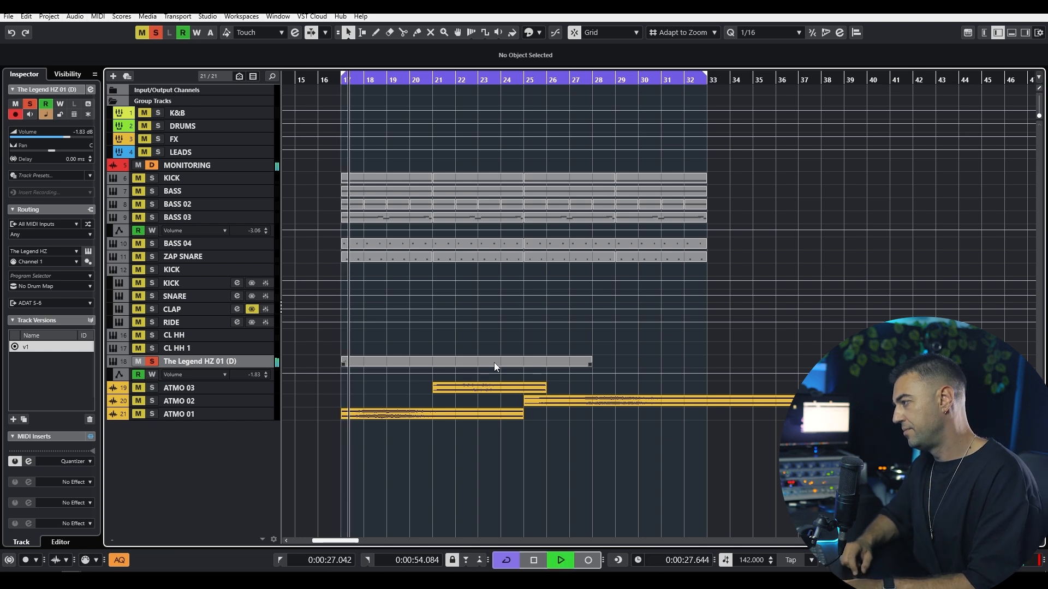
pyautogui.press('space')
pyautogui.press('s')
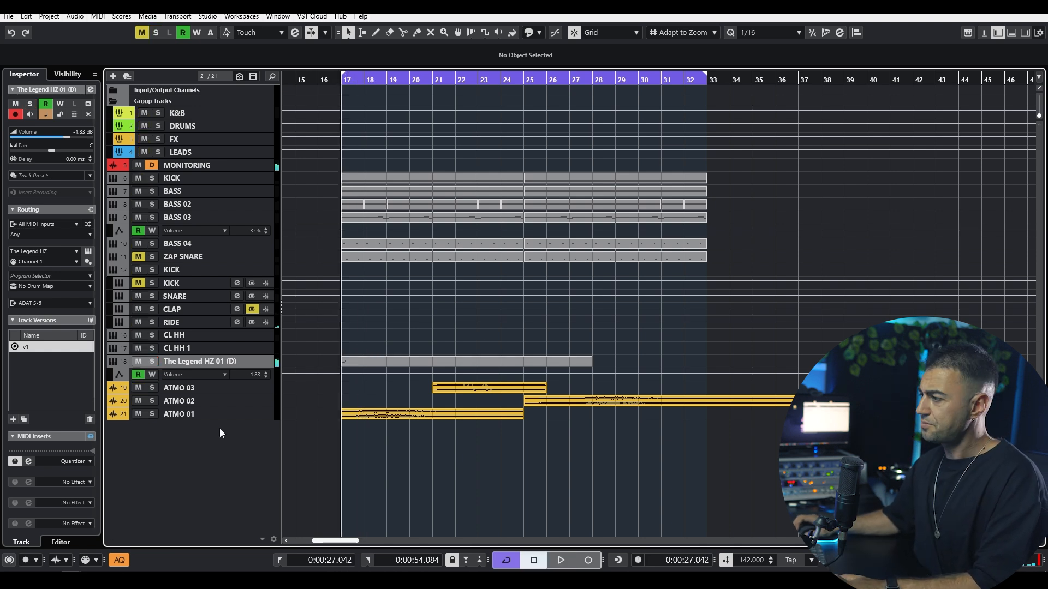
# Play the ATMO 01 track back in solo and clear its solo.
pyautogui.click(224, 415)
pyautogui.press('s')
pyautogui.press('space')
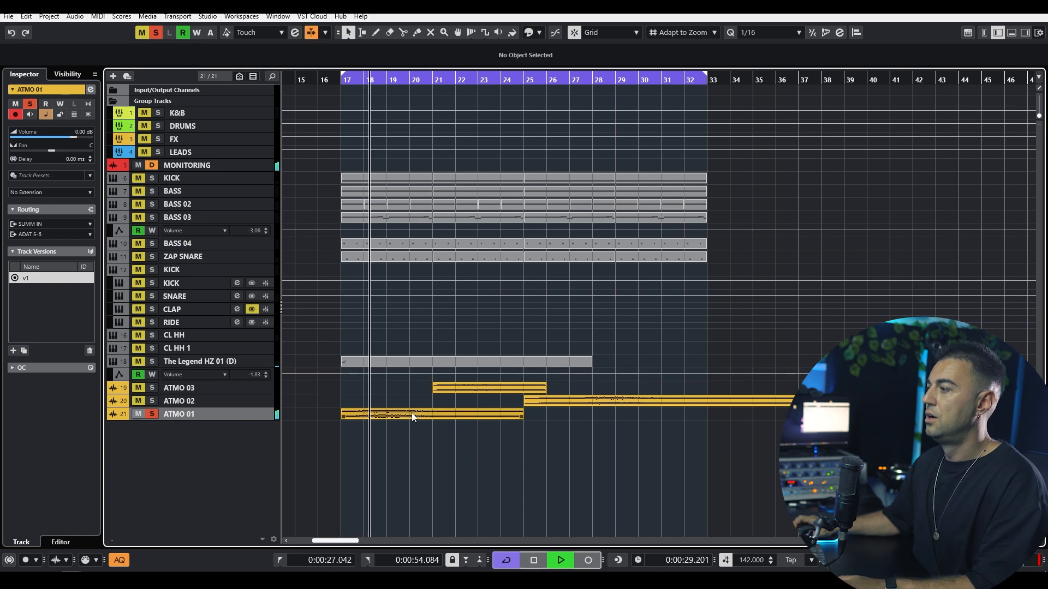
pyautogui.press('space')
pyautogui.press('s')
# Solo and play ATMO 03 with its track enlarged to show the waveform, and add ATMO 02 to the solo.
pyautogui.click(209, 389)
pyautogui.press('s')
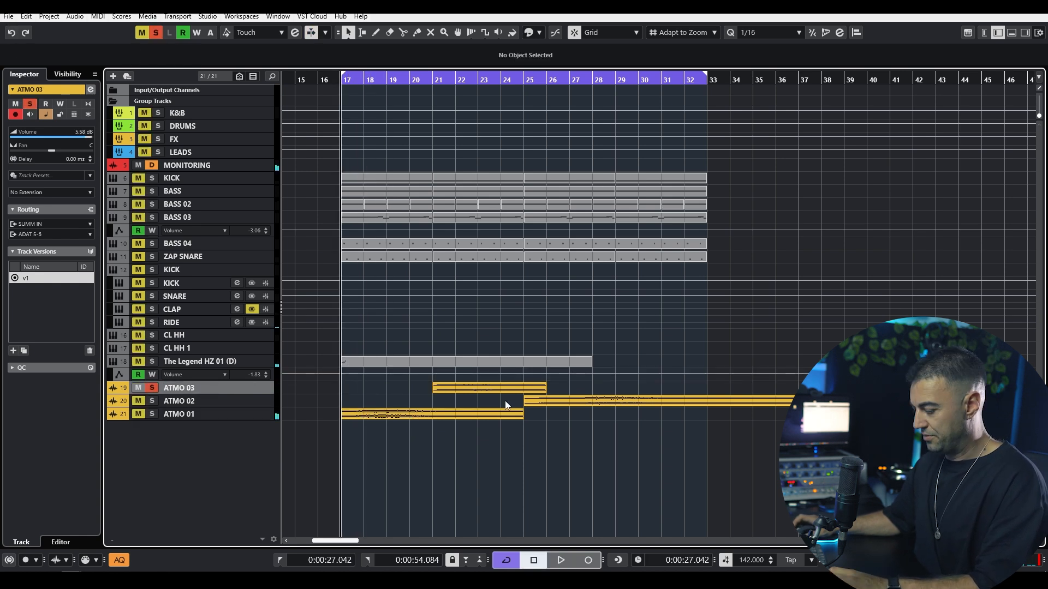
pyautogui.press('space')
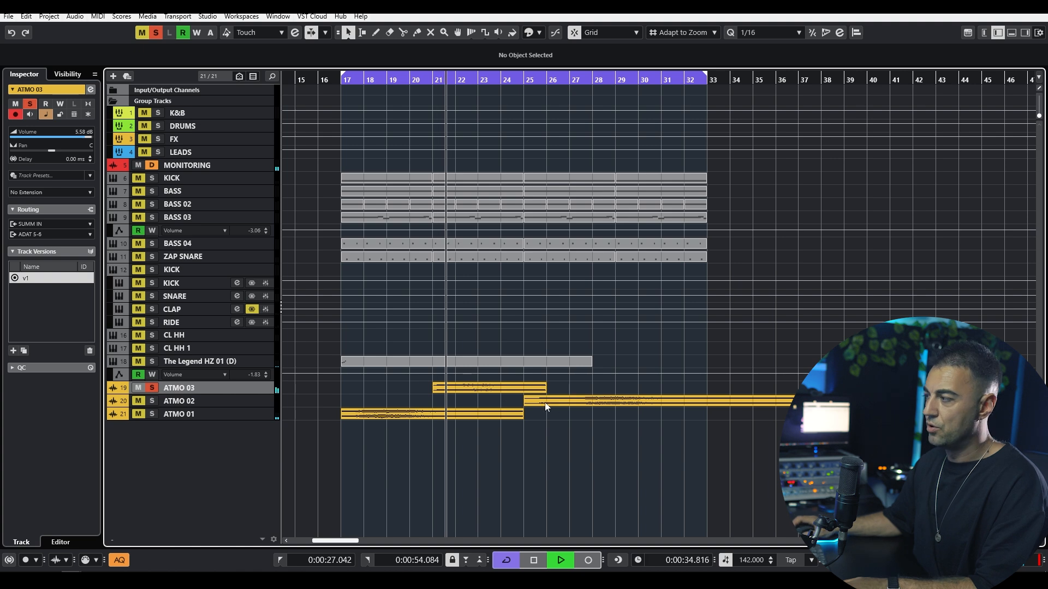
pyautogui.press('z')
pyautogui.scroll(-3, 472, 392)
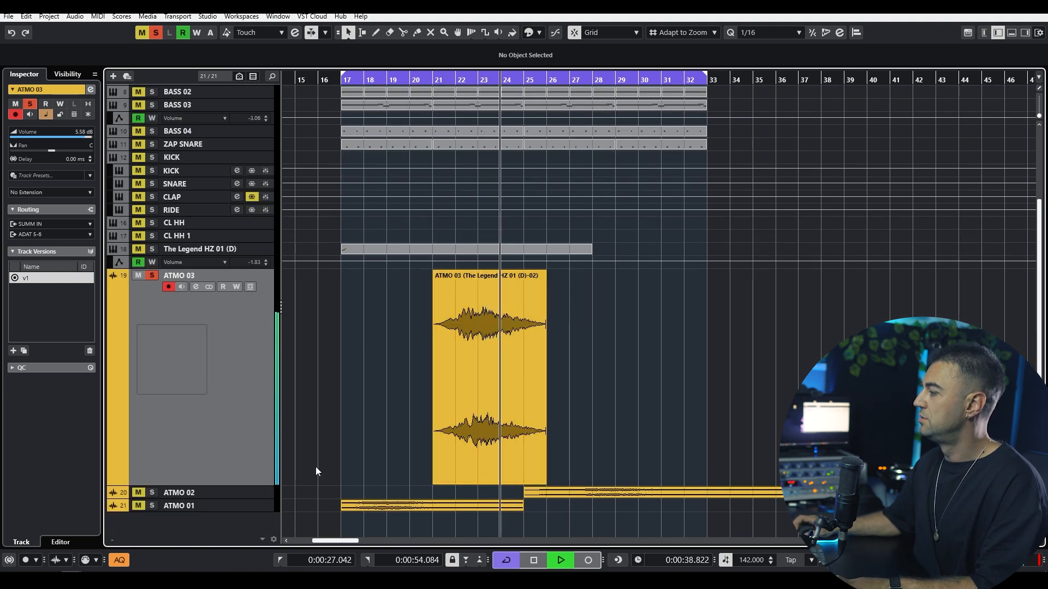
pyautogui.click(269, 486)
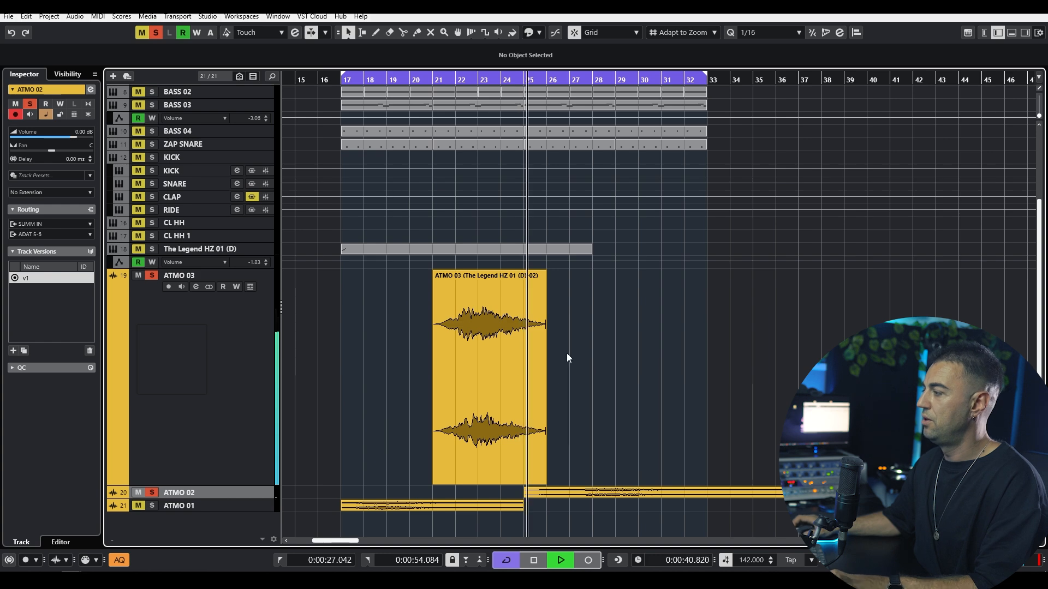
pyautogui.scroll(-3, 456, 366)
pyautogui.press('s')
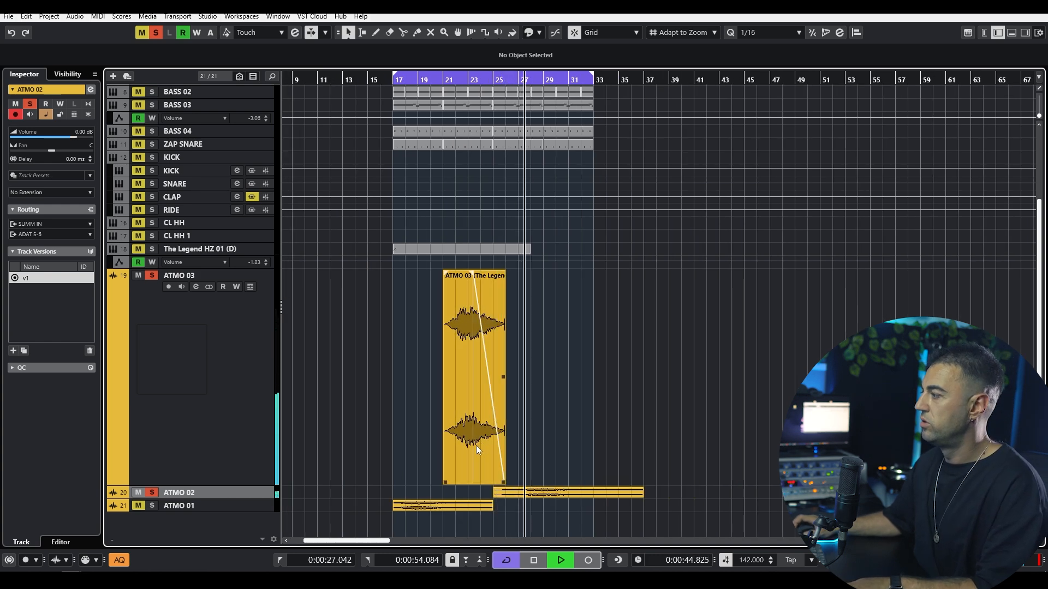
# Examine the ATMO 02 channel's Gatekeeper insert and equalizer, stop playback, and deactivate all solos.
pyautogui.press('e')
pyautogui.click(251, 184)
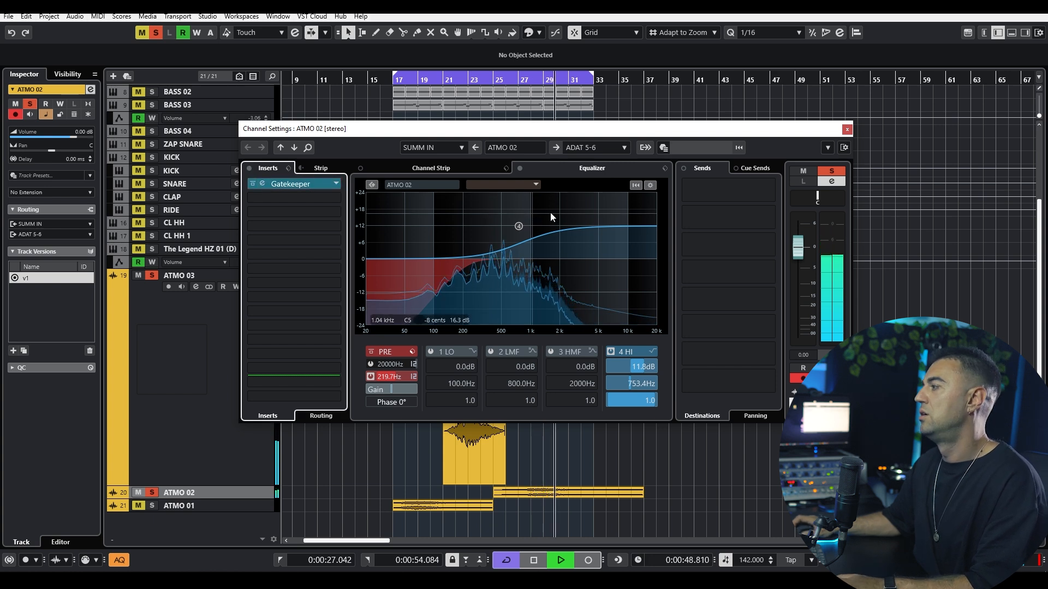
pyautogui.click(847, 129)
pyautogui.press('space')
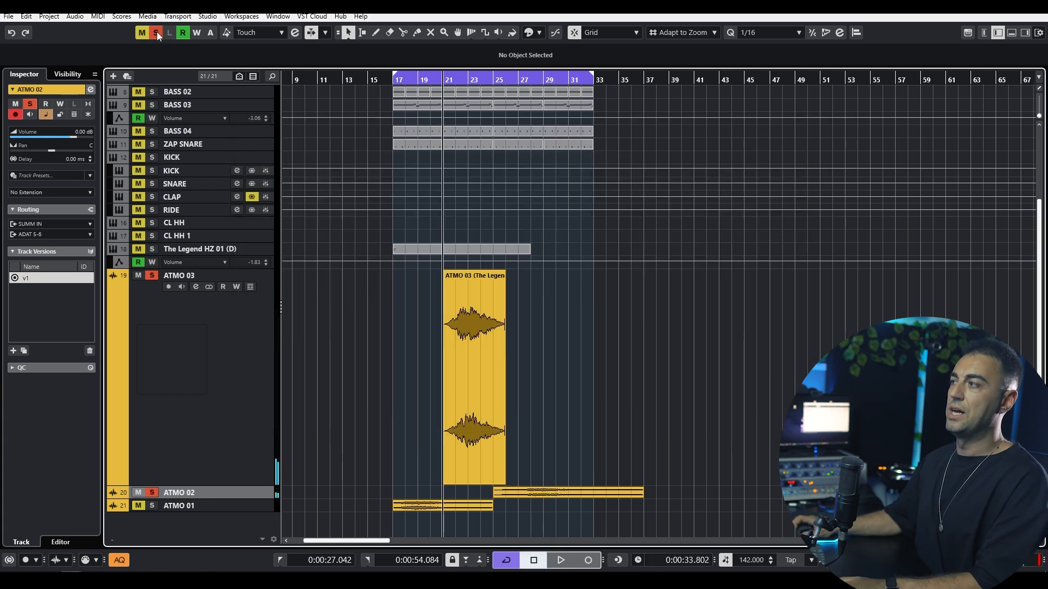
pyautogui.click(156, 32)
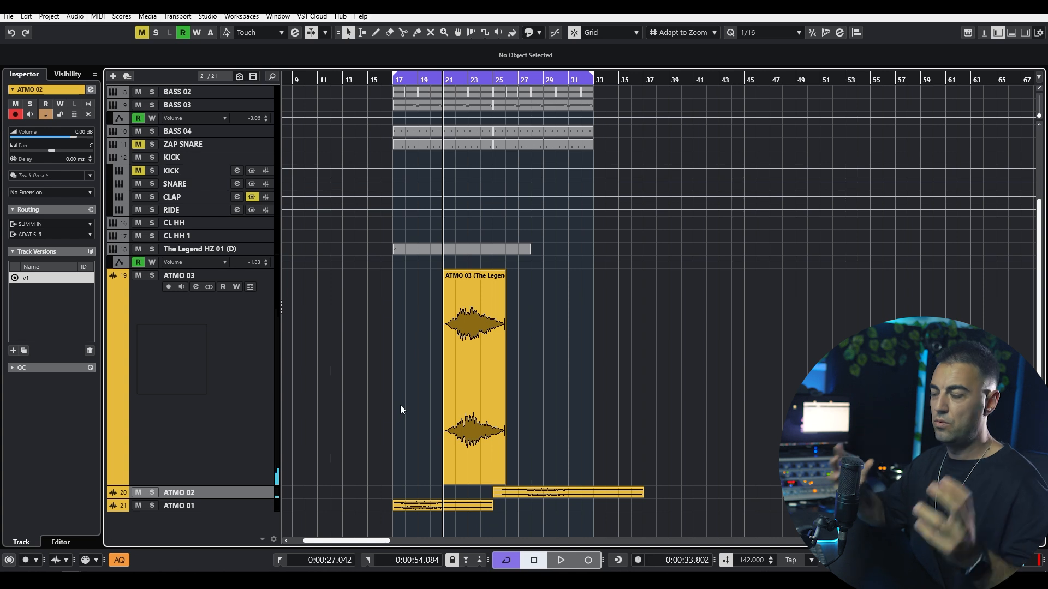
# Return the ATMO 03 track to its compact height and play all tracks together from bar 17.
pyautogui.click(250, 356)
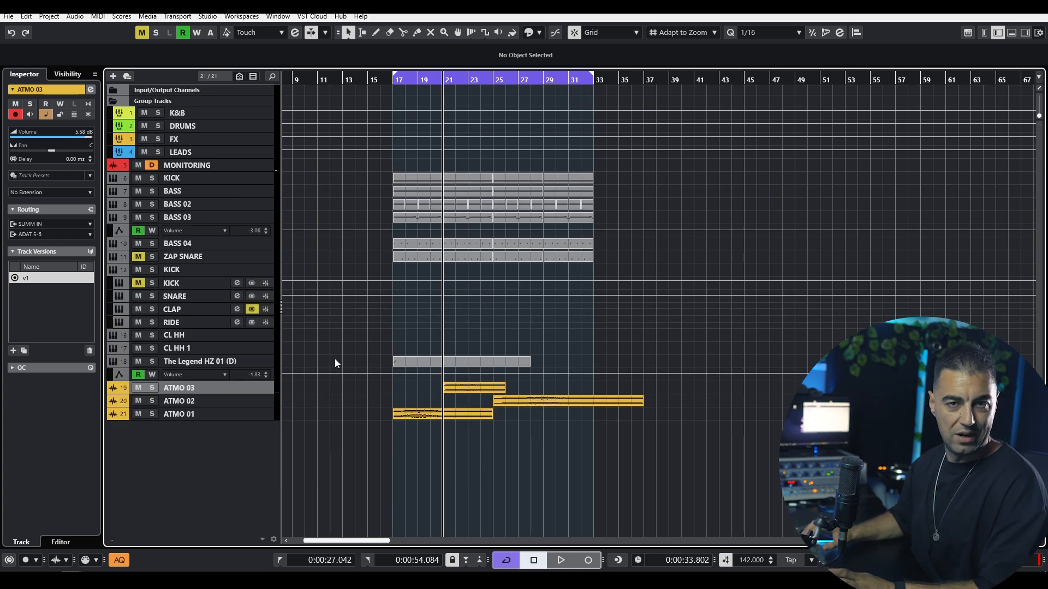
pyautogui.press('KP_1')
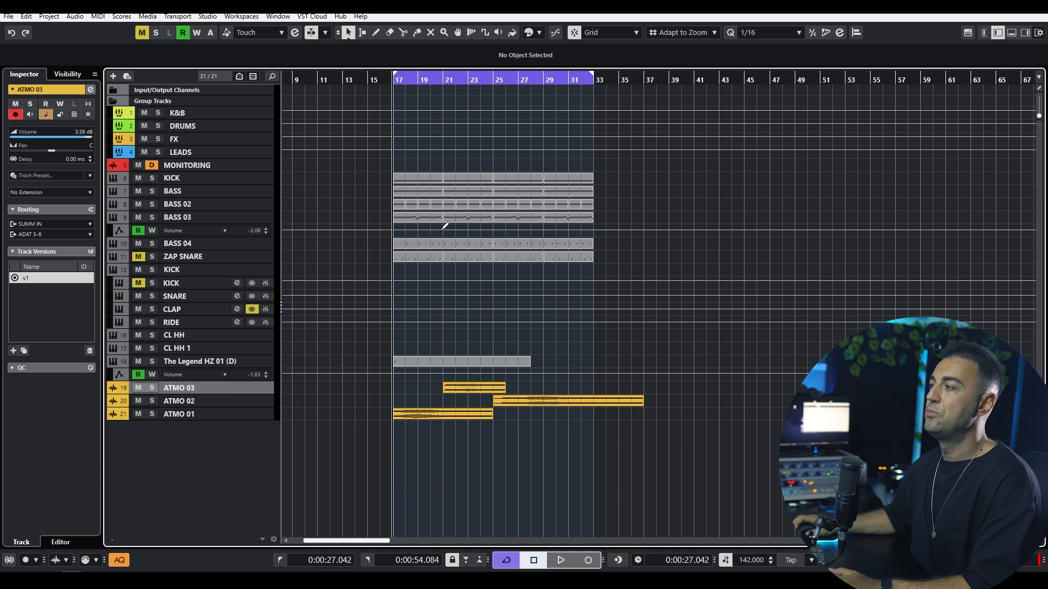
pyautogui.press('space')
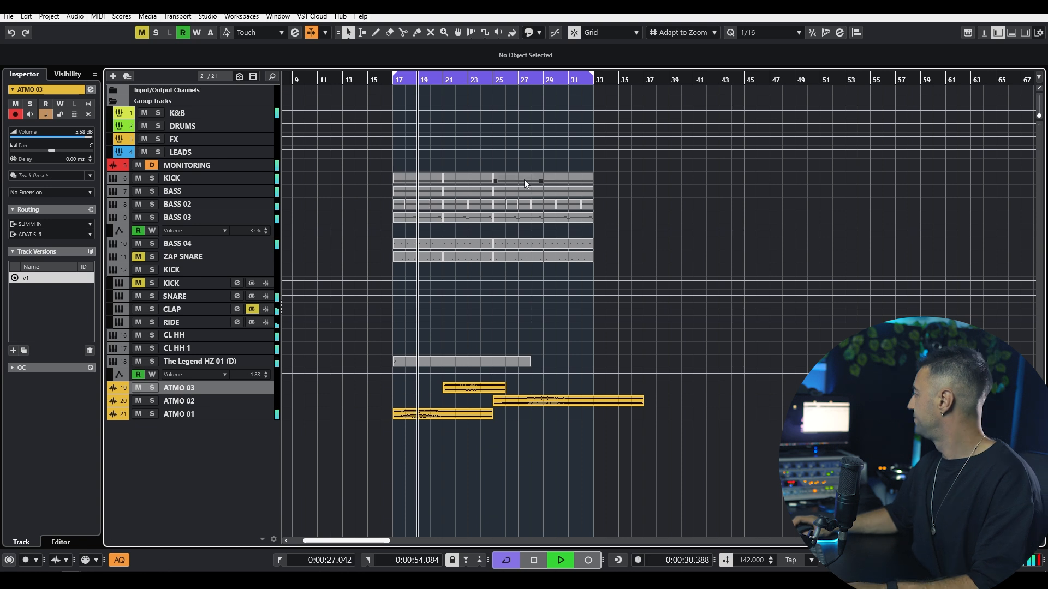
pyautogui.scroll(-2, 336, 210)
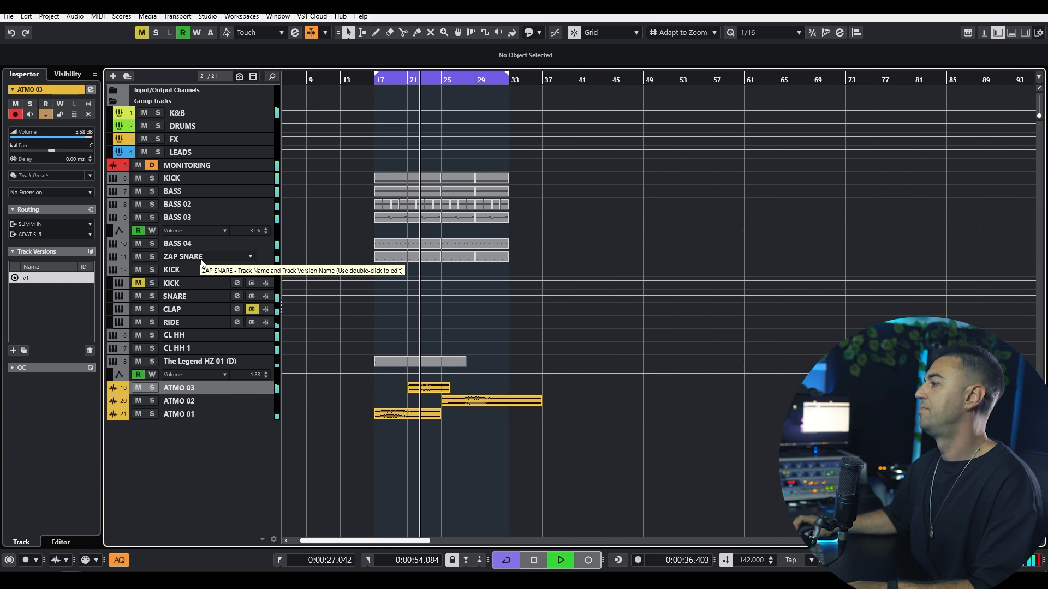
# Compare the Kick 2 KICK with the Atlas KICK output in the full mix by swapping their mute states.
pyautogui.click(201, 178)
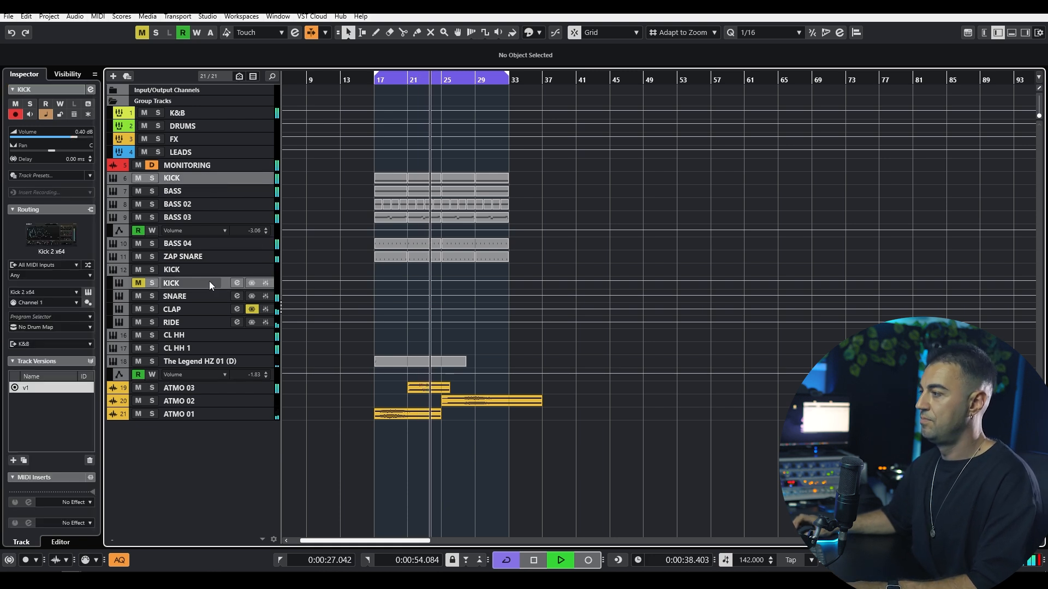
pyautogui.press('Home')
pyautogui.press('space')
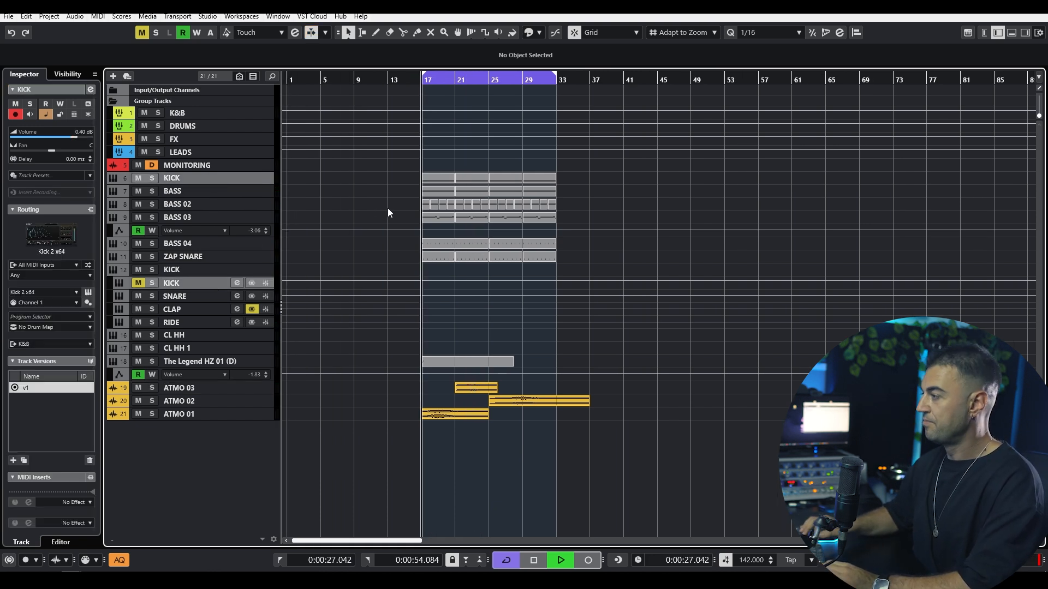
pyautogui.press('f')
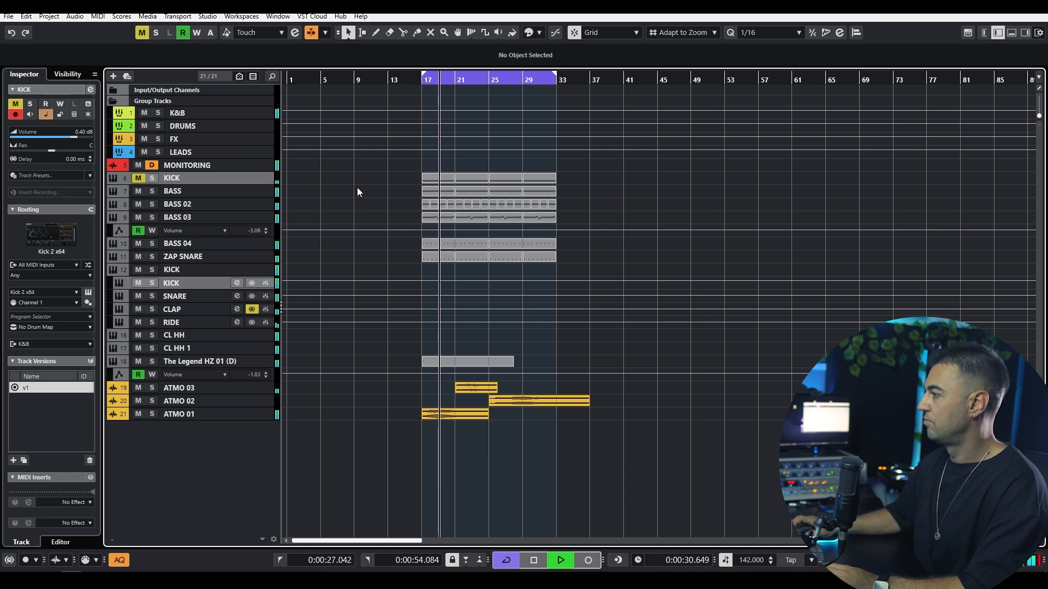
pyautogui.press('m')
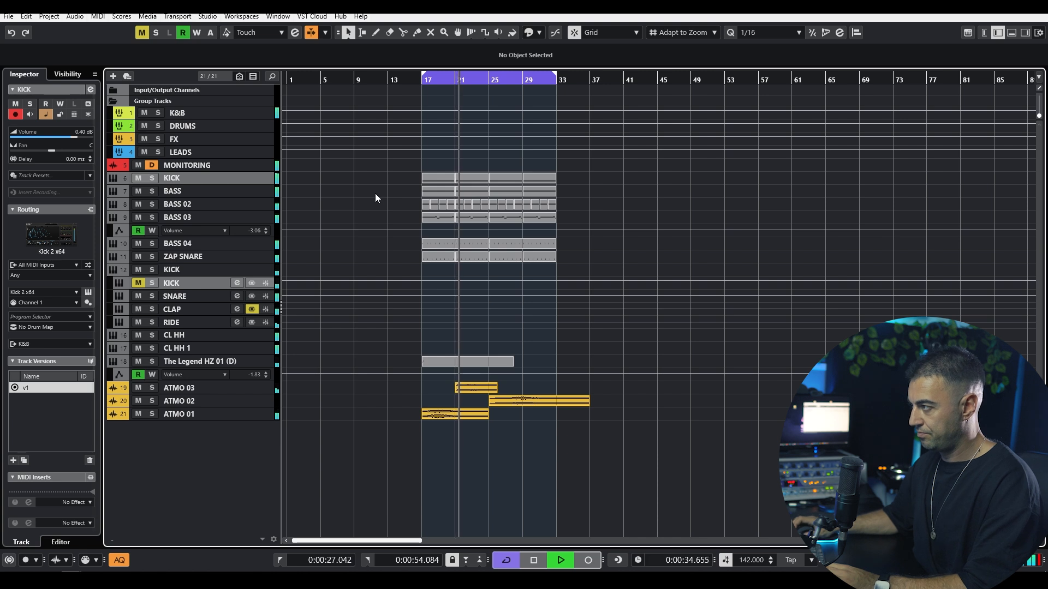
# Bypass the 3 HMF equalizer band of the Kick 2 KICK channel during playback, close its settings, and stop playback.
pyautogui.click(234, 182)
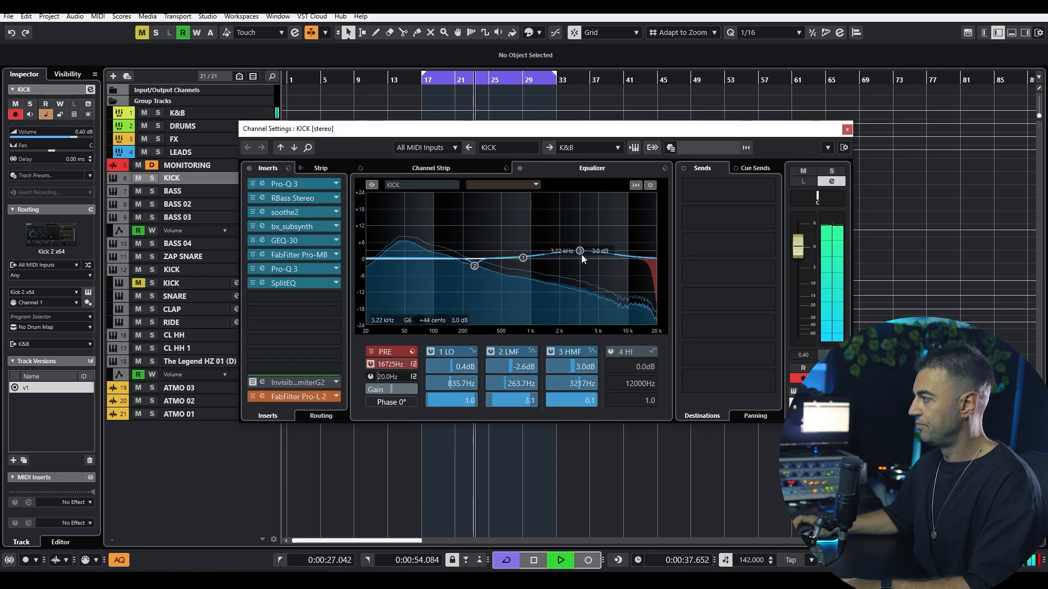
pyautogui.click(551, 352)
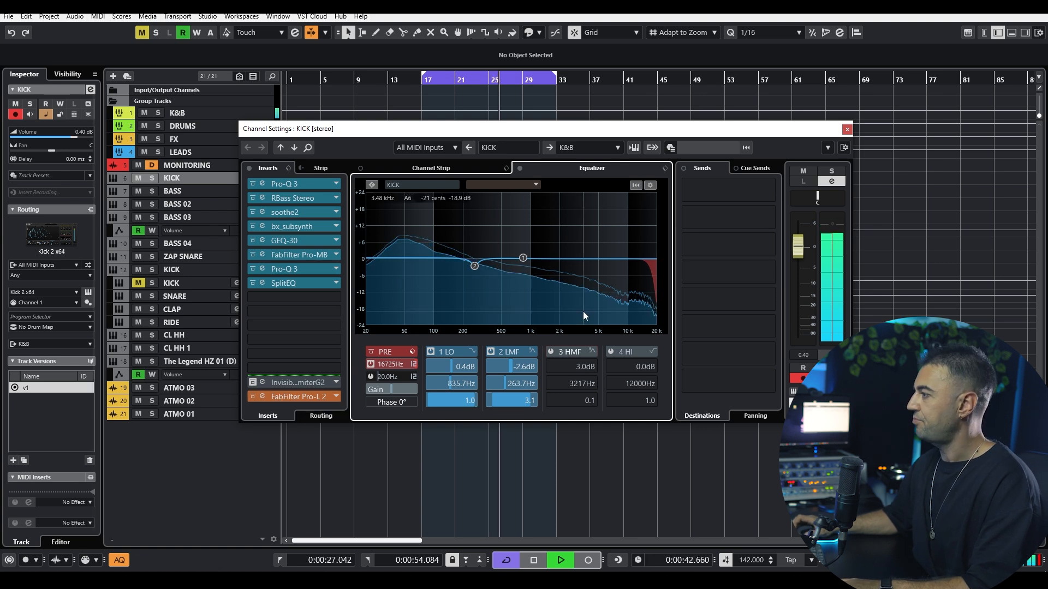
pyautogui.press('e')
pyautogui.press('space')
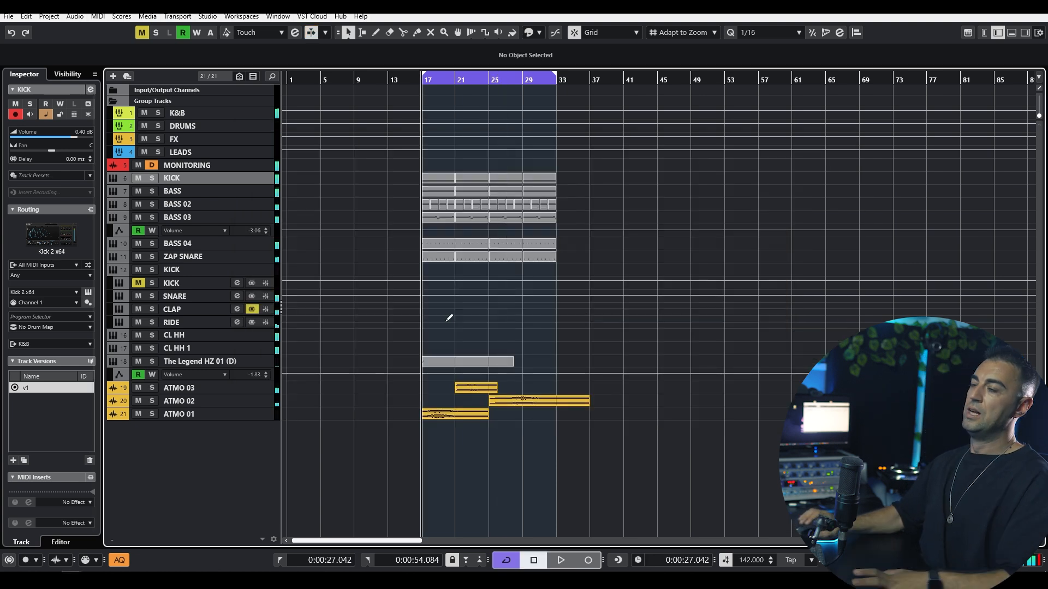